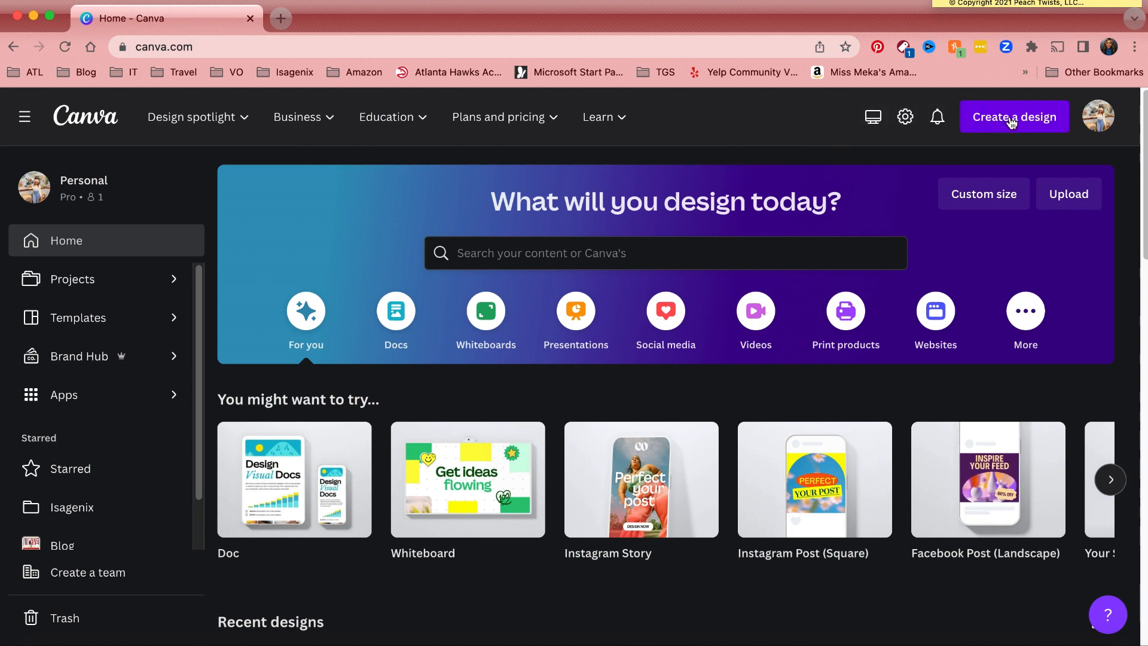
- Create a square Instagram Post design and set its background to the green from the Peach Twists Logo colors
{"action": "left_click", "coordinate": [985, 115]}
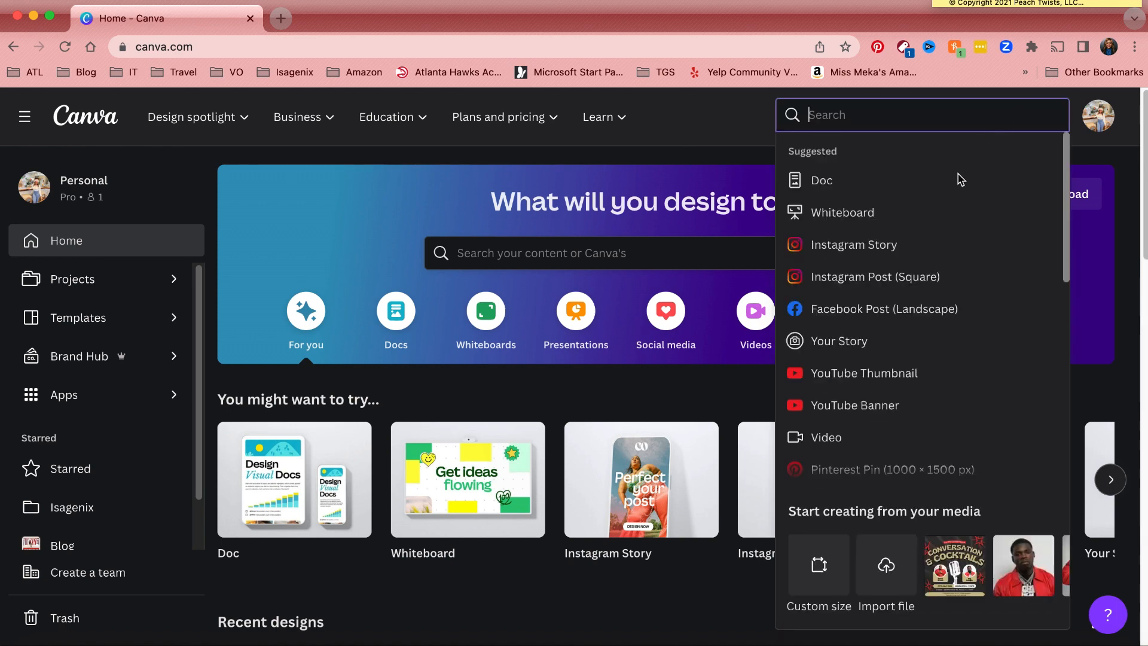
{"action": "left_click", "coordinate": [920, 280]}
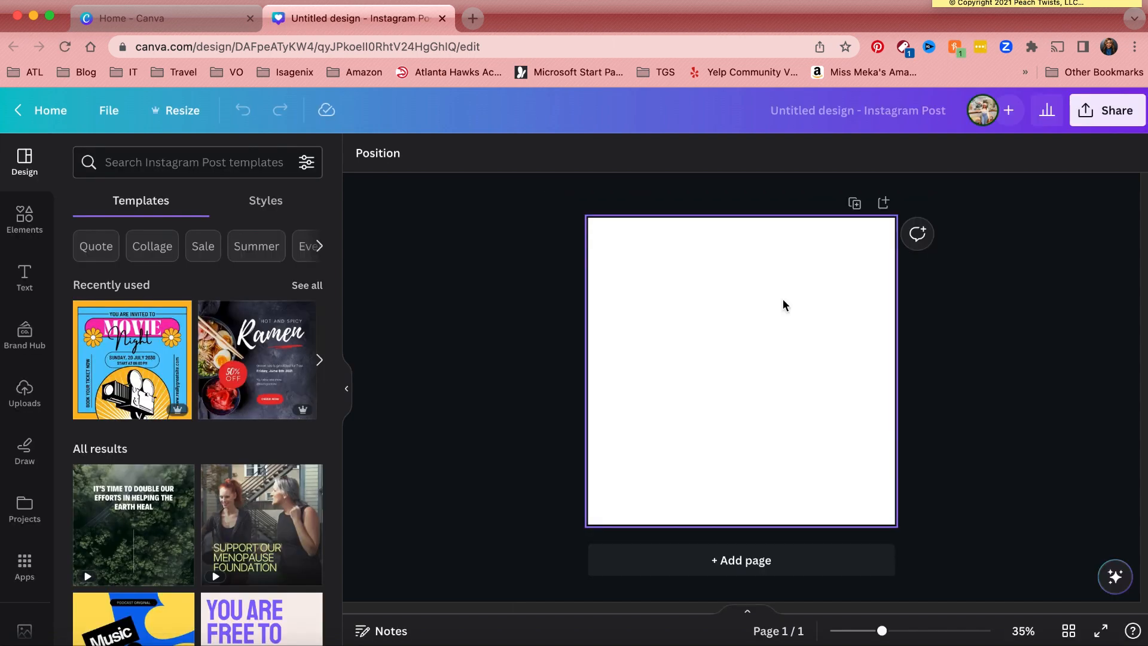
{"action": "left_click", "coordinate": [783, 300]}
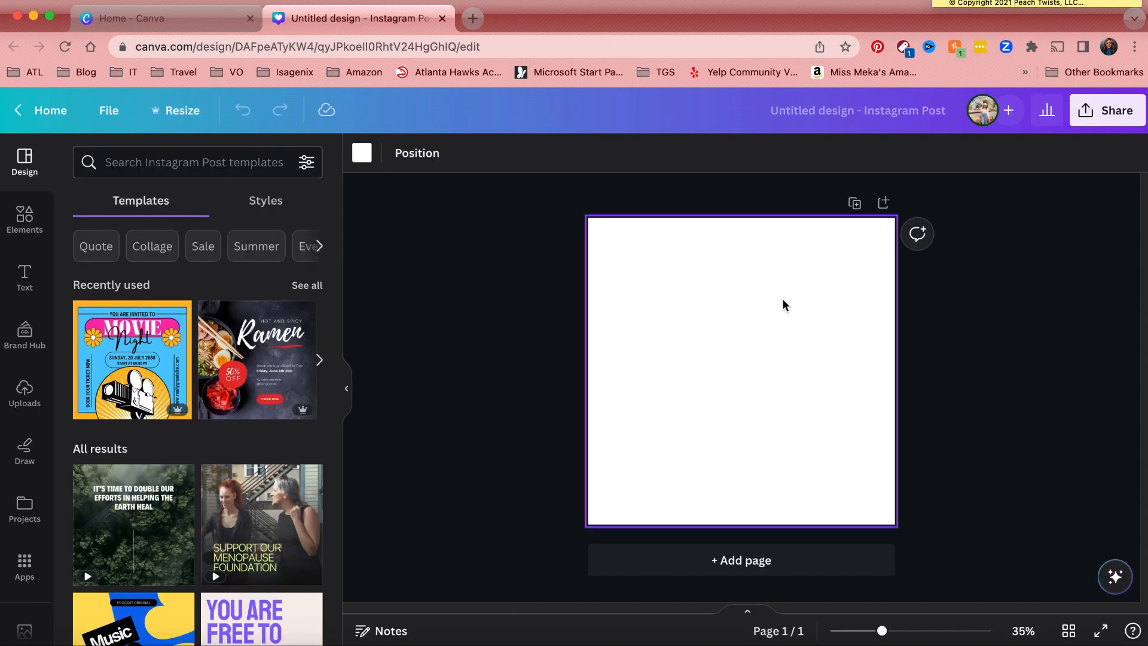
{"action": "left_click", "coordinate": [367, 163]}
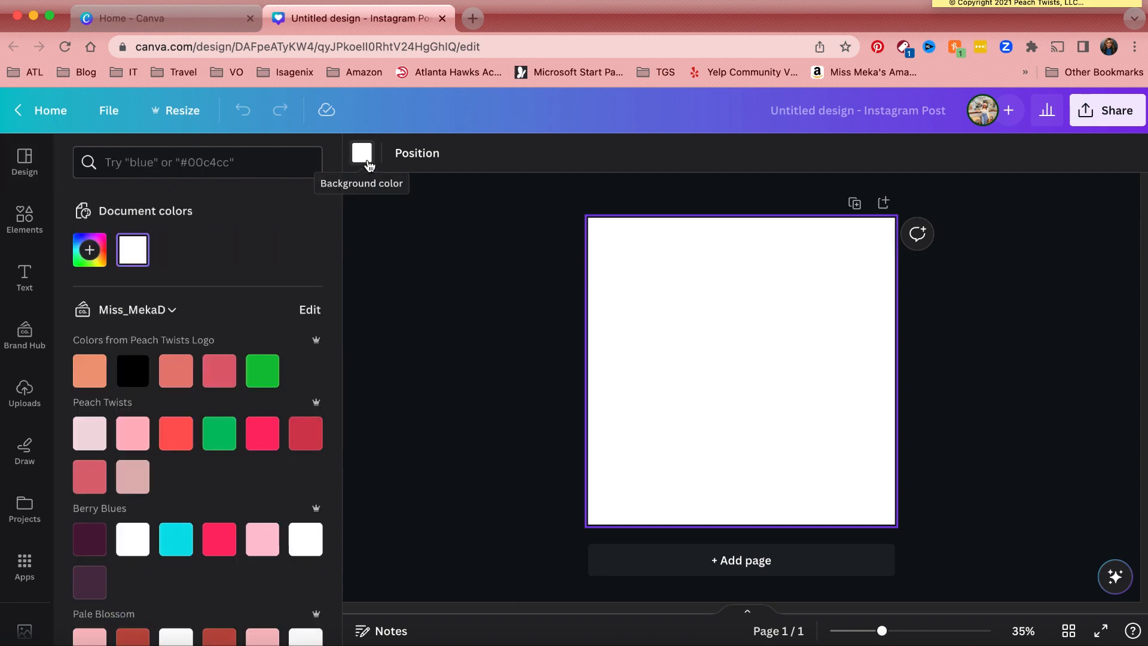
{"action": "left_click", "coordinate": [269, 365]}
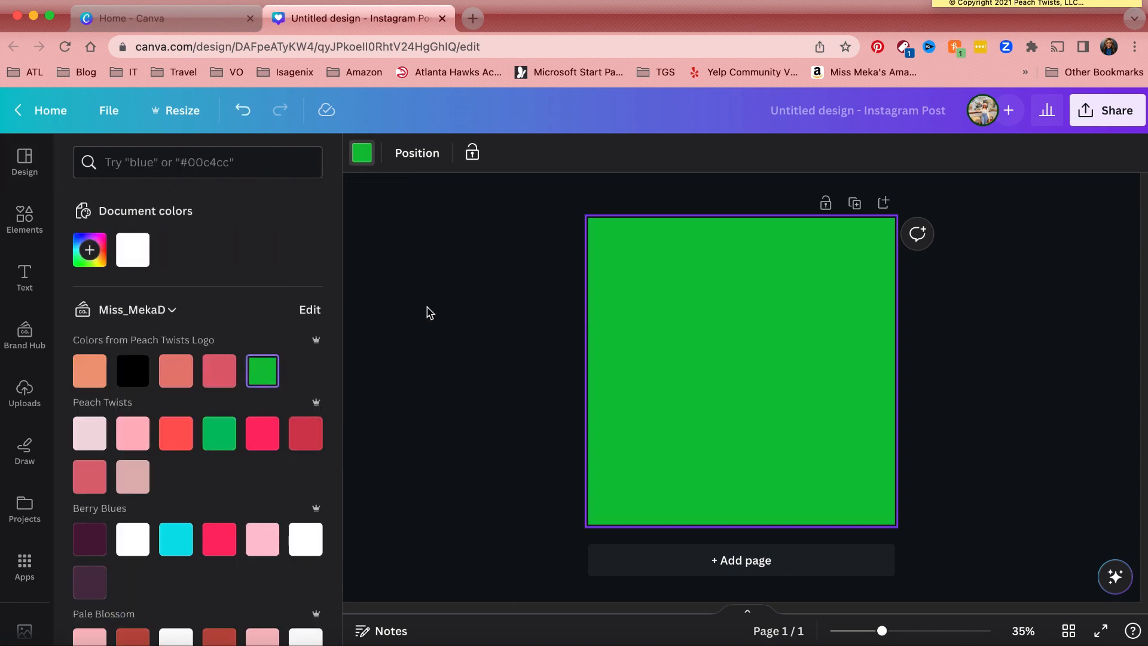
{"action": "left_click", "coordinate": [434, 305]}
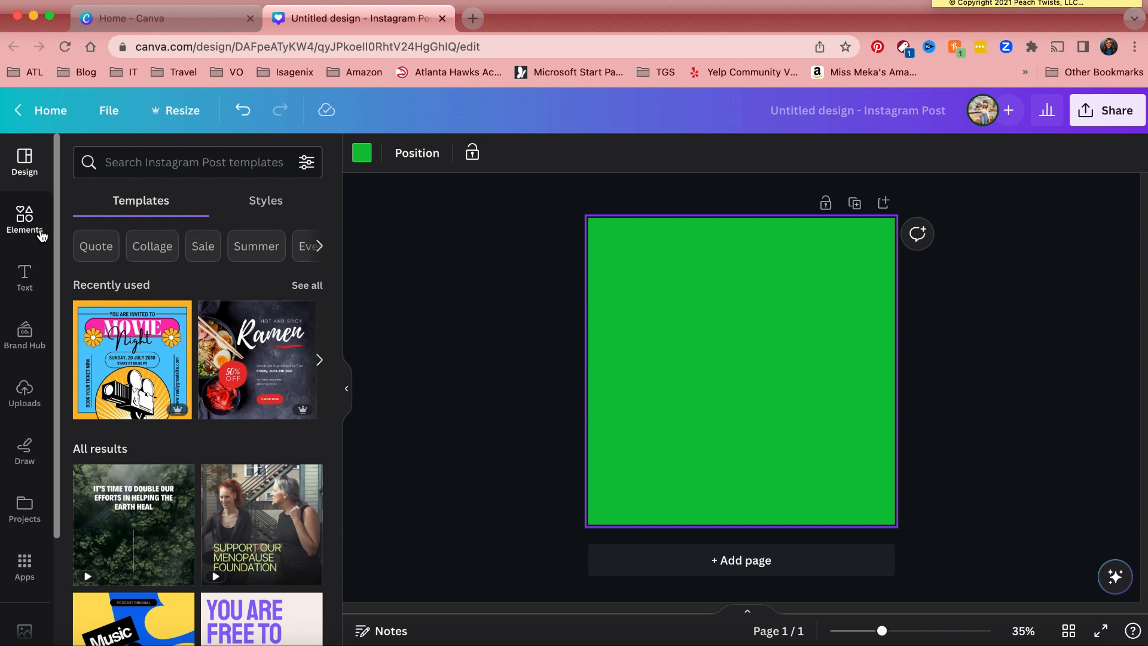
- Add a rounded square shape to the page and fill it with white
{"action": "left_click", "coordinate": [24, 219]}
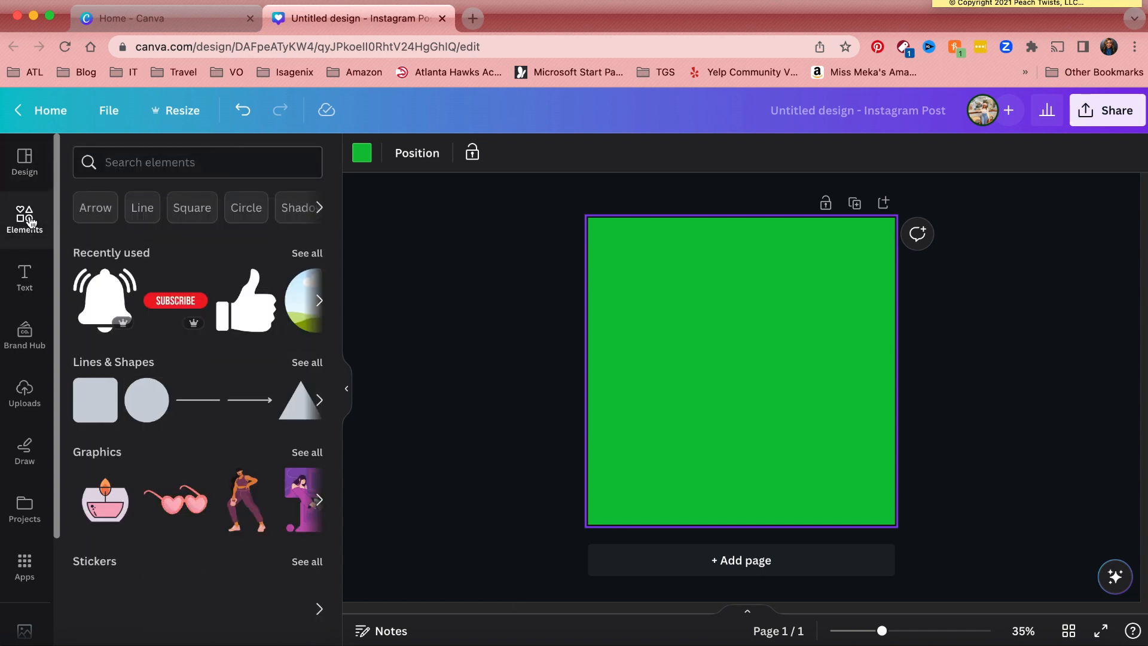
{"action": "left_click", "coordinate": [90, 415]}
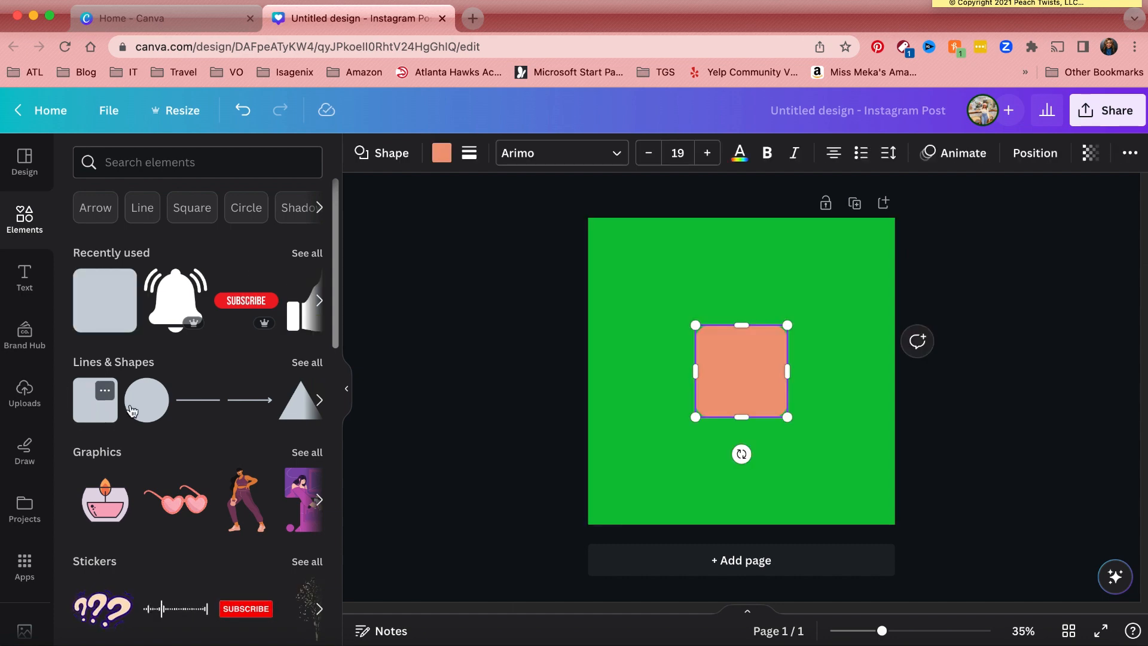
{"action": "left_click", "coordinate": [444, 157]}
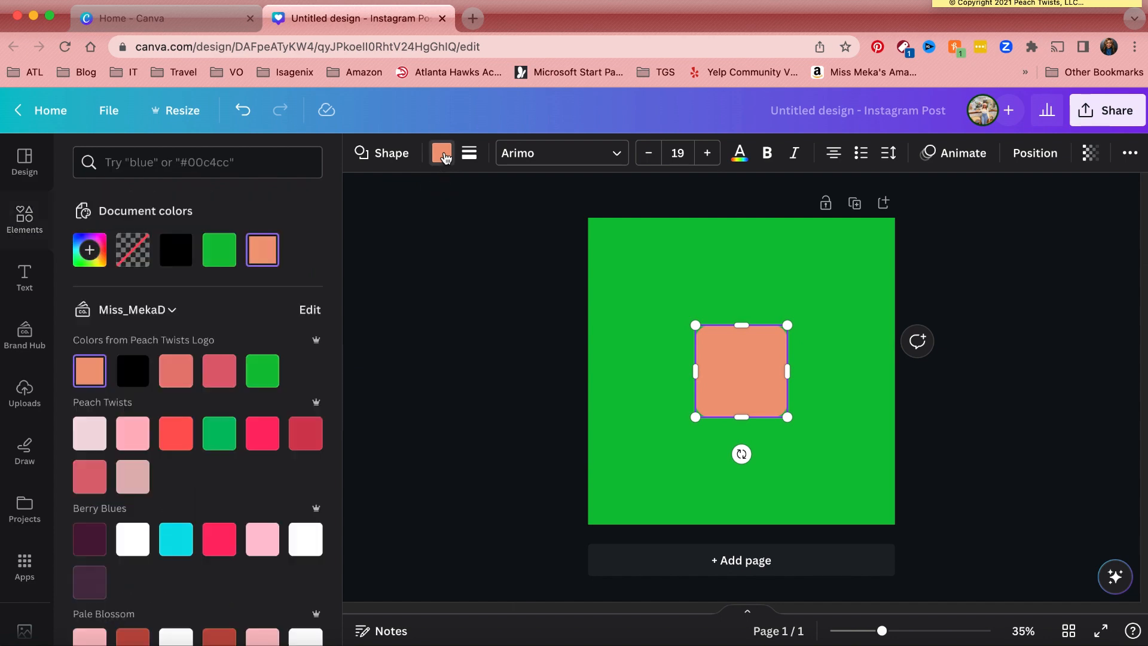
{"action": "left_click", "coordinate": [304, 541]}
- Reshape the white square into a thin horizontal bar about 864 px wide and place it near the bottom of the page
{"action": "left_click_drag", "start_coordinate": [693, 371], "coordinate": [620, 372]}
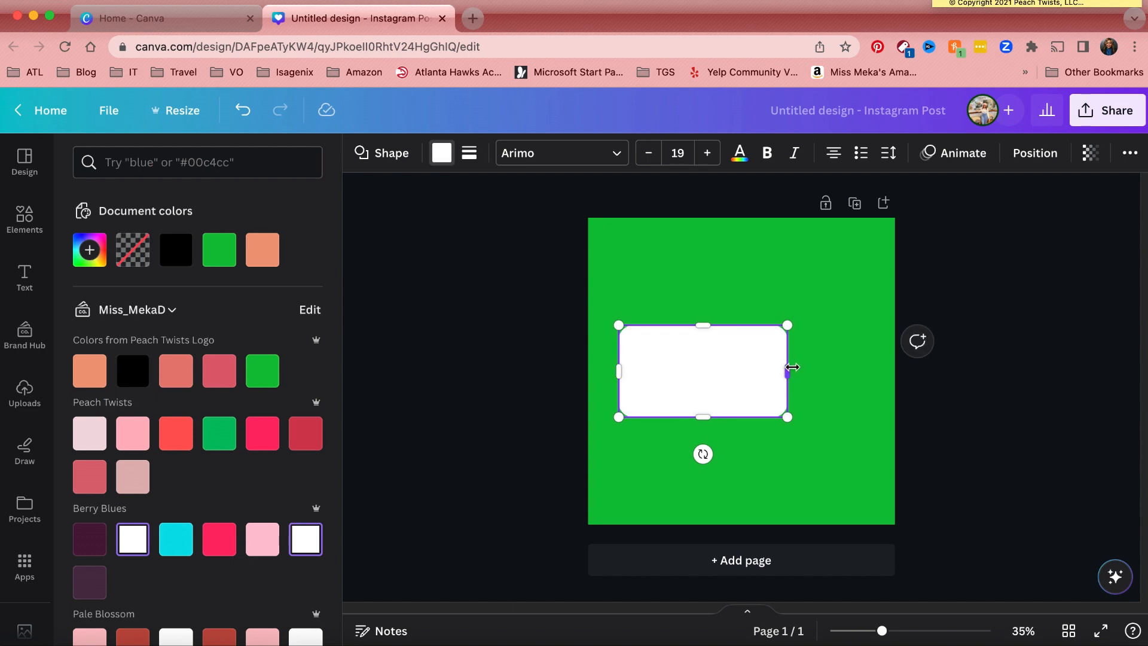
{"action": "left_click_drag", "start_coordinate": [792, 367], "coordinate": [864, 370]}
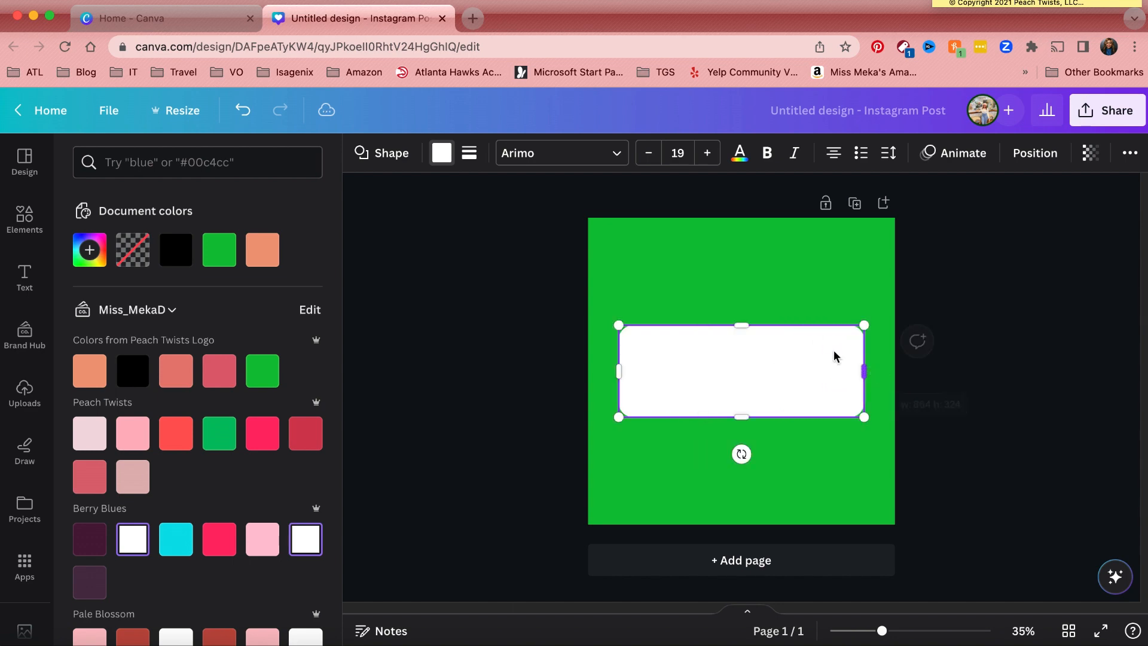
{"action": "left_click_drag", "start_coordinate": [741, 325], "coordinate": [736, 367]}
{"action": "left_click", "coordinate": [1006, 386]}
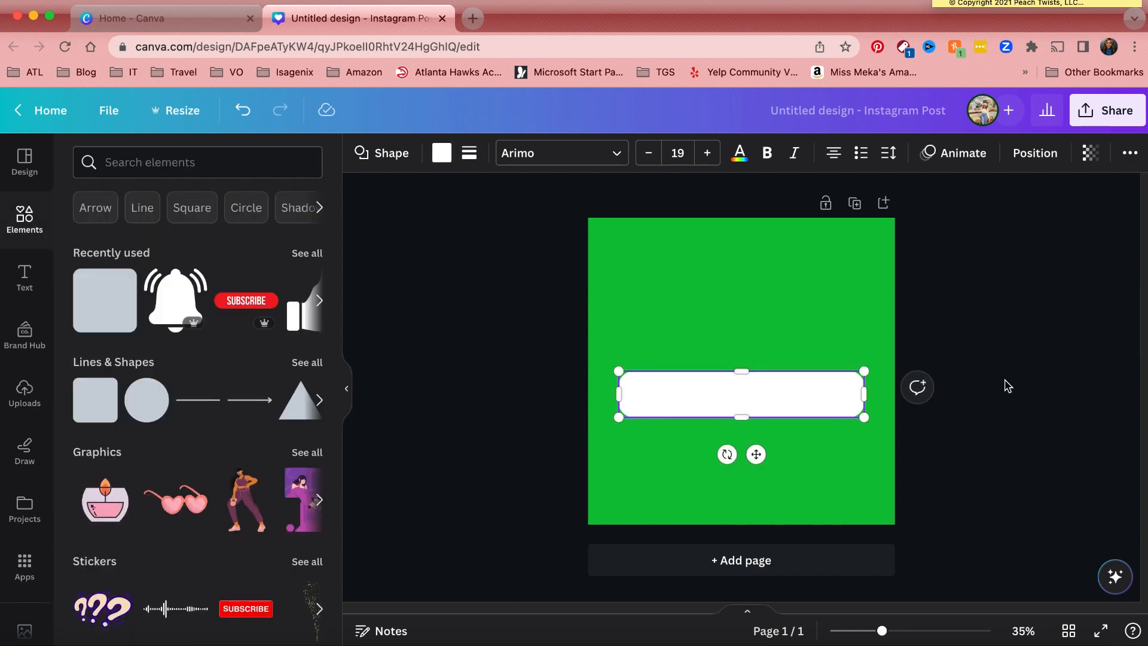
{"action": "left_click", "coordinate": [788, 398]}
{"action": "left_click_drag", "start_coordinate": [764, 405], "coordinate": [782, 471]}
{"action": "left_click", "coordinate": [989, 349]}
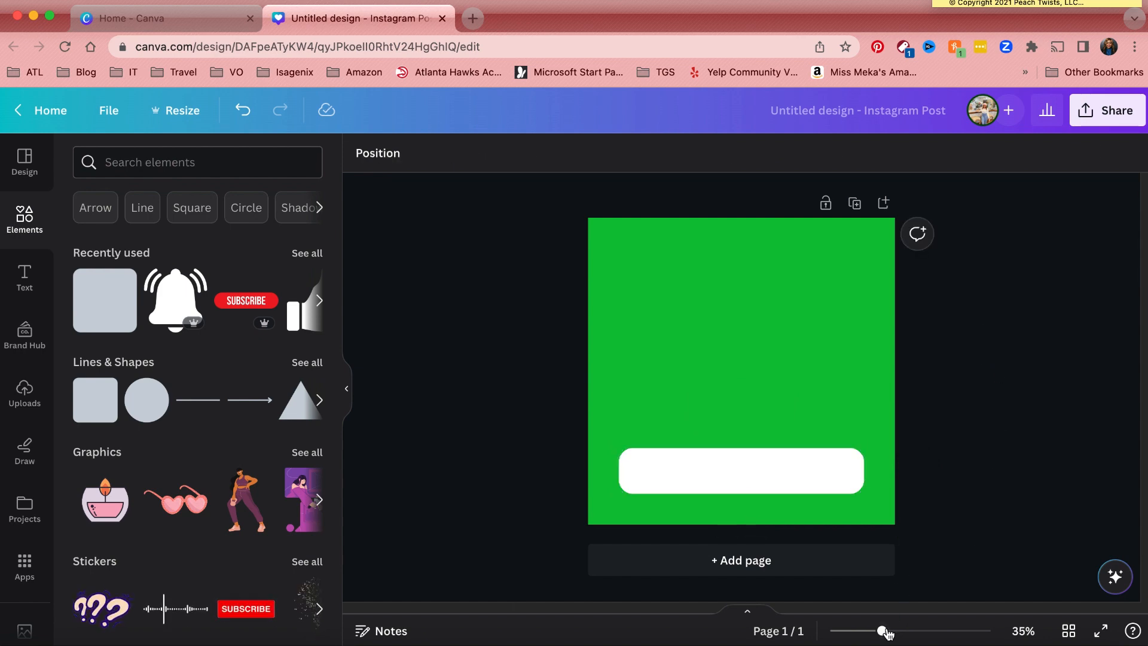
- Search the elements for "circle frame" and add the first plain circular frame to the page
{"action": "left_click_drag", "start_coordinate": [882, 630], "coordinate": [918, 631]}
{"action": "scroll", "coordinate": [1020, 454], "scroll_direction": "down", "scroll_amount": 5}
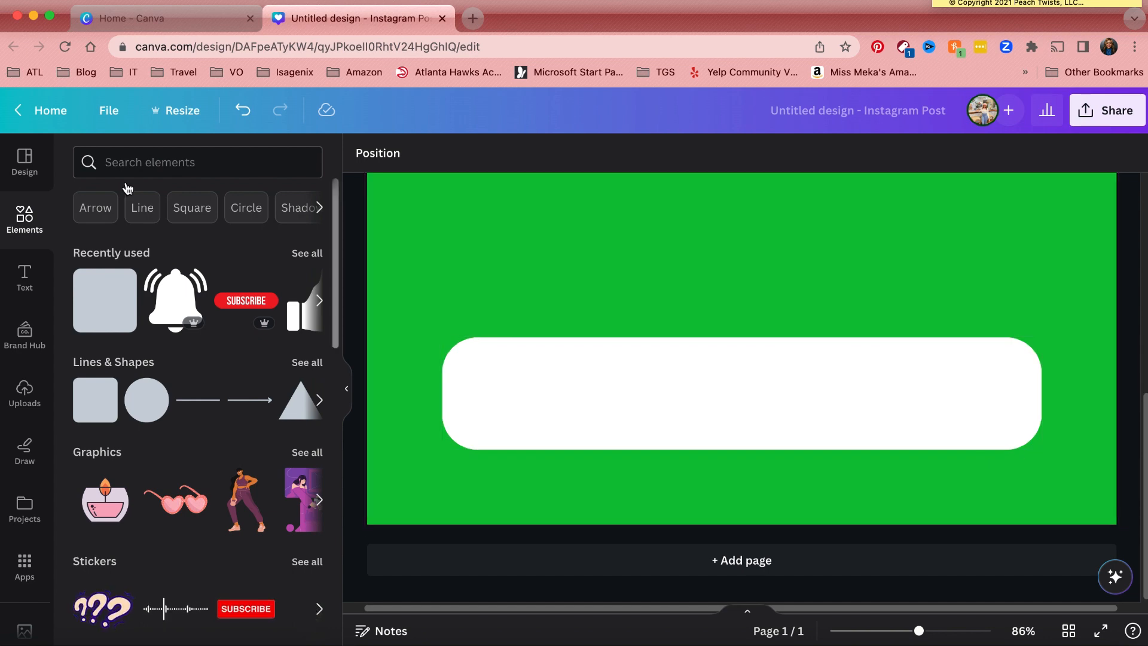
{"action": "left_click", "coordinate": [136, 165]}
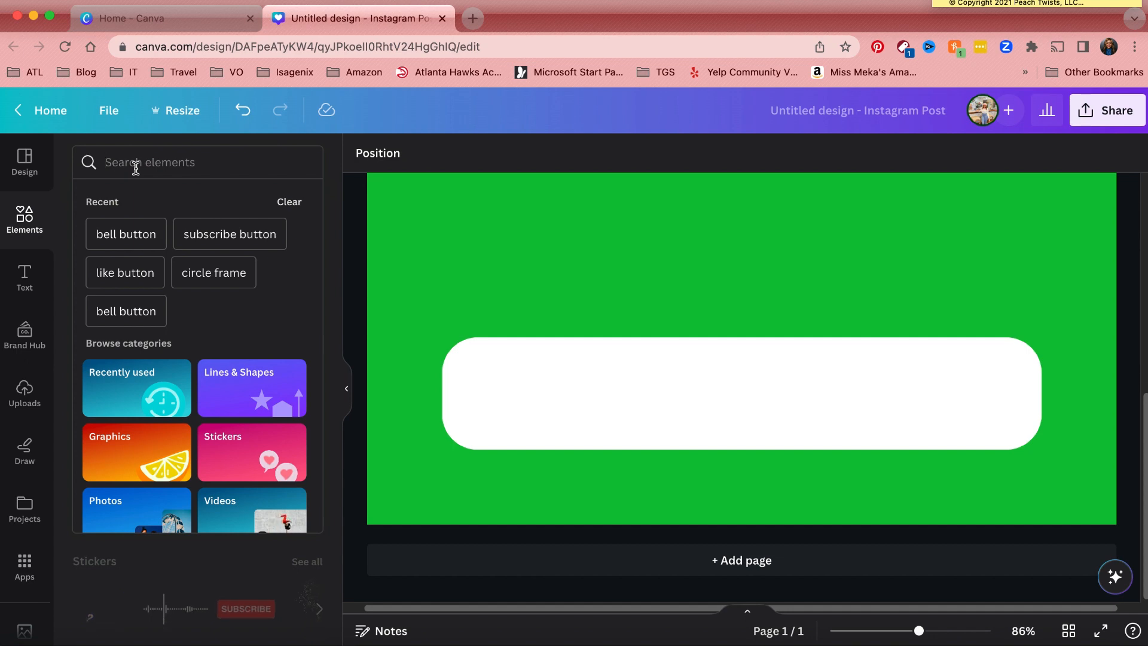
{"action": "left_click", "coordinate": [215, 275]}
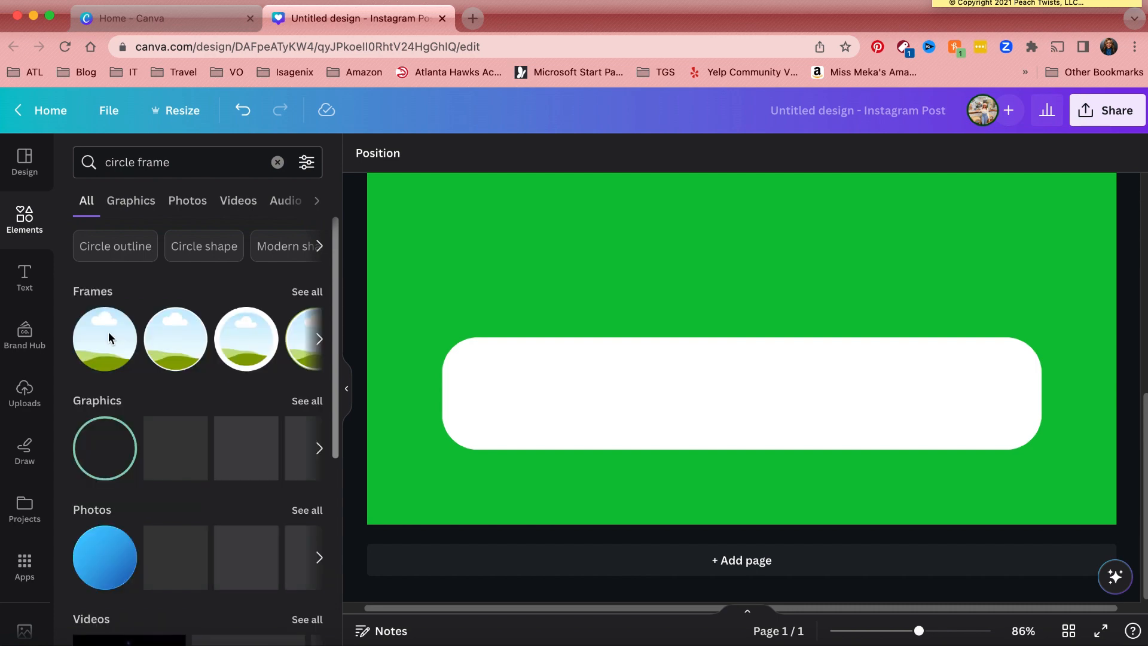
{"action": "left_click", "coordinate": [106, 347]}
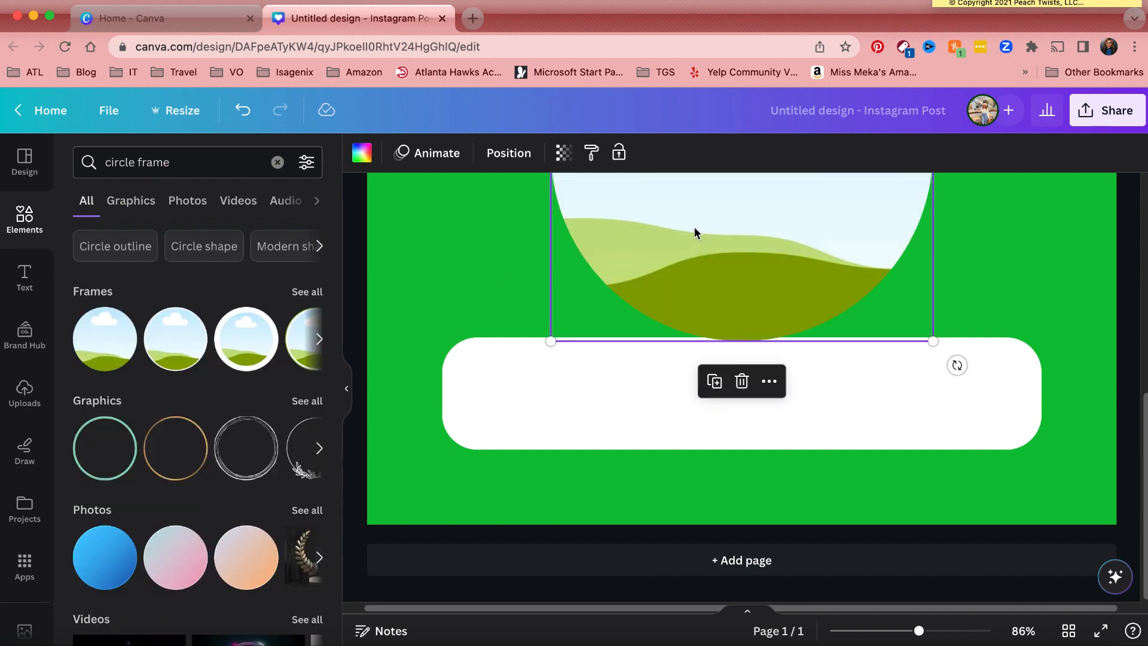
- Shrink the circle frame to slightly less than the white bar's height and fit it inside the bar's left end
{"action": "left_click_drag", "start_coordinate": [694, 230], "coordinate": [593, 390]}
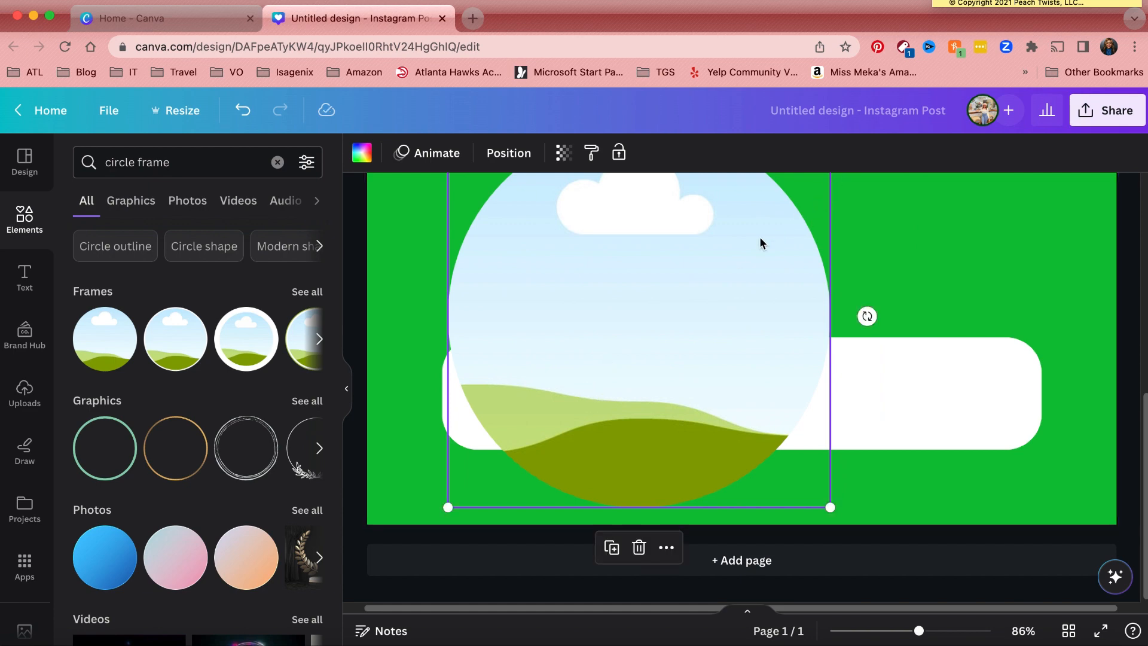
{"action": "left_click_drag", "start_coordinate": [762, 243], "coordinate": [725, 315]}
{"action": "left_click_drag", "start_coordinate": [816, 179], "coordinate": [550, 444]}
{"action": "left_click_drag", "start_coordinate": [496, 483], "coordinate": [519, 373]}
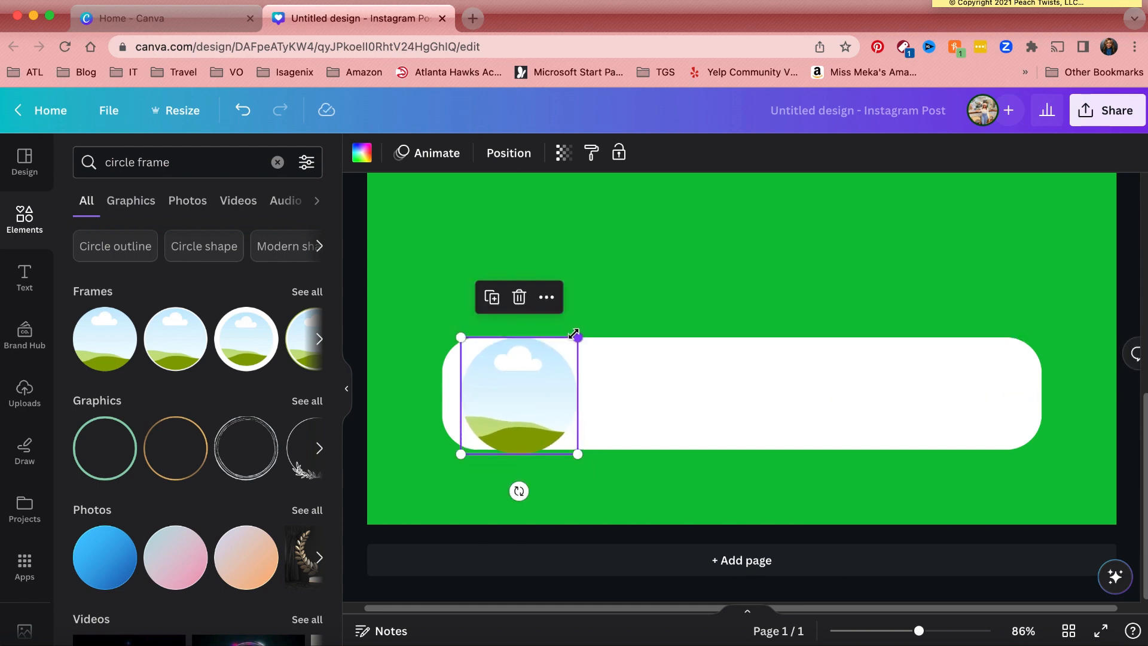
{"action": "left_click_drag", "start_coordinate": [575, 335], "coordinate": [555, 358]}
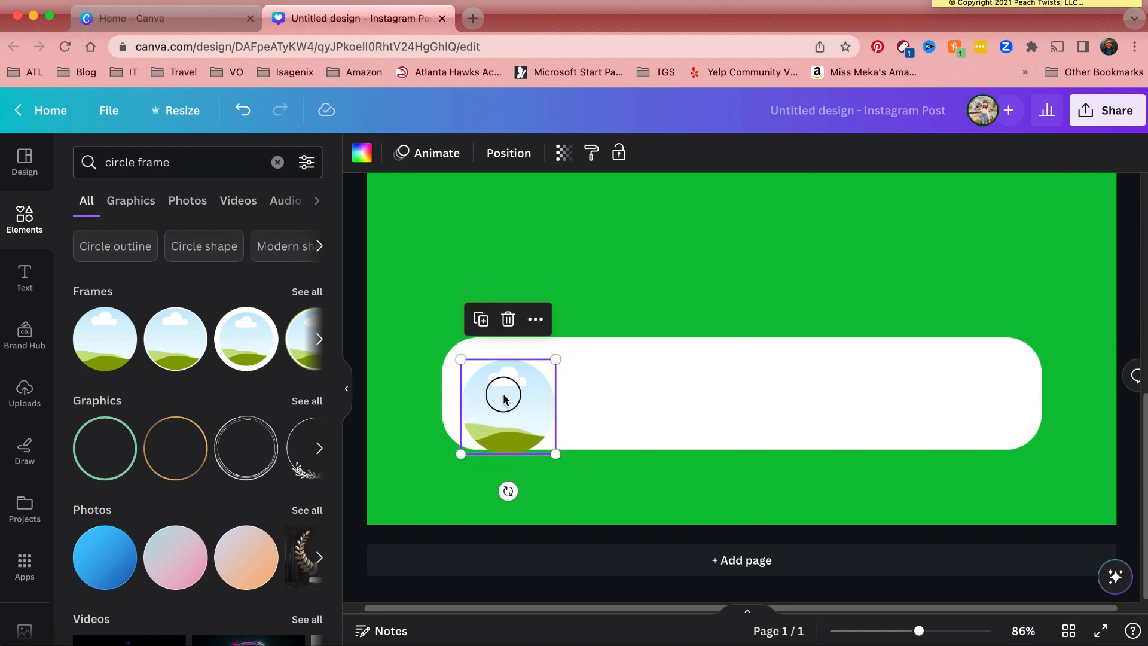
{"action": "left_click_drag", "start_coordinate": [505, 393], "coordinate": [496, 379]}
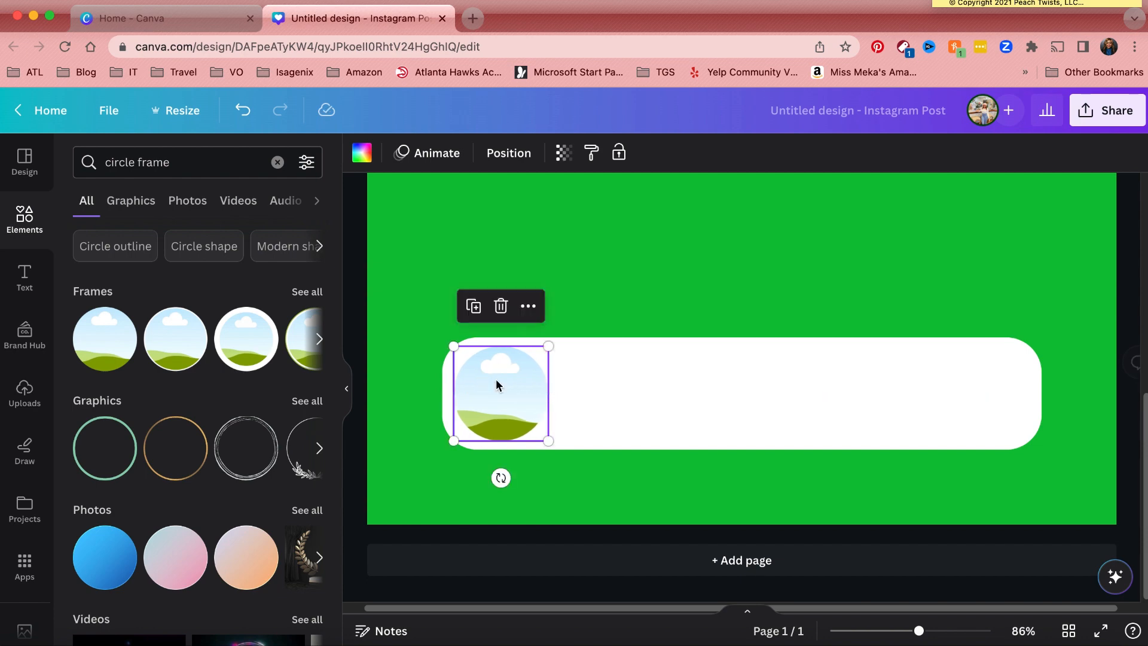
{"action": "left_click", "coordinate": [578, 245]}
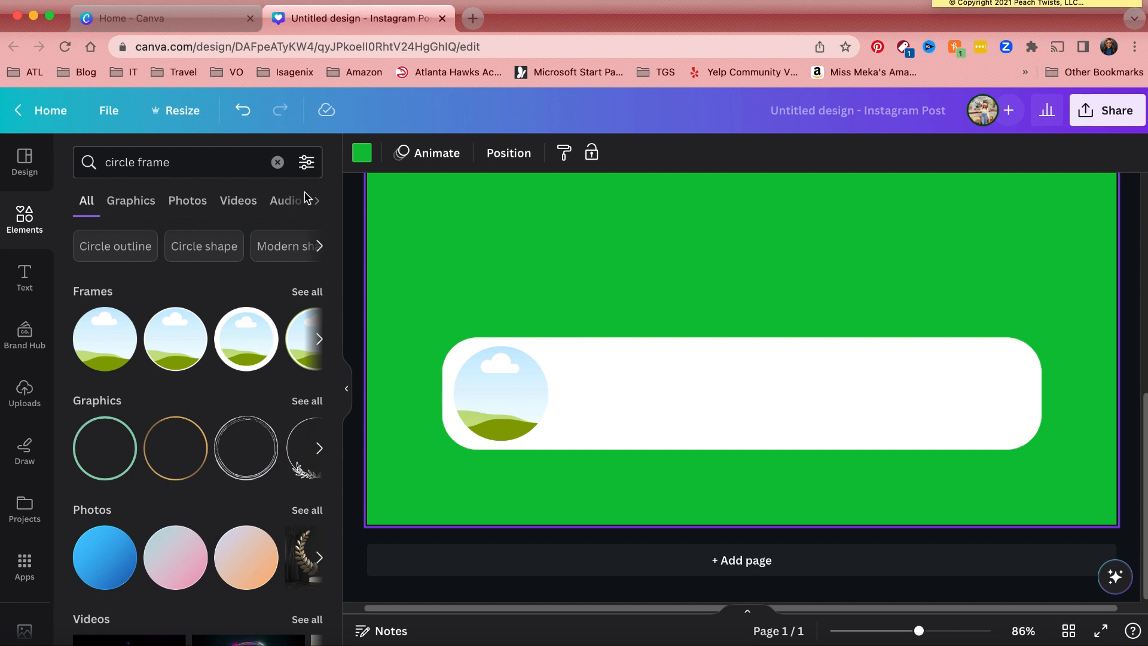
- Add a heading to the page containing the channel owner's display name
{"action": "left_click", "coordinate": [25, 276]}
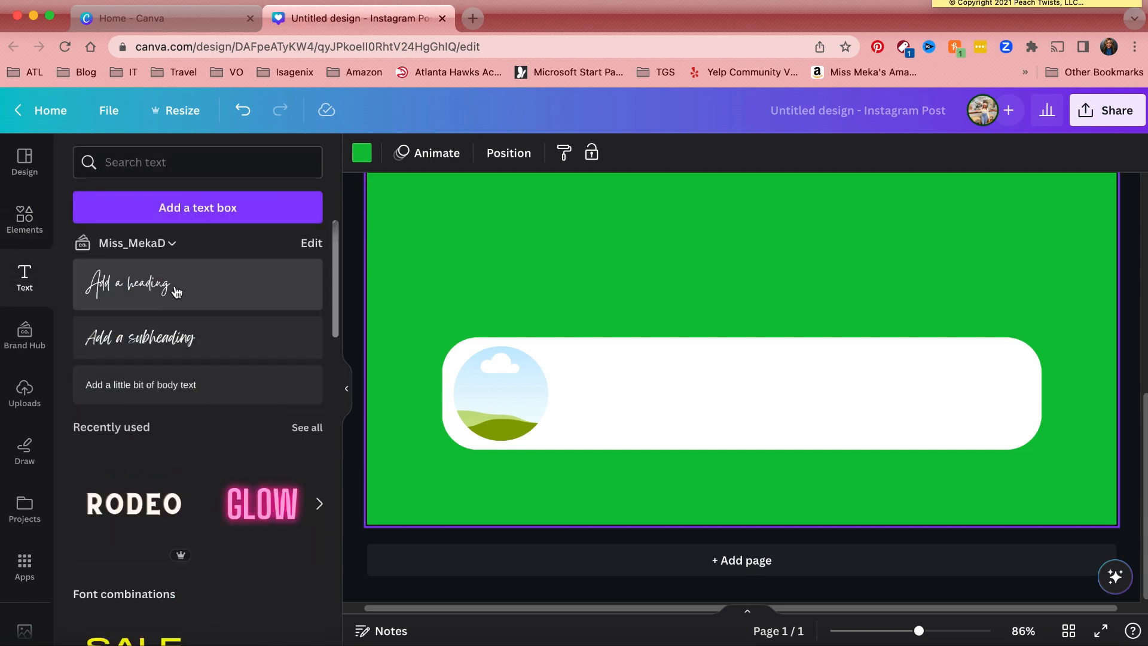
{"action": "left_click", "coordinate": [177, 291]}
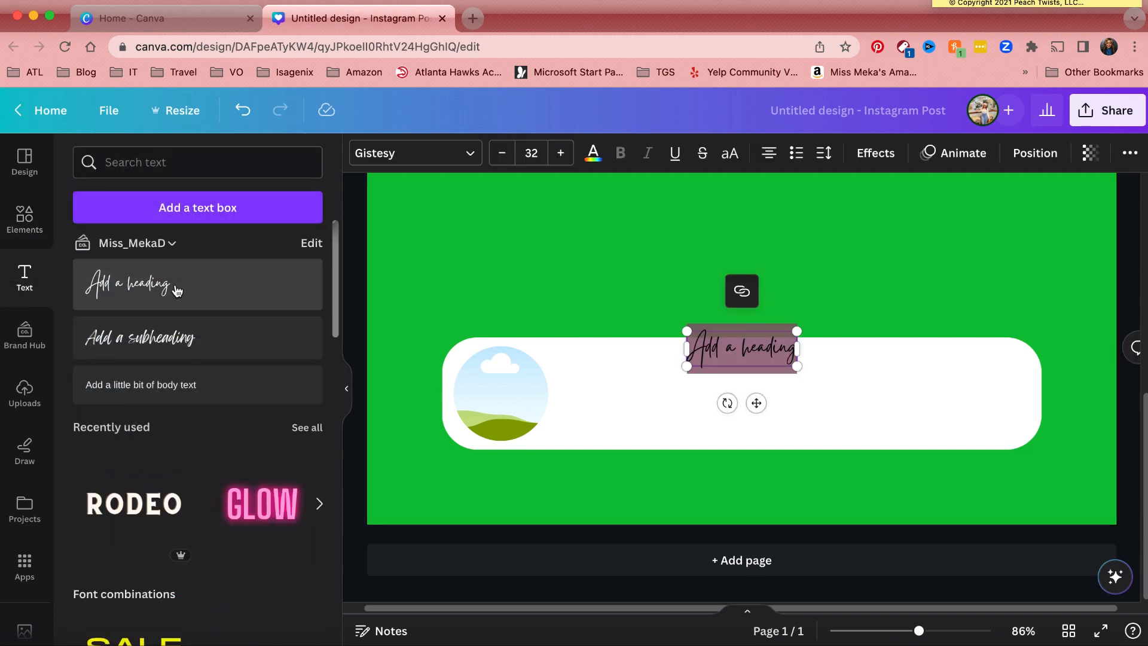
{"action": "type", "text": "Miss Me"}
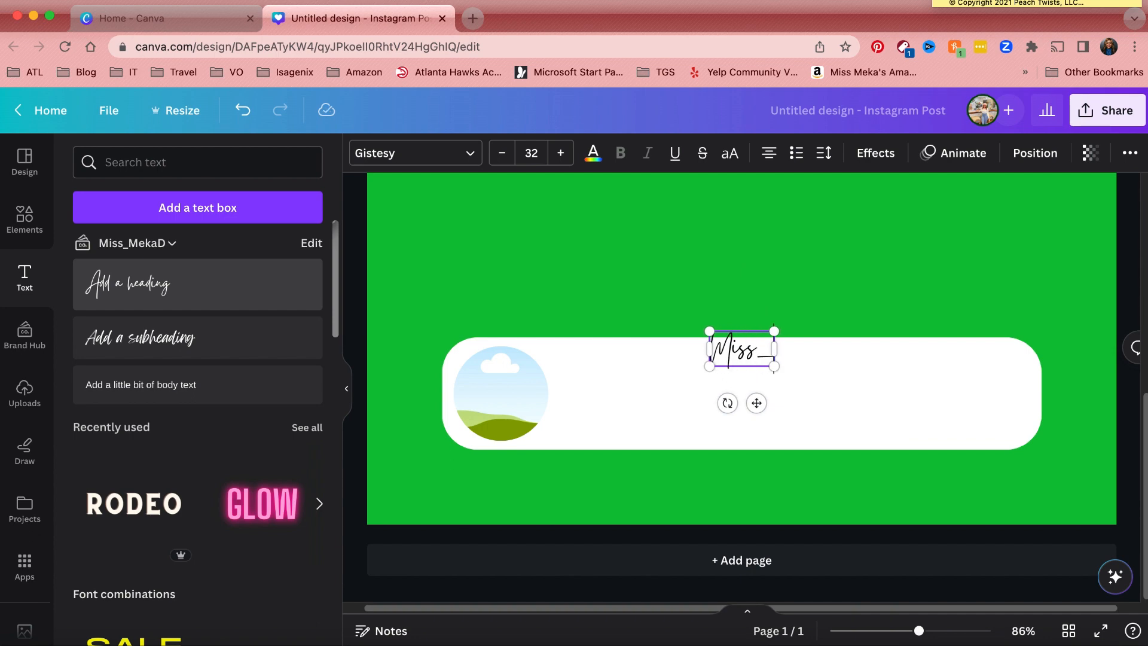
{"action": "type", "text": "ka D"}
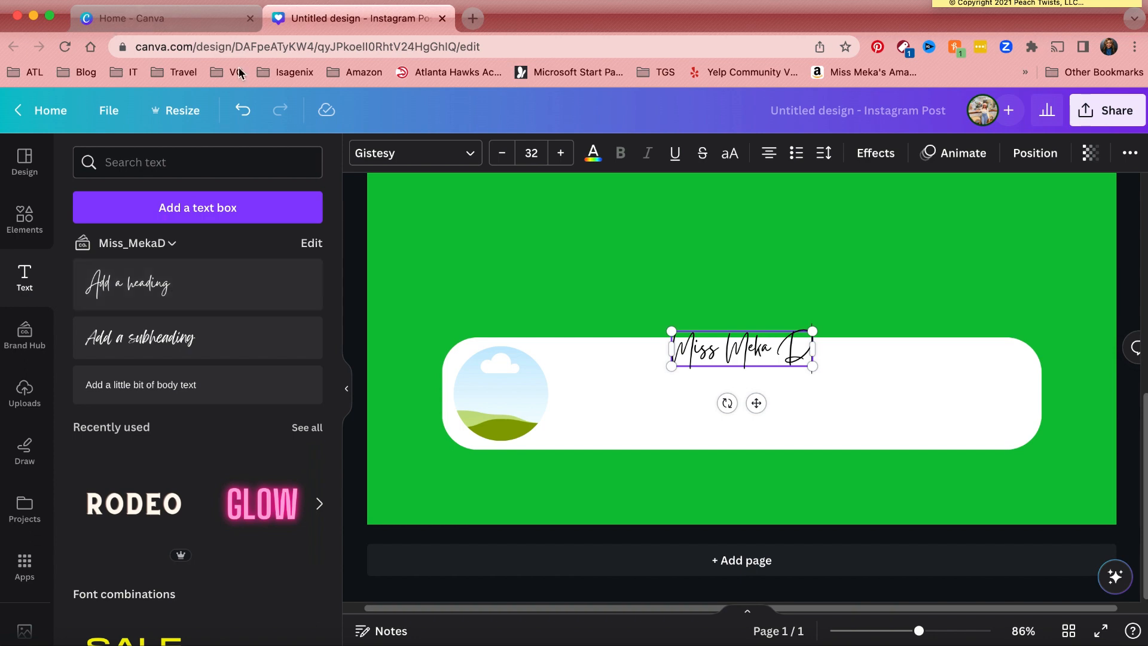
- Set the name heading's font to Open Sauce Black and its size to 24
{"action": "left_click", "coordinate": [446, 165]}
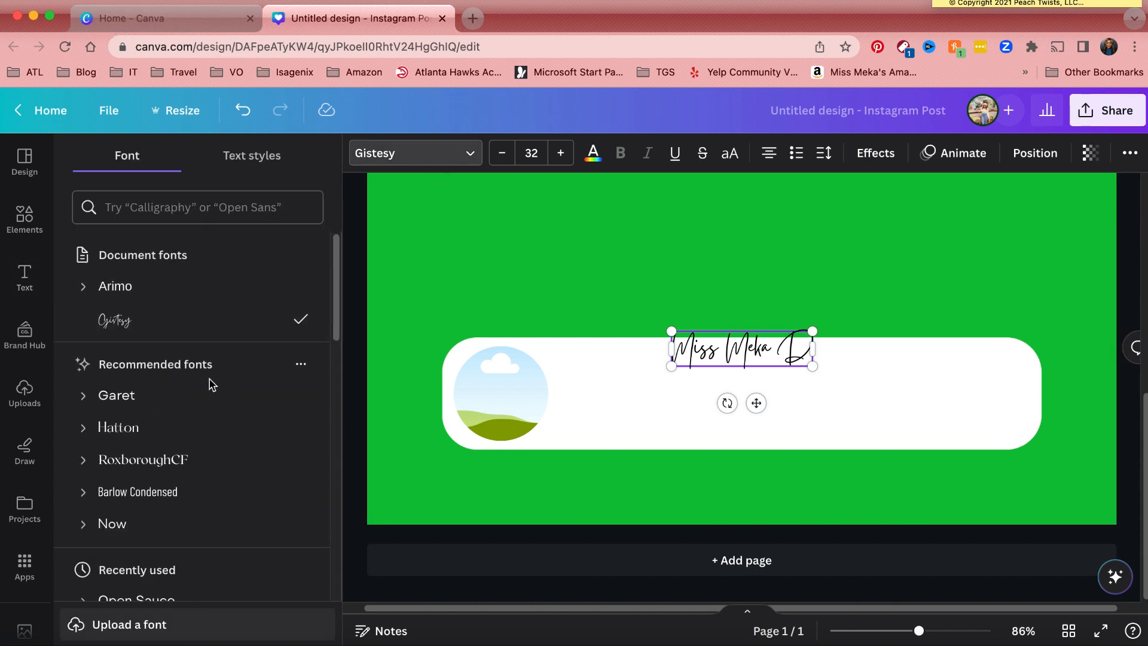
{"action": "scroll", "coordinate": [211, 386], "scroll_direction": "down", "scroll_amount": 5}
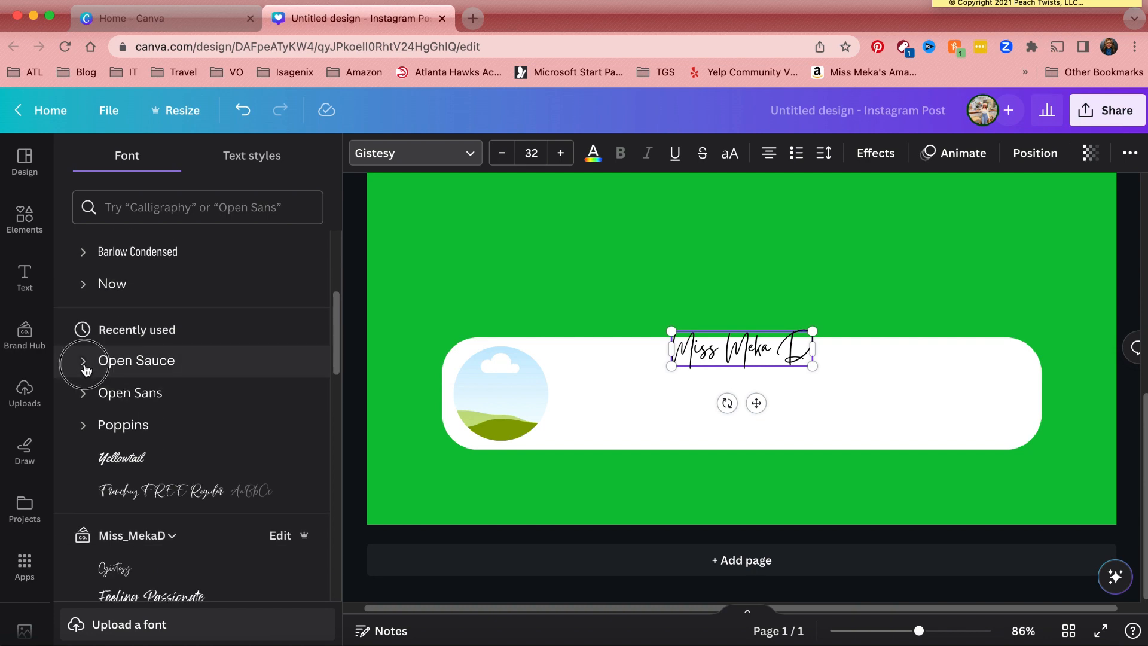
{"action": "left_click", "coordinate": [84, 361]}
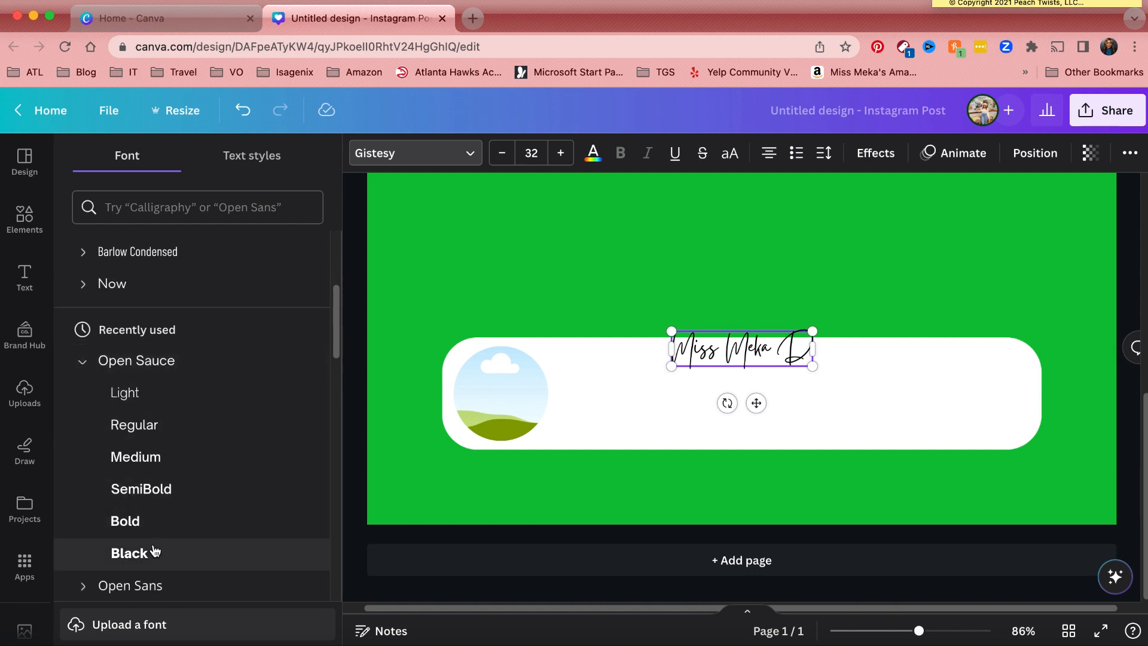
{"action": "left_click", "coordinate": [503, 153]}
{"action": "left_click", "coordinate": [503, 153]}
{"action": "left_click", "coordinate": [504, 153]}
{"action": "left_click", "coordinate": [504, 153]}
{"action": "left_click", "coordinate": [504, 153]}
{"action": "left_click", "coordinate": [504, 153]}
{"action": "left_click", "coordinate": [503, 153]}
{"action": "left_click", "coordinate": [503, 153]}
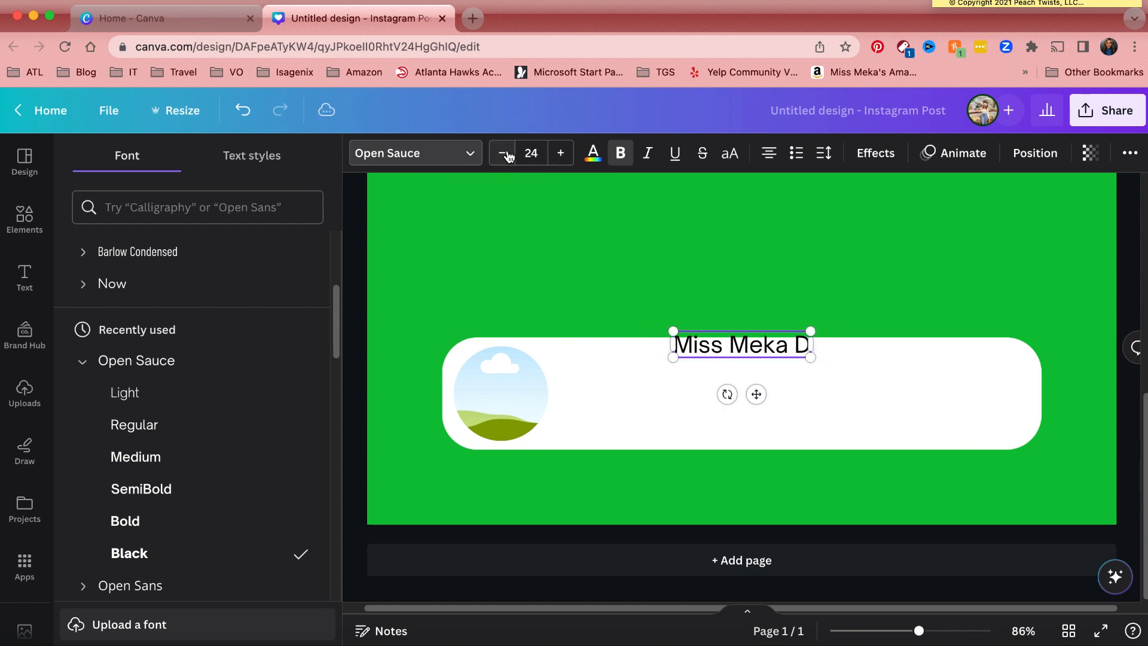
- Move the name text onto the white bar just right of the circle frame and left-align it
{"action": "left_click_drag", "start_coordinate": [757, 394], "coordinate": [642, 431]}
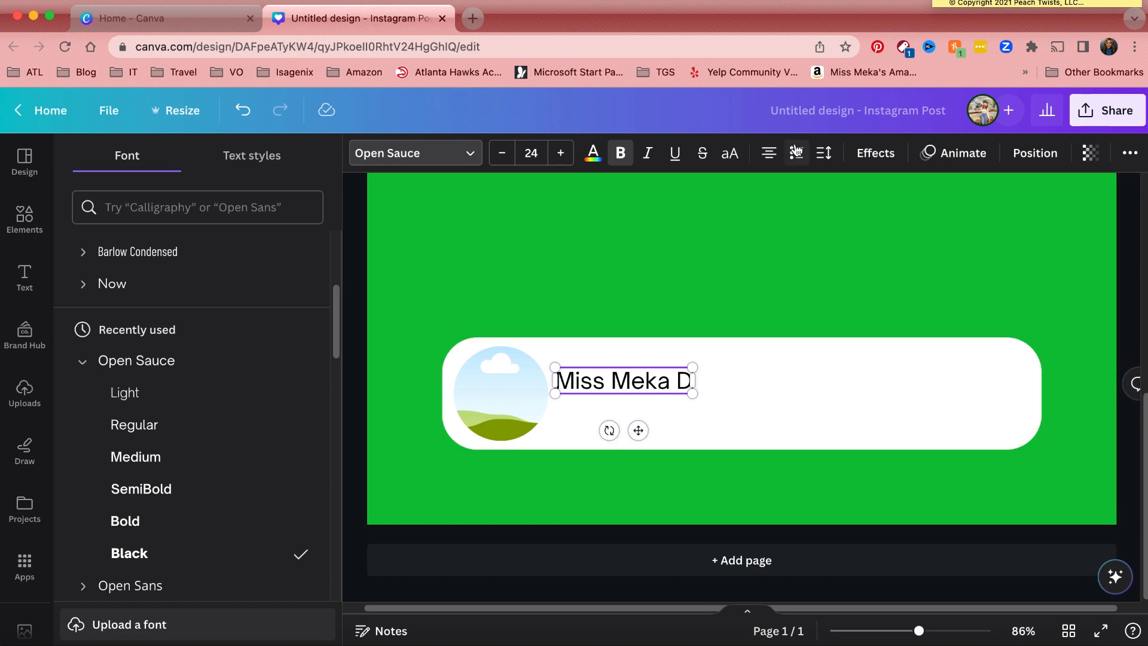
{"action": "left_click", "coordinate": [775, 158]}
{"action": "left_click", "coordinate": [729, 383]}
- Duplicate the name text and set the copy's font size to 16
{"action": "left_click", "coordinate": [688, 385]}
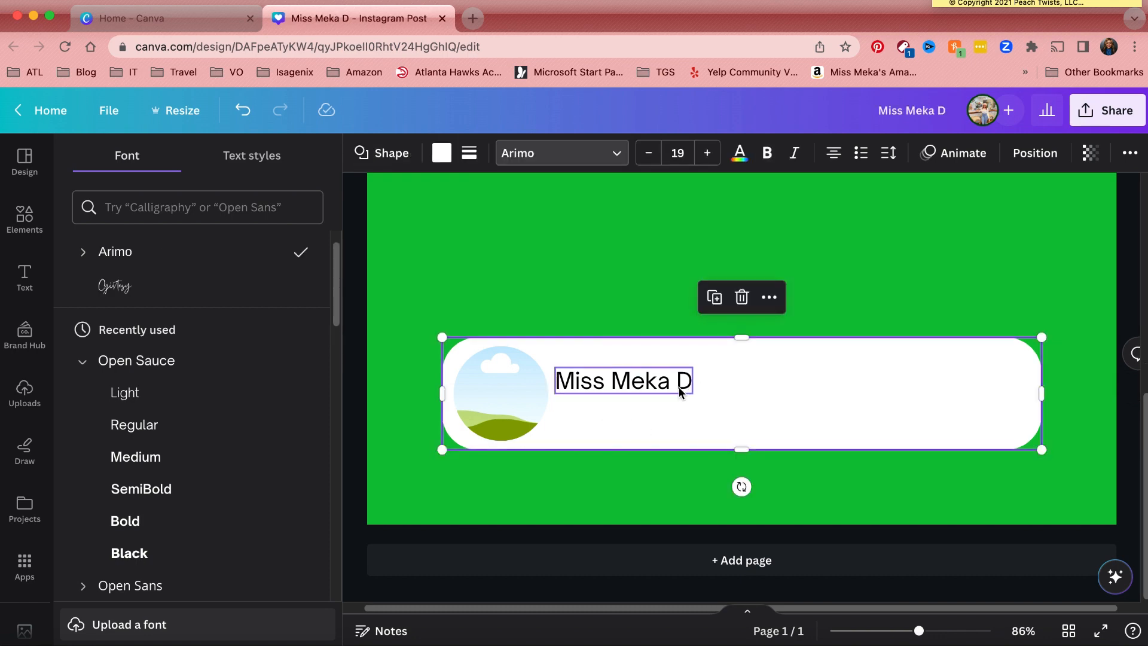
{"action": "left_click", "coordinate": [651, 327]}
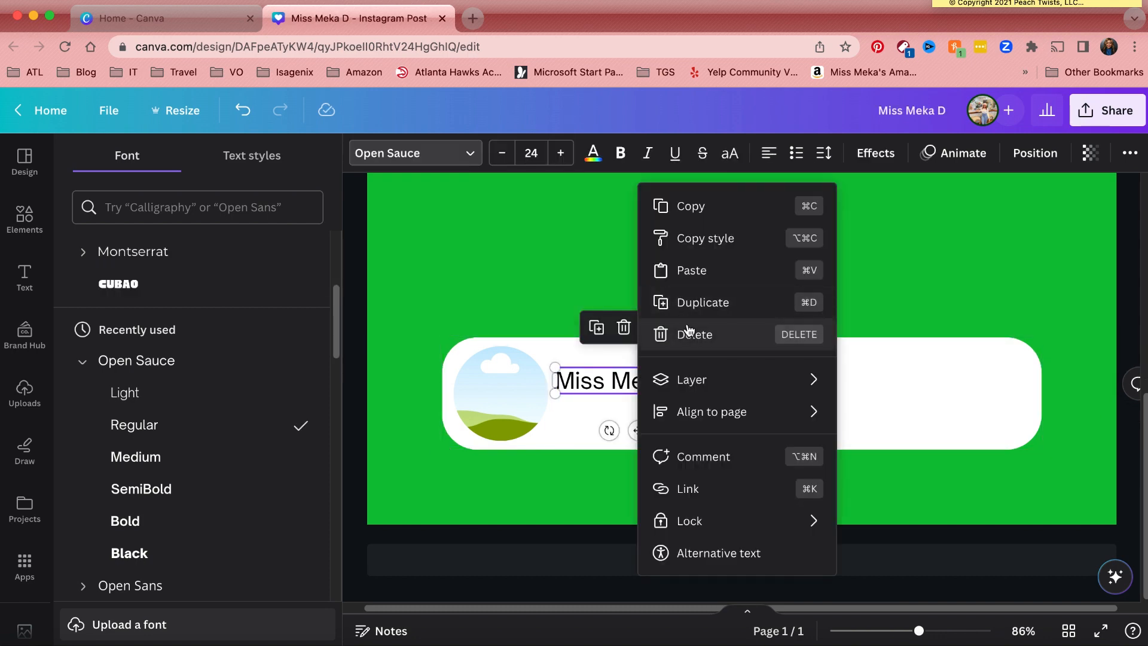
{"action": "left_click", "coordinate": [695, 304]}
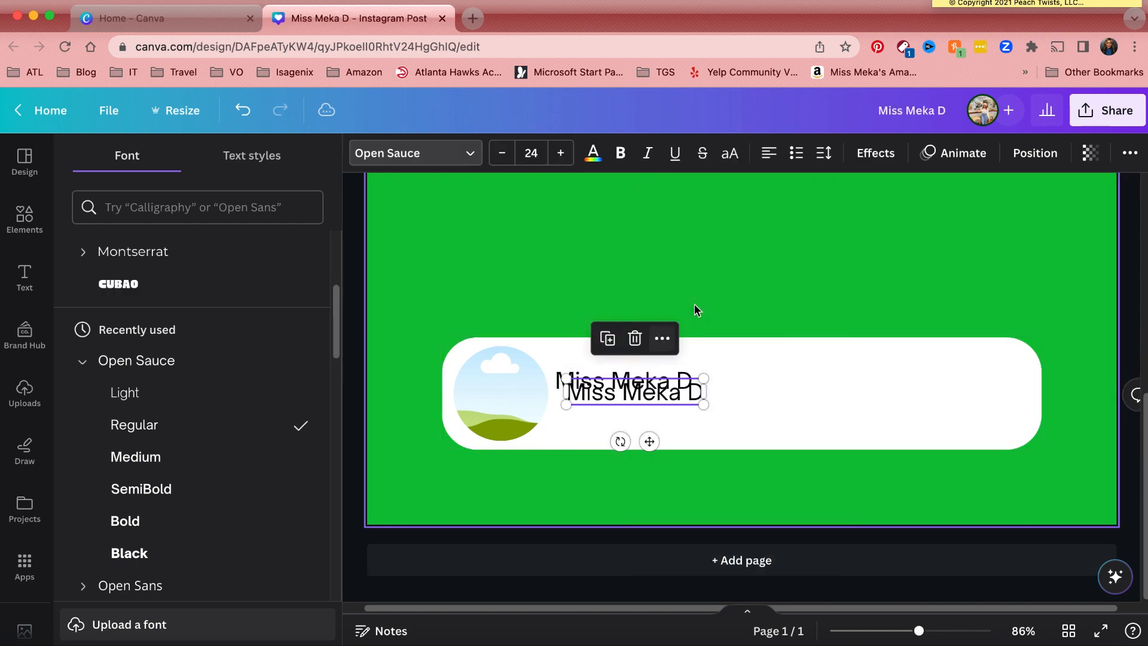
{"action": "left_click", "coordinate": [502, 153]}
{"action": "left_click", "coordinate": [501, 153]}
{"action": "left_click", "coordinate": [502, 153]}
{"action": "left_click", "coordinate": [502, 153]}
{"action": "left_click", "coordinate": [502, 153]}
{"action": "left_click", "coordinate": [501, 153]}
{"action": "left_click", "coordinate": [500, 157]}
{"action": "left_click", "coordinate": [500, 156]}
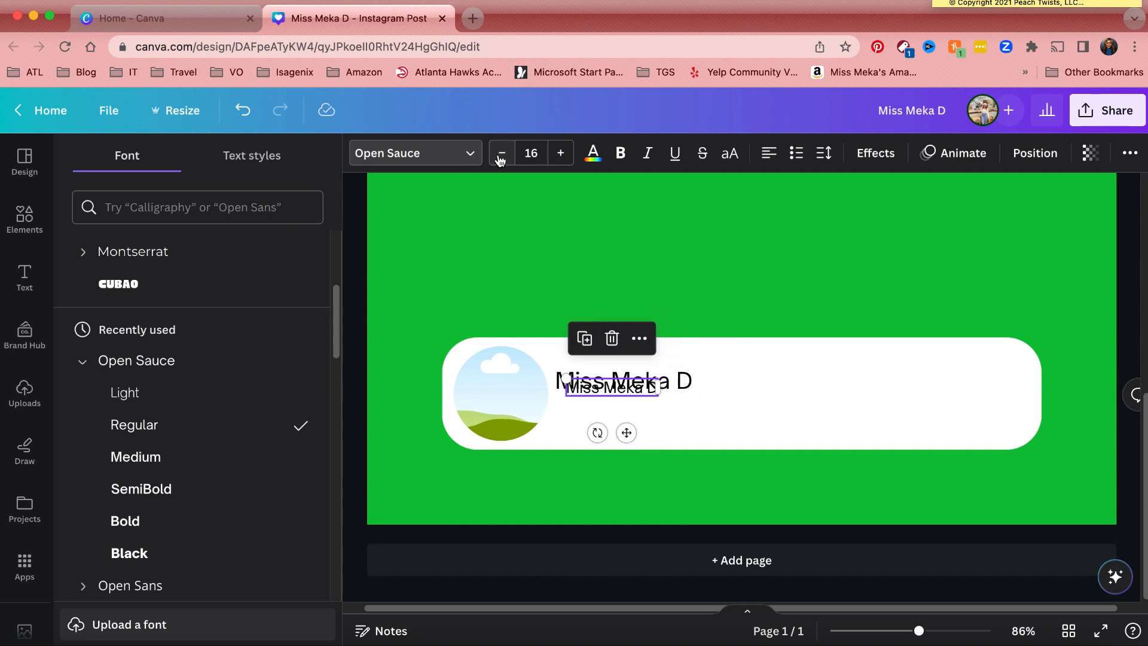
- Move the smaller text copy directly beneath the name, aligned to its left edge, and change its wording to "Lifestyle Vlogs"
{"action": "left_click_drag", "start_coordinate": [626, 432], "coordinate": [622, 446]}
{"action": "double_click", "coordinate": [617, 404]}
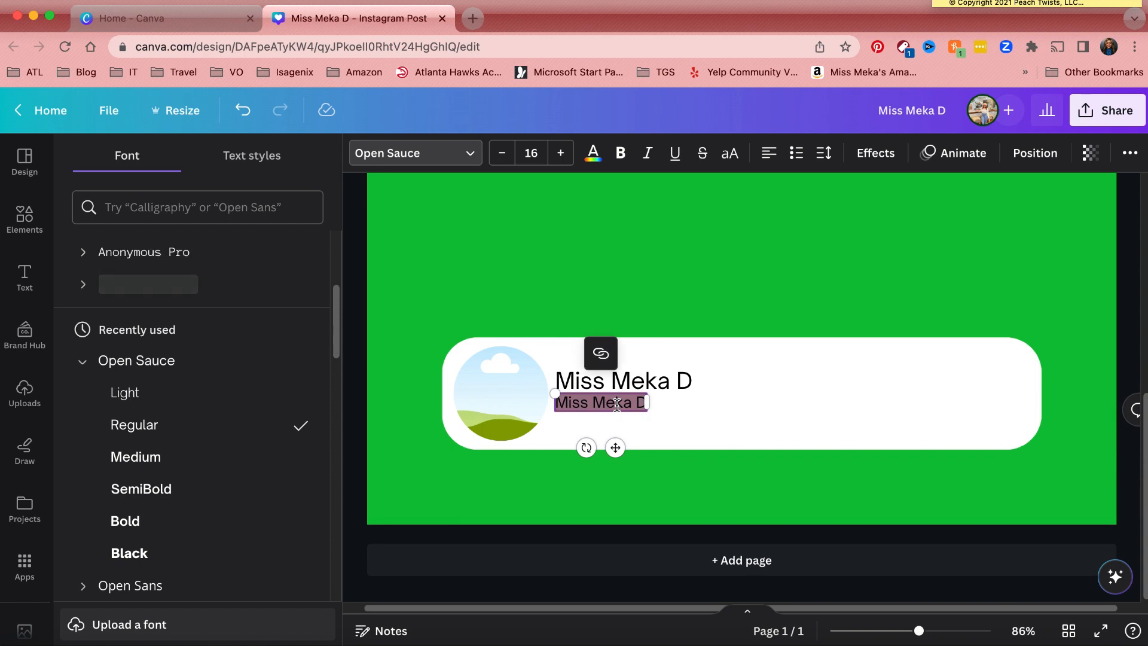
{"action": "type", "text": "Life"}
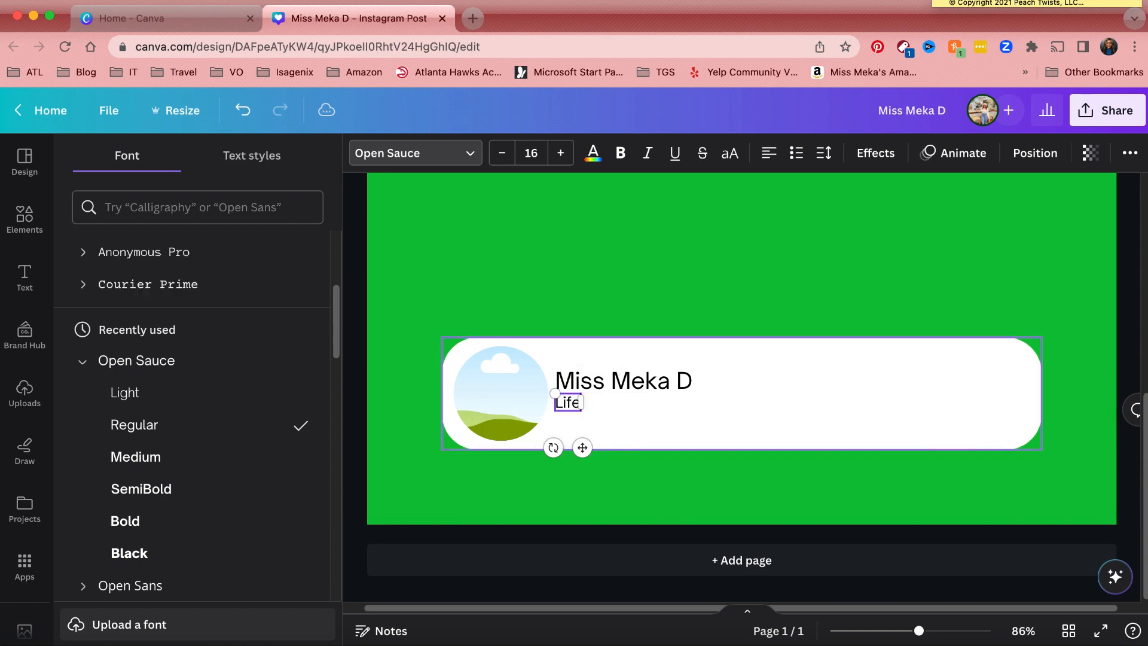
{"action": "type", "text": "style"}
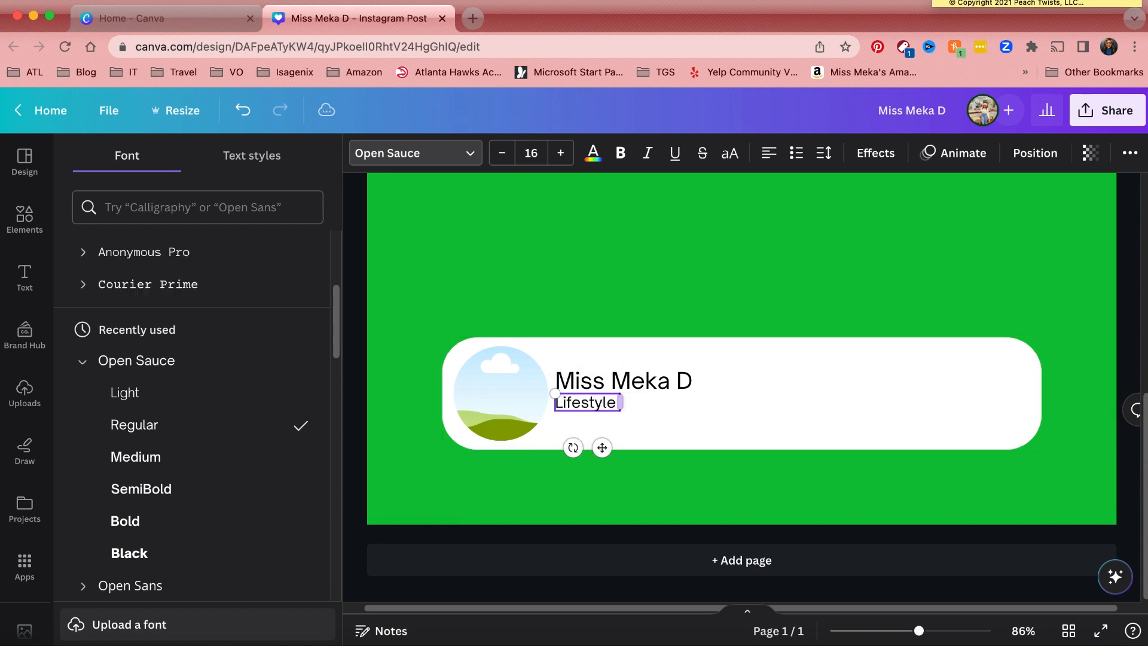
{"action": "type", "text": " Vlogs"}
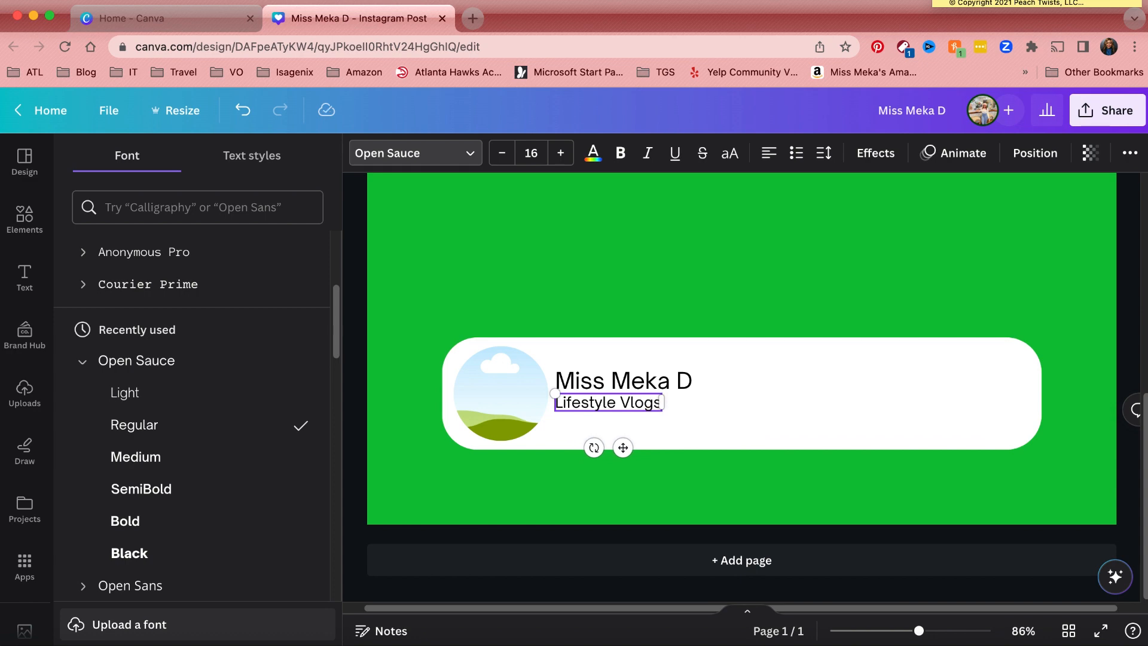
{"action": "left_click", "coordinate": [679, 416]}
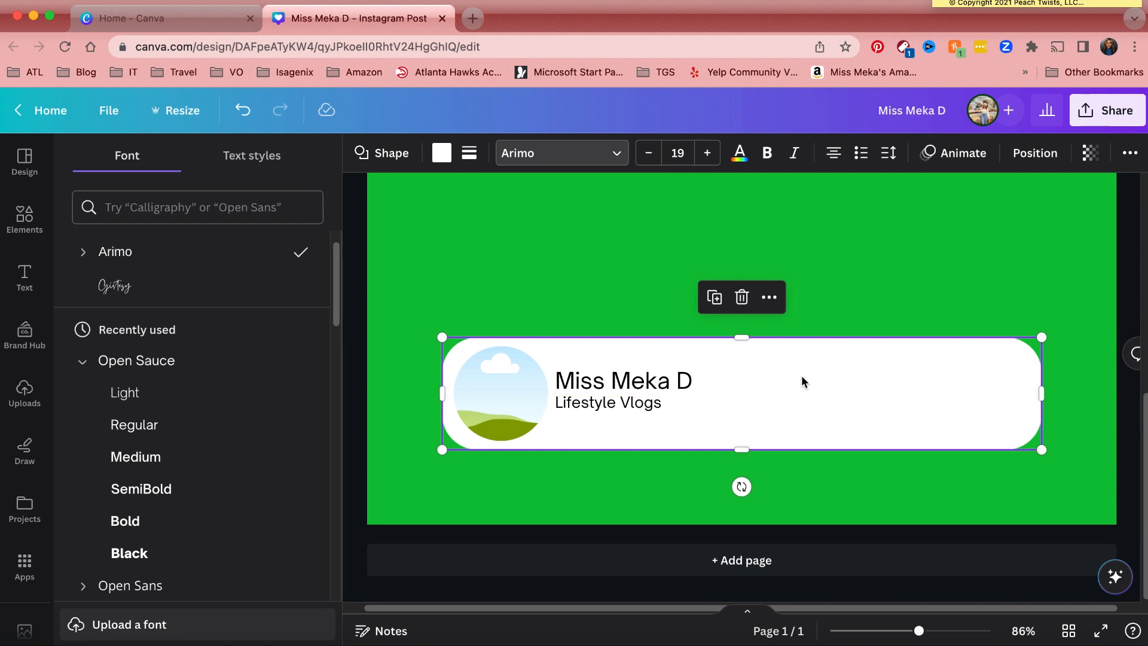
- Group the name text and the "Lifestyle Vlogs" tagline together
{"action": "left_click", "coordinate": [651, 385]}
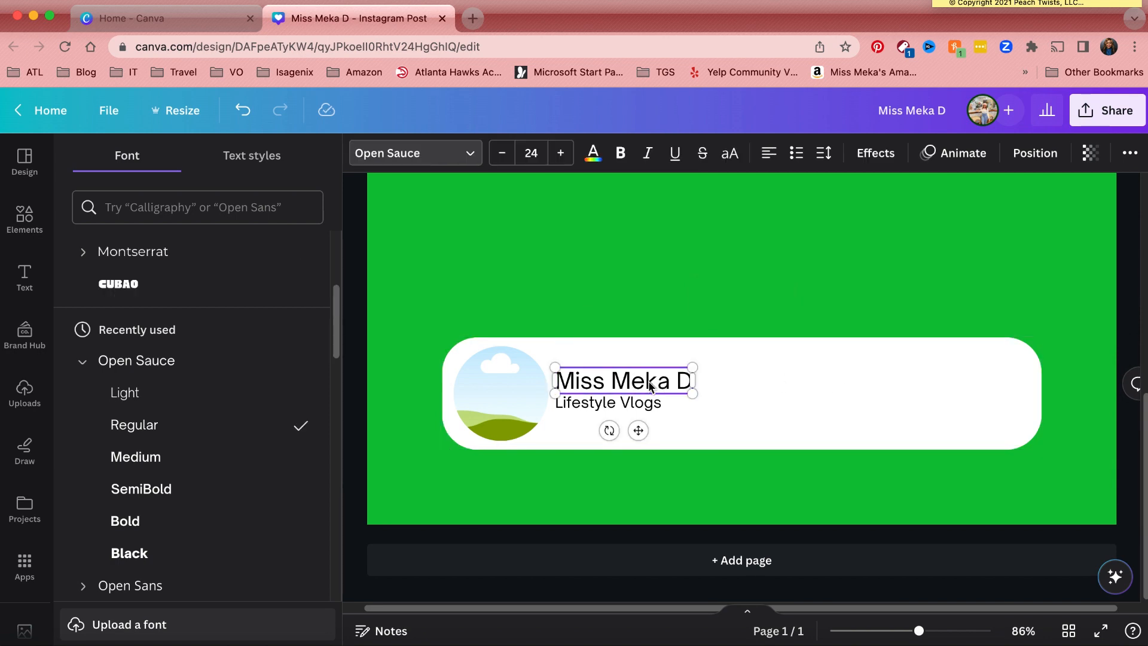
{"action": "left_click", "coordinate": [641, 407], "text": "shift"}
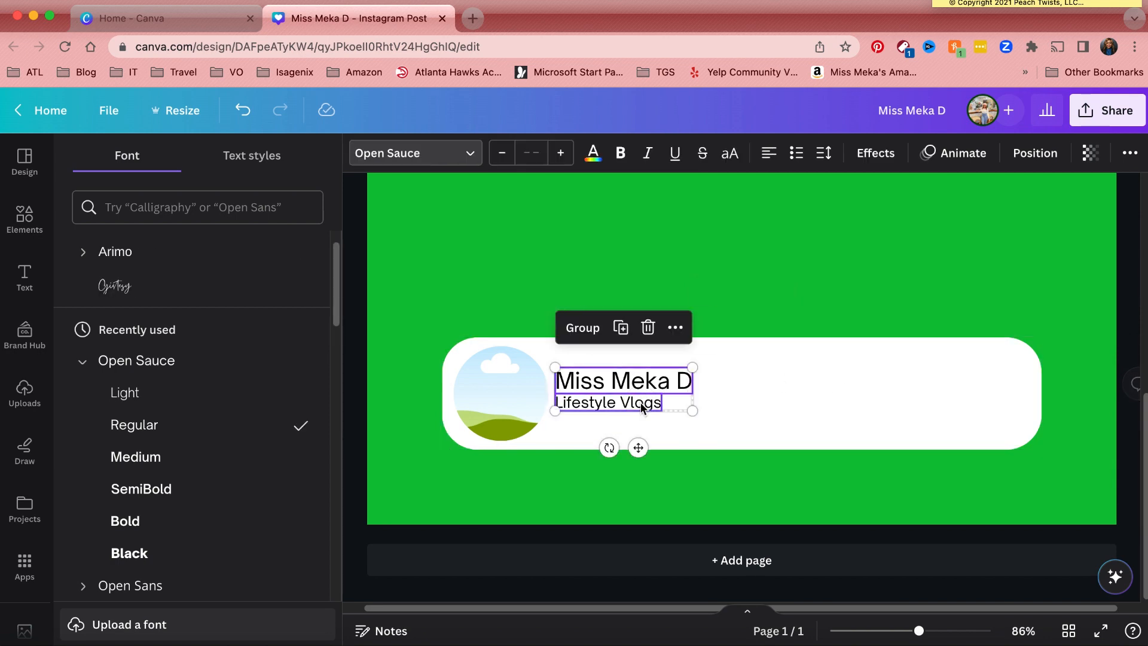
{"action": "left_click", "coordinate": [586, 328]}
{"action": "left_click", "coordinate": [777, 397]}
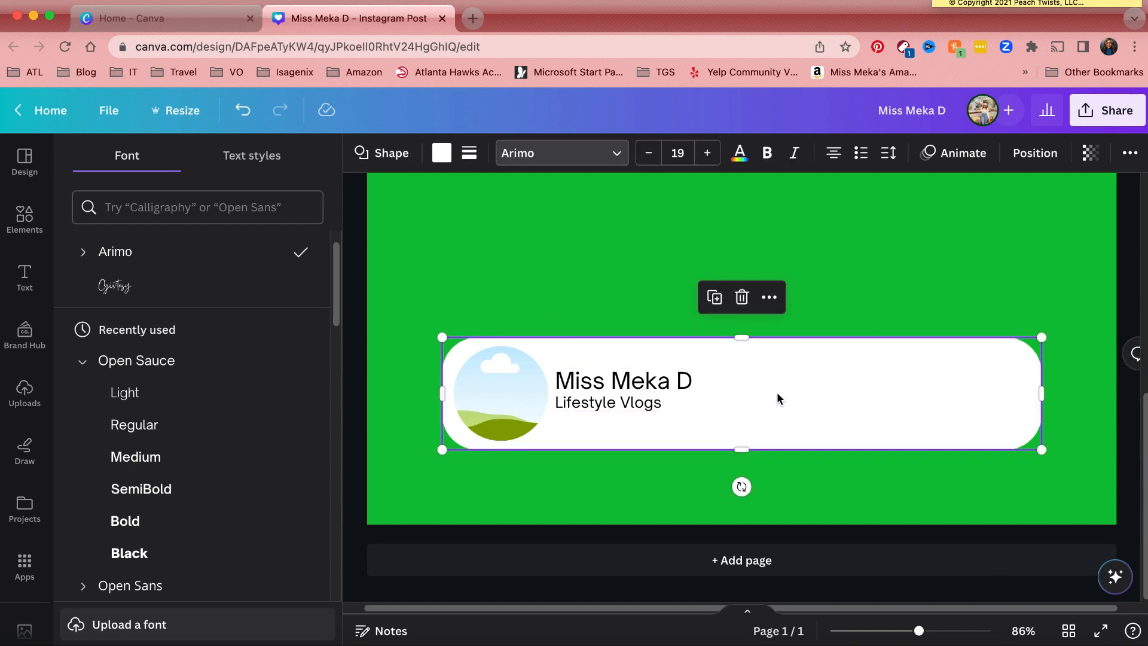
- Search the elements for "like button" and add the solid thumbs-up graphic to the page
{"action": "left_click", "coordinate": [24, 216]}
{"action": "left_click", "coordinate": [278, 162]}
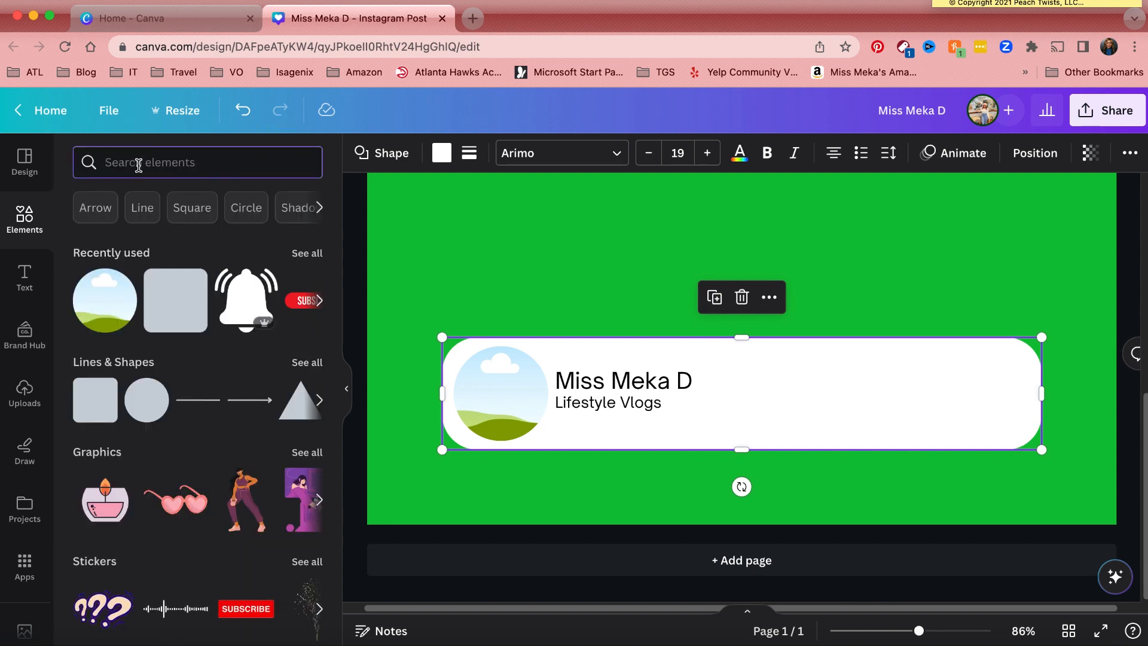
{"action": "type", "text": "li"}
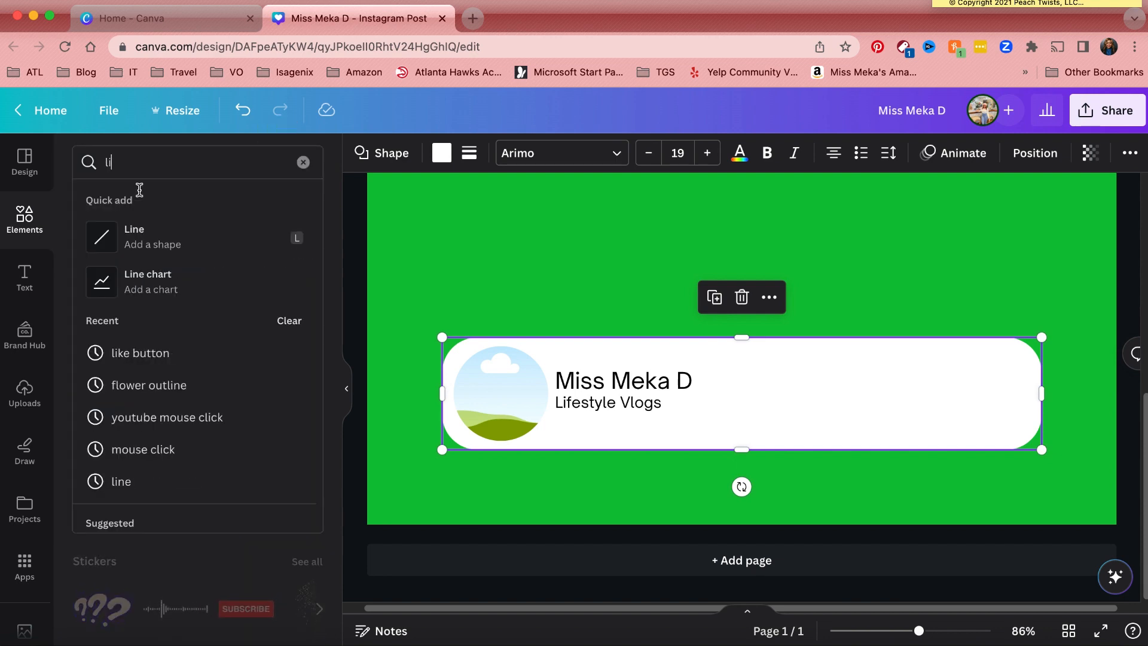
{"action": "left_click", "coordinate": [154, 353]}
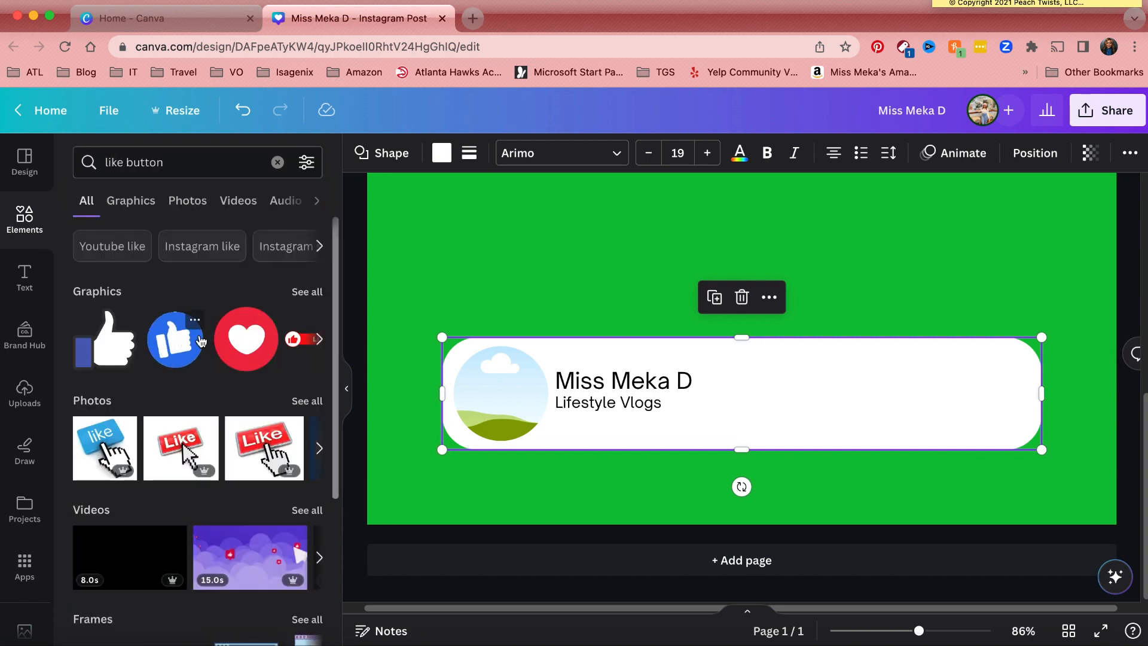
{"action": "left_click", "coordinate": [306, 292]}
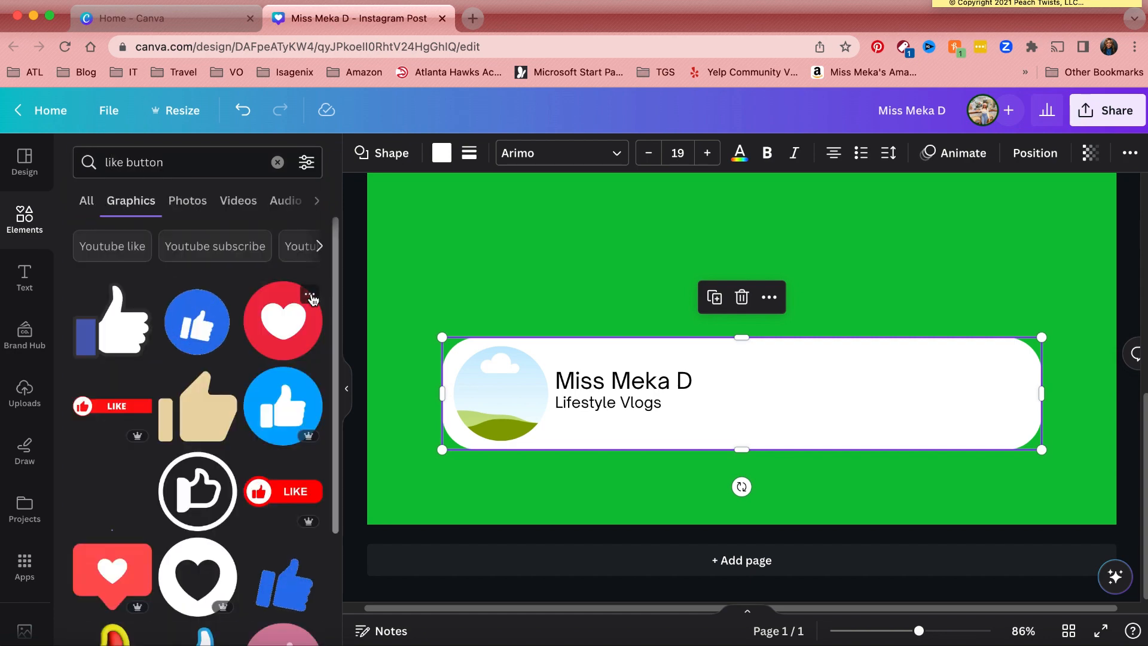
{"action": "scroll", "coordinate": [312, 297], "scroll_direction": "down", "scroll_amount": 3}
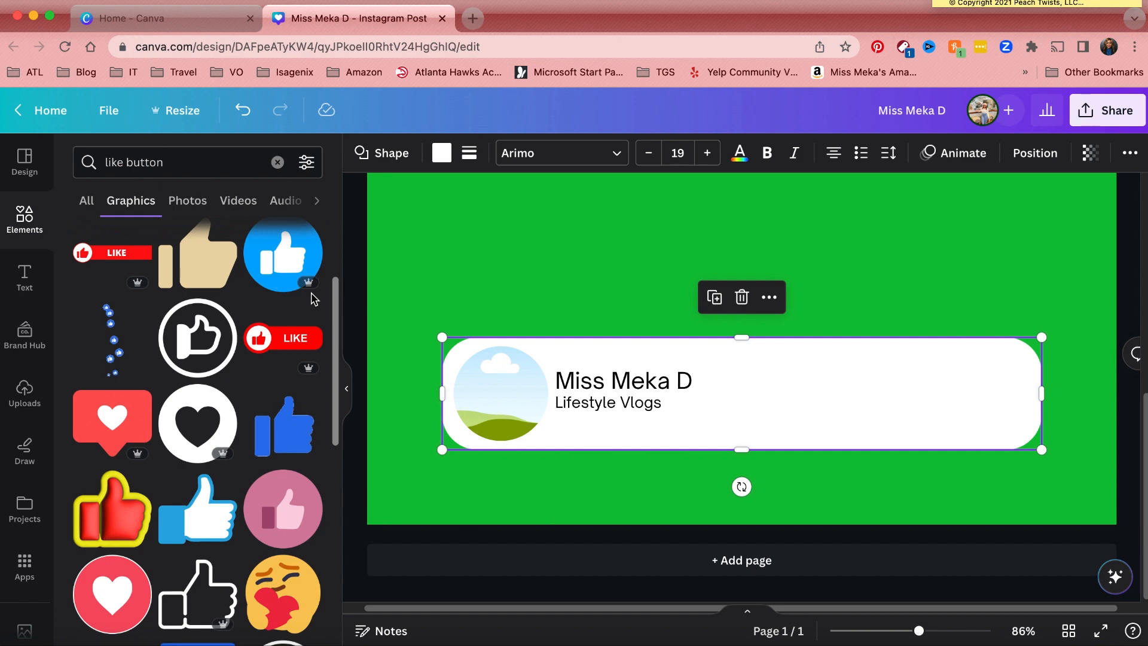
{"action": "scroll", "coordinate": [217, 512], "scroll_direction": "down", "scroll_amount": 6}
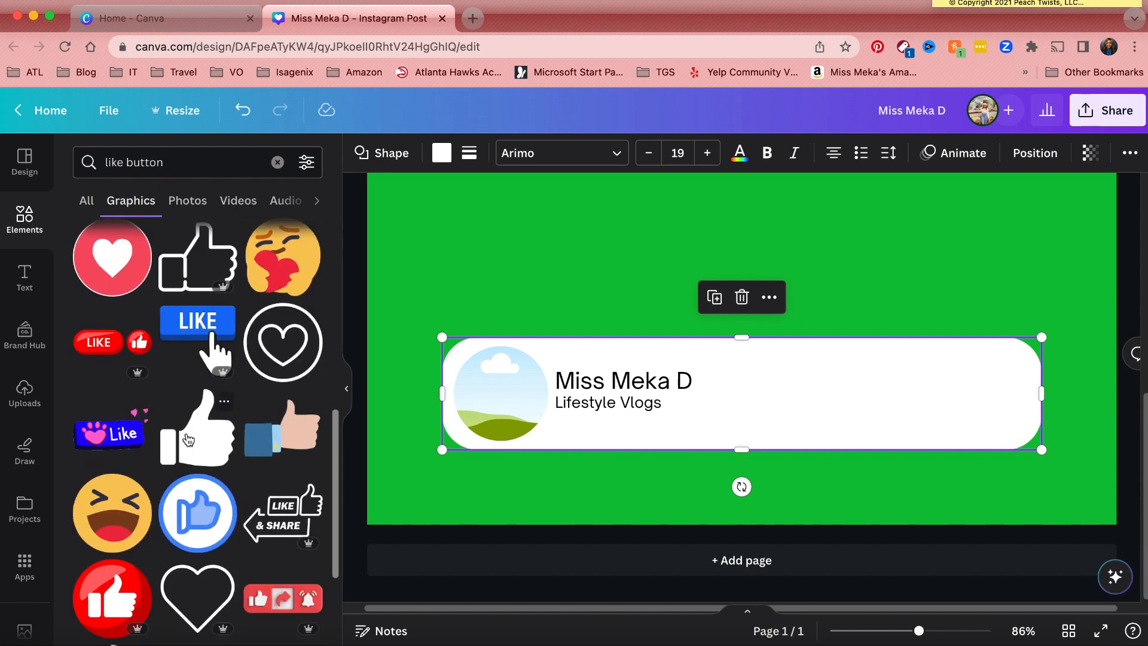
{"action": "left_click", "coordinate": [188, 439]}
- Shrink the thumbs-up graphic to icon size and place it on the white bar just right of the name text
{"action": "left_click_drag", "start_coordinate": [755, 226], "coordinate": [793, 417]}
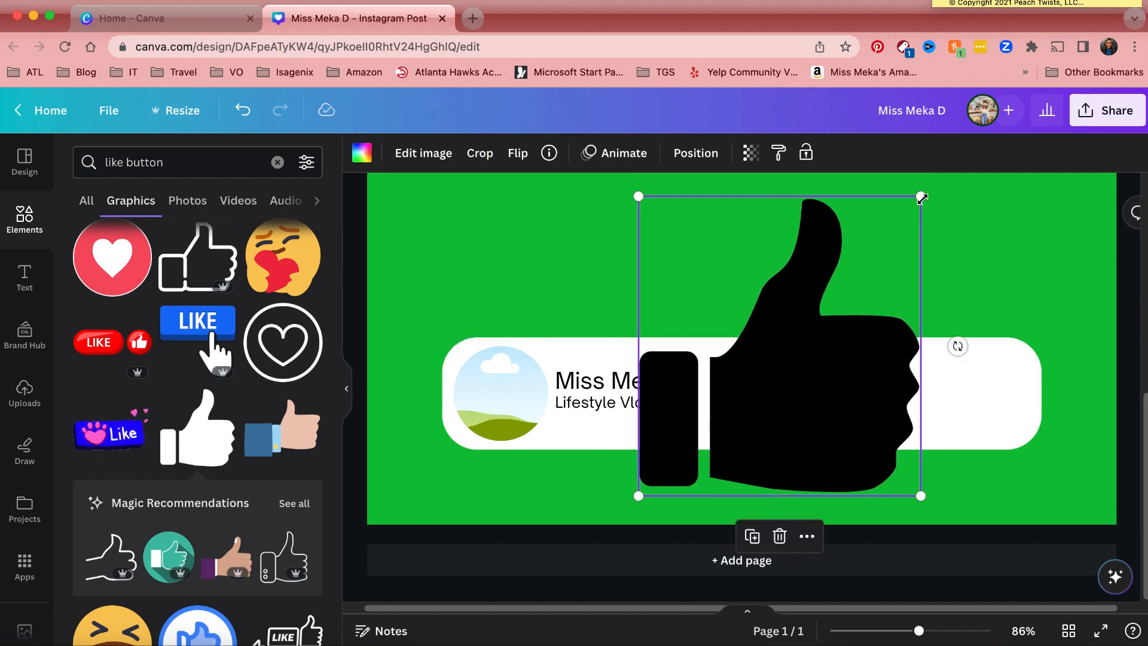
{"action": "left_click_drag", "start_coordinate": [922, 198], "coordinate": [762, 384]}
{"action": "left_click_drag", "start_coordinate": [723, 434], "coordinate": [747, 392]}
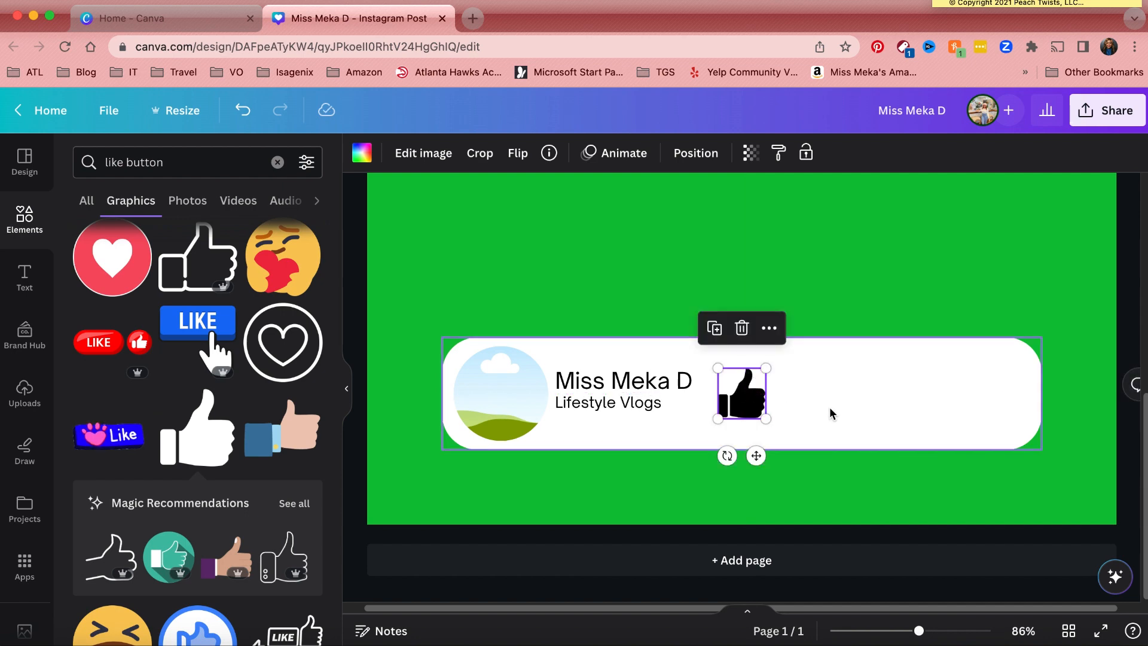
{"action": "left_click", "coordinate": [830, 410]}
- Search the graphics for "subscribe button"
{"action": "left_click", "coordinate": [125, 159]}
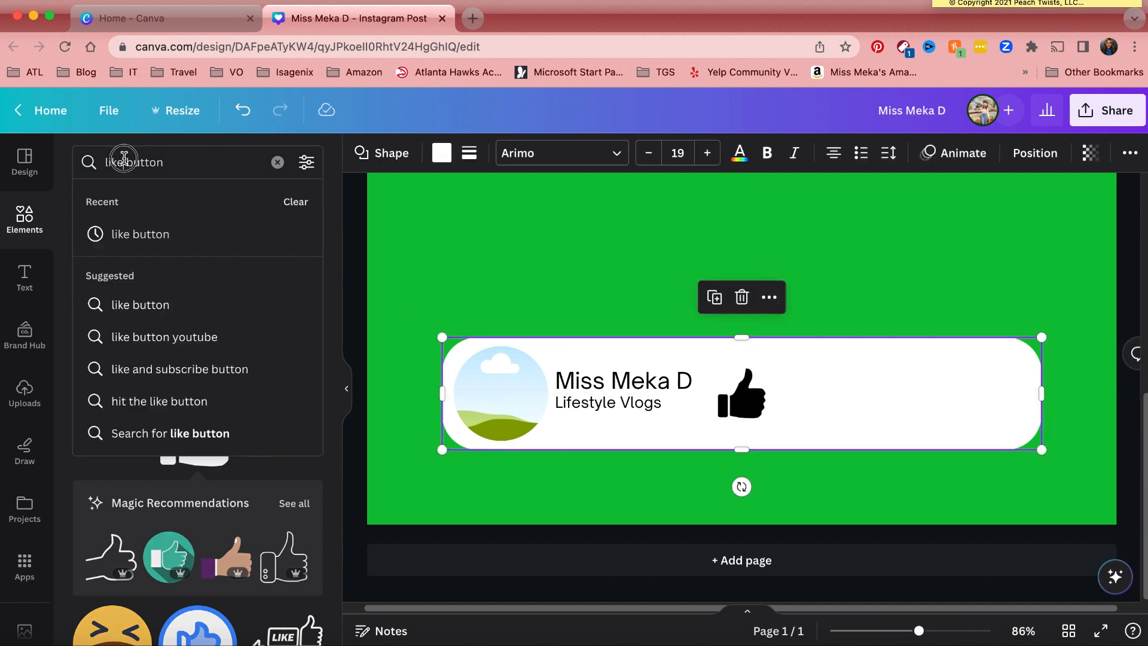
{"action": "left_click_drag", "start_coordinate": [123, 159], "coordinate": [101, 163]}
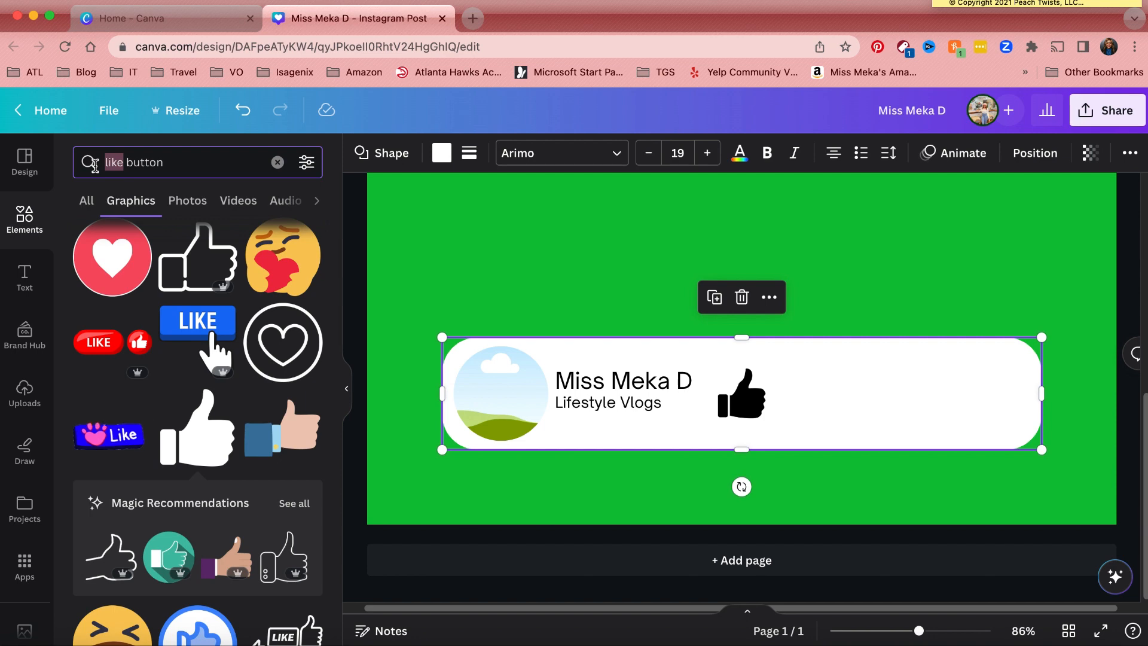
{"action": "type", "text": "su"}
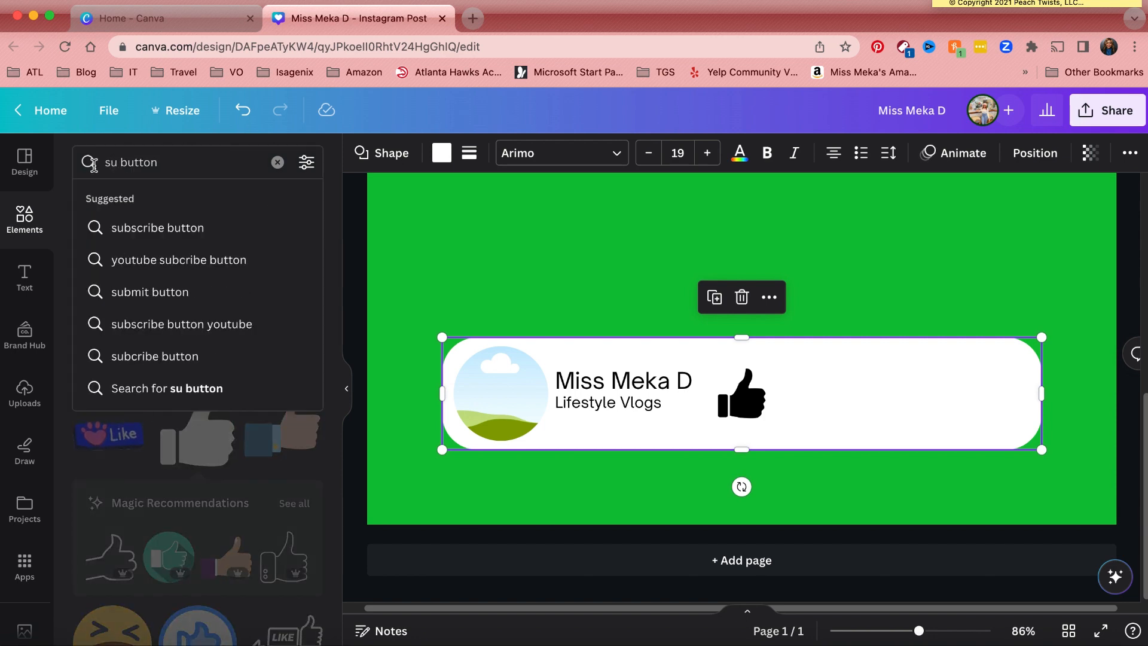
{"action": "left_click", "coordinate": [116, 227]}
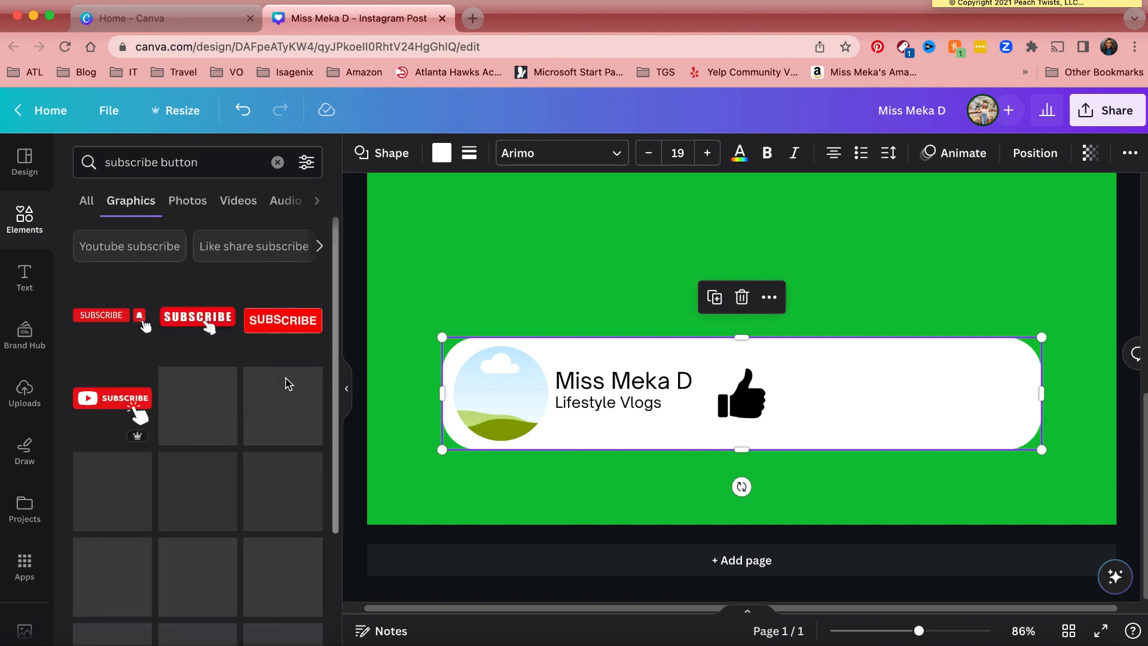
- Browse the subscribe graphics and add the plain red rounded SUBSCRIBE button with white lettering to the page
{"action": "scroll", "coordinate": [287, 383], "scroll_direction": "down", "scroll_amount": 10}
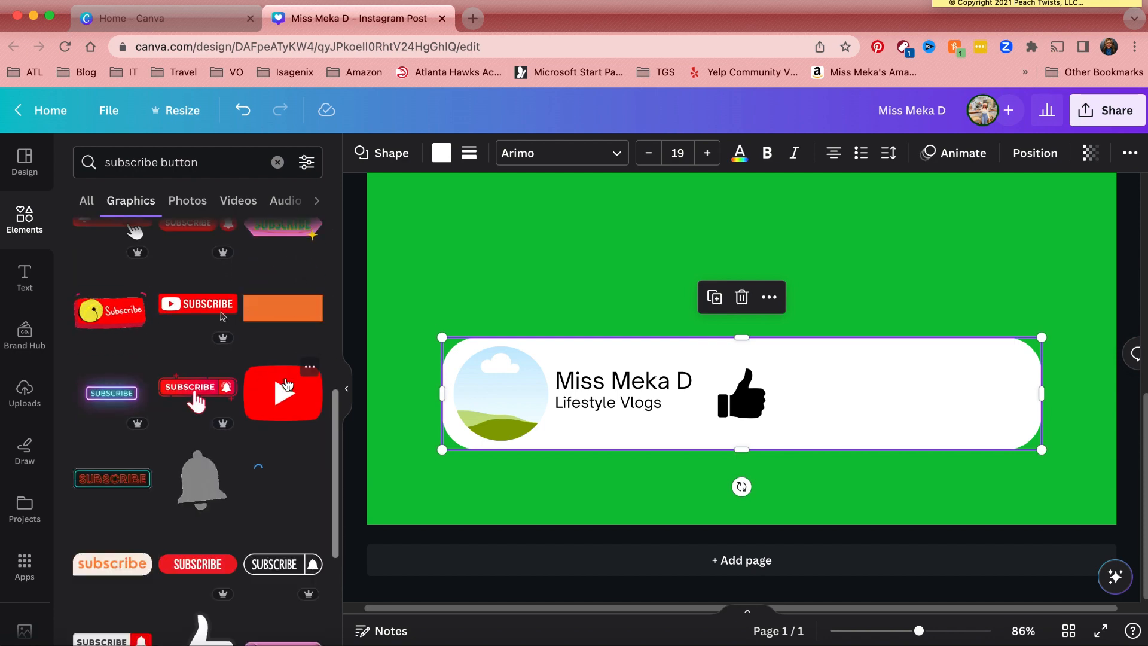
{"action": "scroll", "coordinate": [232, 417], "scroll_direction": "down", "scroll_amount": 2}
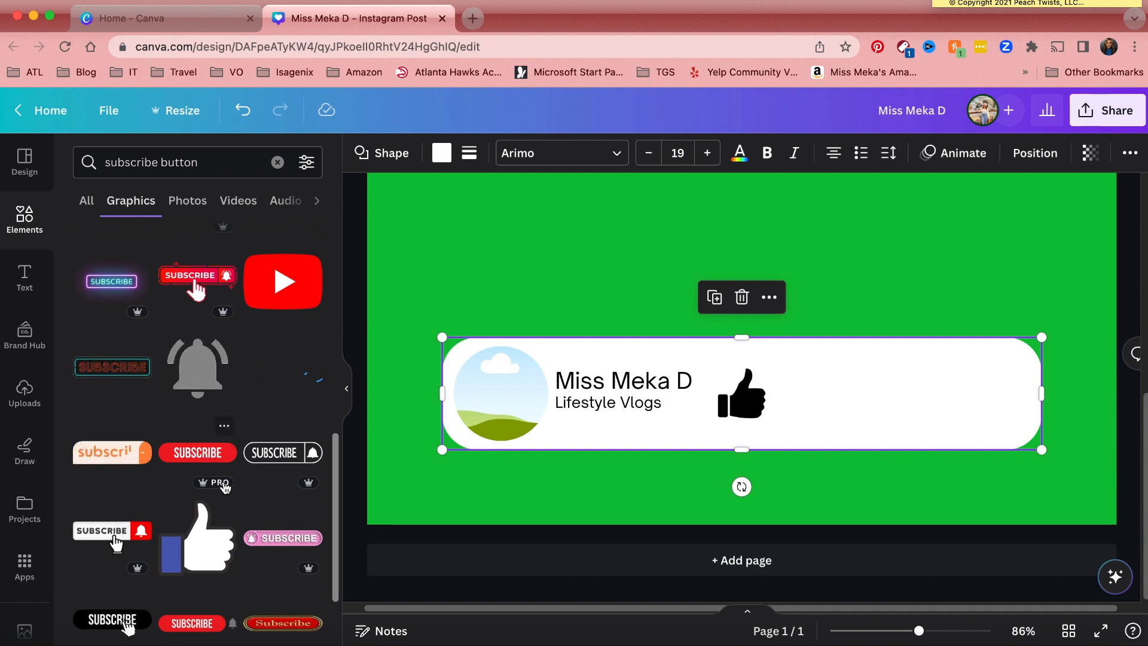
{"action": "scroll", "coordinate": [239, 436], "scroll_direction": "up", "scroll_amount": 5}
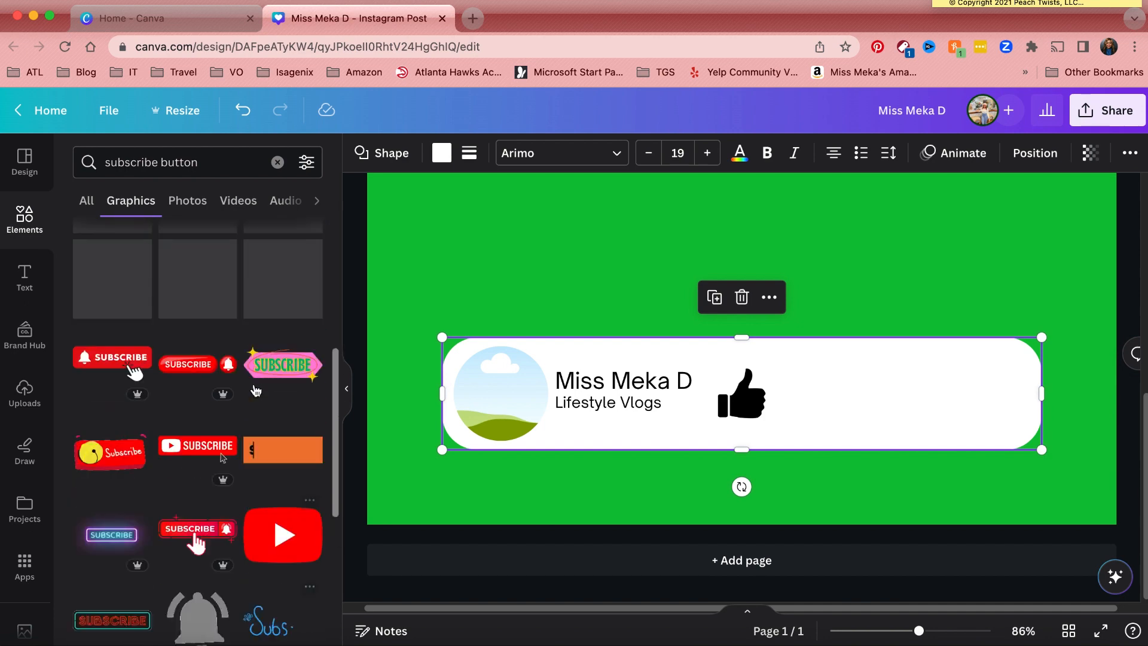
{"action": "scroll", "coordinate": [256, 390], "scroll_direction": "up", "scroll_amount": 4}
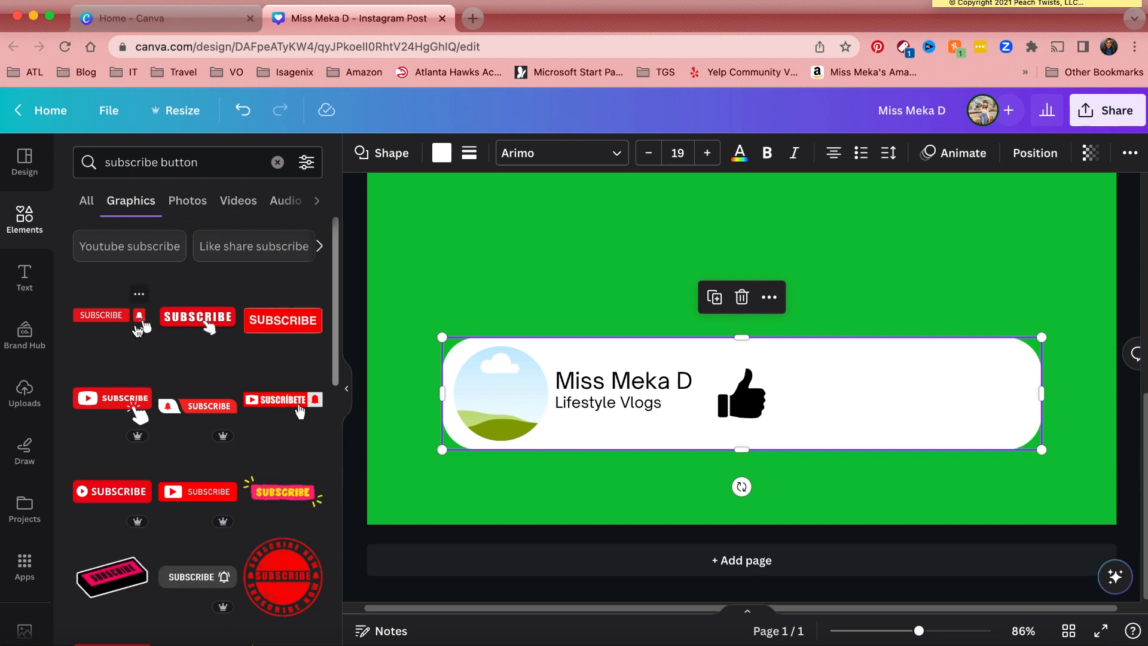
{"action": "scroll", "coordinate": [304, 355], "scroll_direction": "down", "scroll_amount": 1}
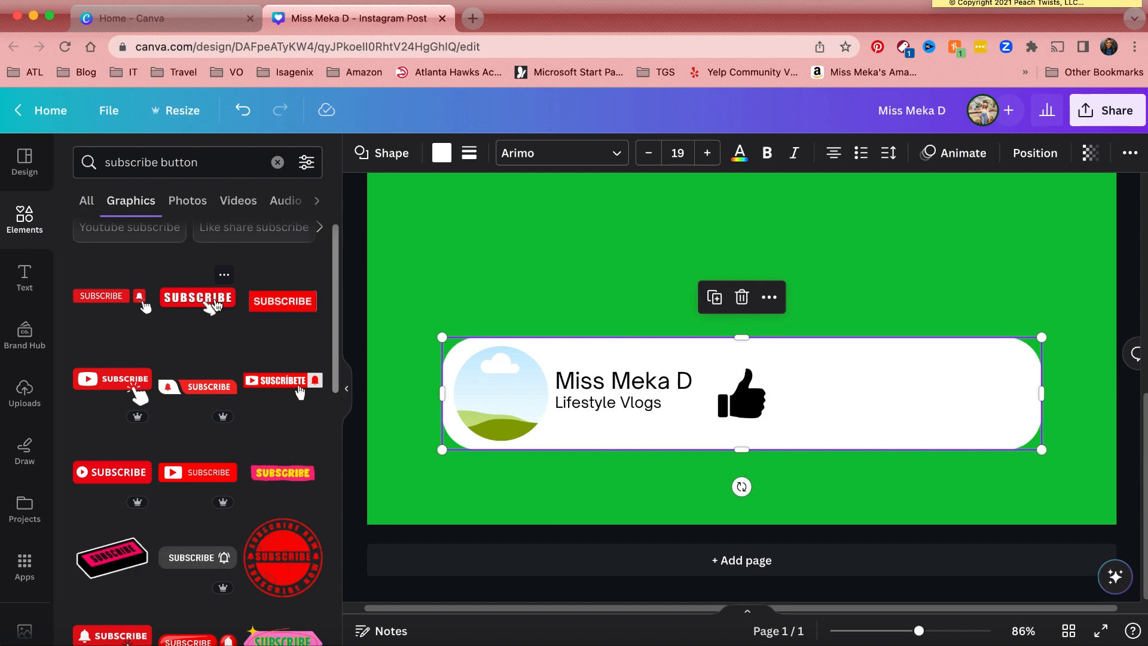
{"action": "scroll", "coordinate": [219, 316], "scroll_direction": "down", "scroll_amount": 5}
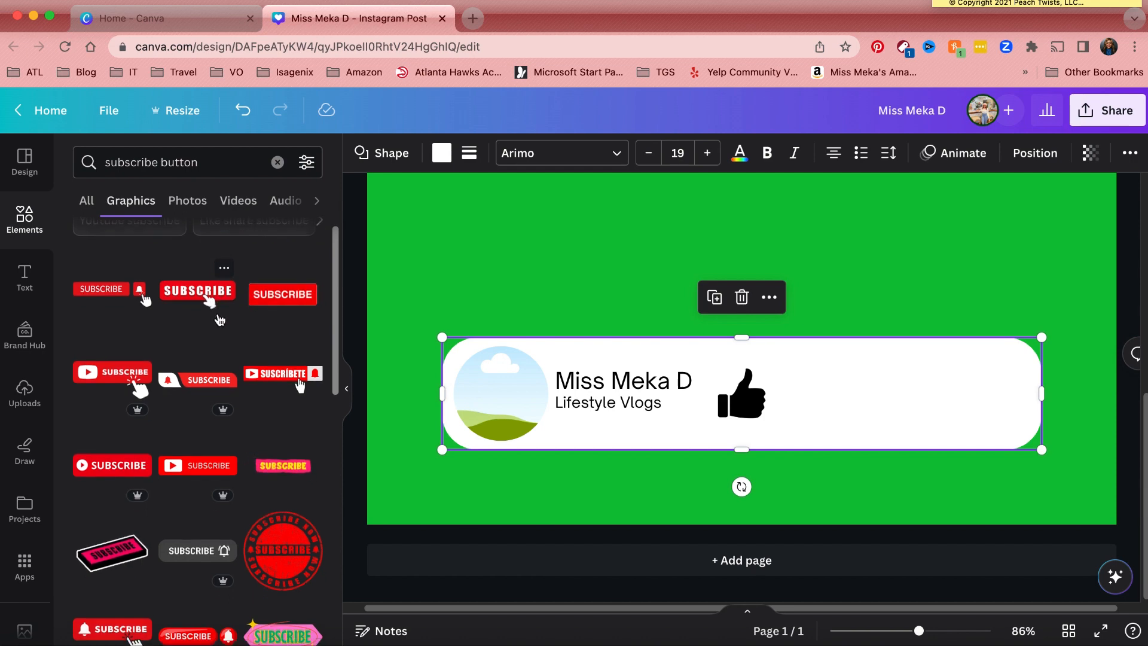
{"action": "scroll", "coordinate": [220, 321], "scroll_direction": "down", "scroll_amount": 5}
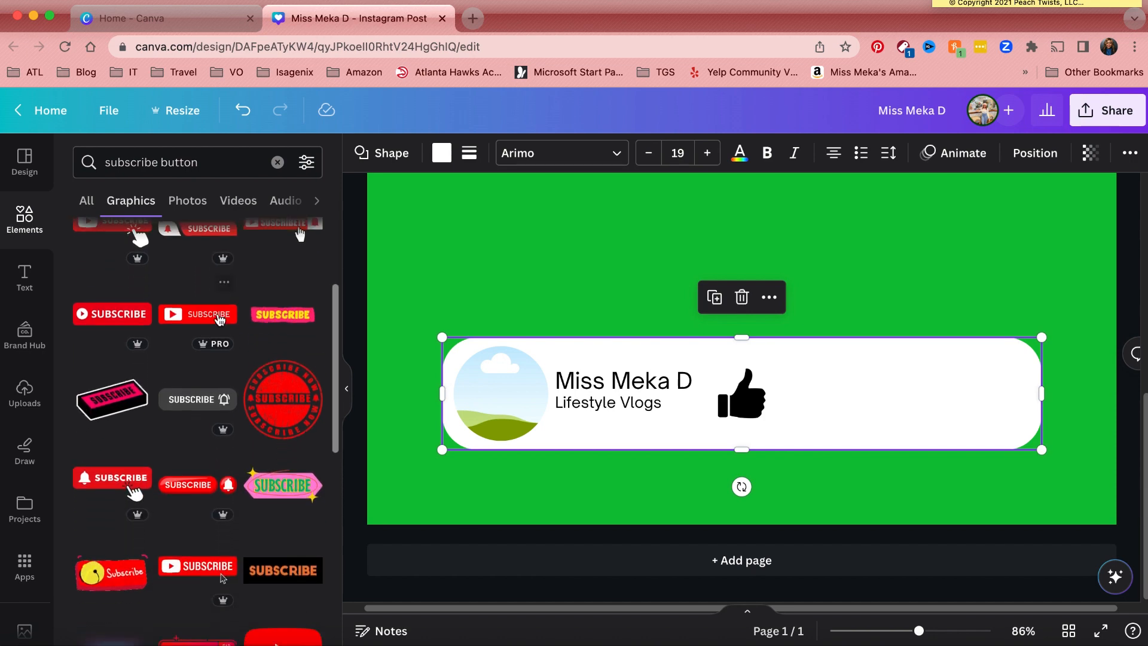
{"action": "scroll", "coordinate": [220, 322], "scroll_direction": "down", "scroll_amount": 4}
{"action": "scroll", "coordinate": [220, 321], "scroll_direction": "down", "scroll_amount": 8}
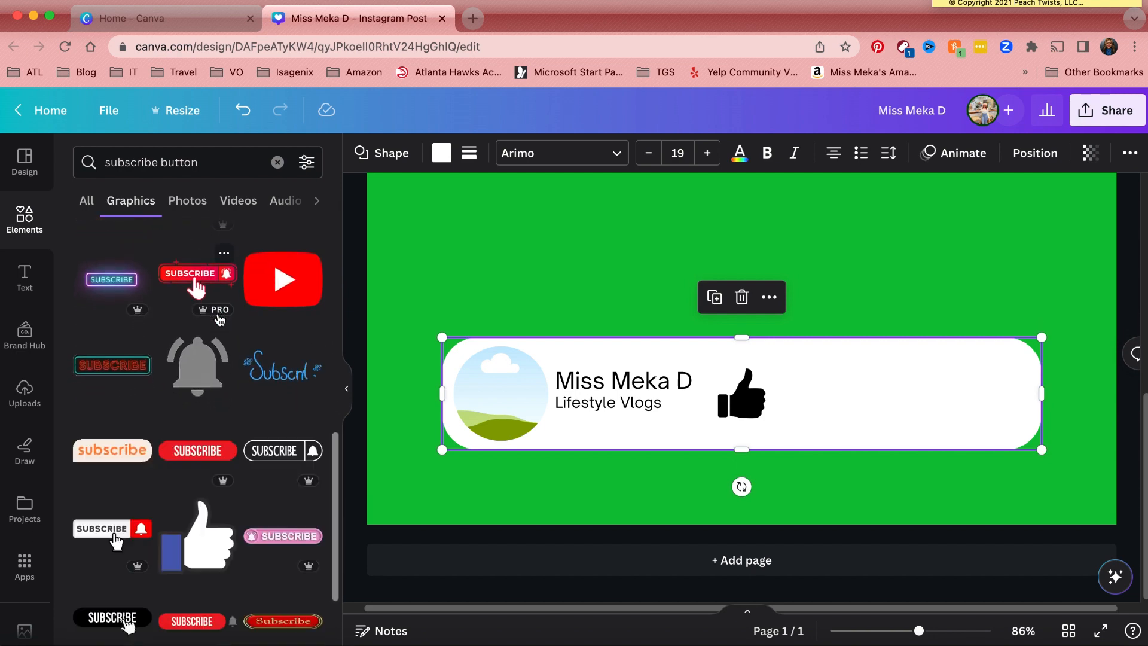
{"action": "scroll", "coordinate": [219, 320], "scroll_direction": "down", "scroll_amount": 2}
{"action": "scroll", "coordinate": [219, 321], "scroll_direction": "down", "scroll_amount": 2}
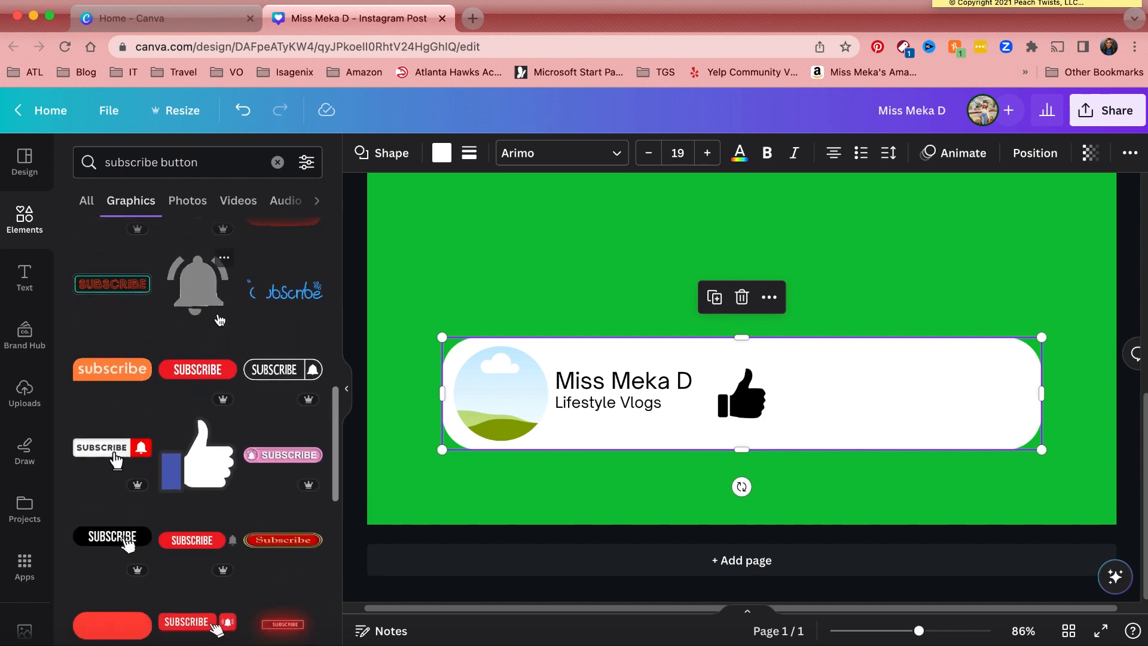
{"action": "scroll", "coordinate": [220, 321], "scroll_direction": "down", "scroll_amount": 3}
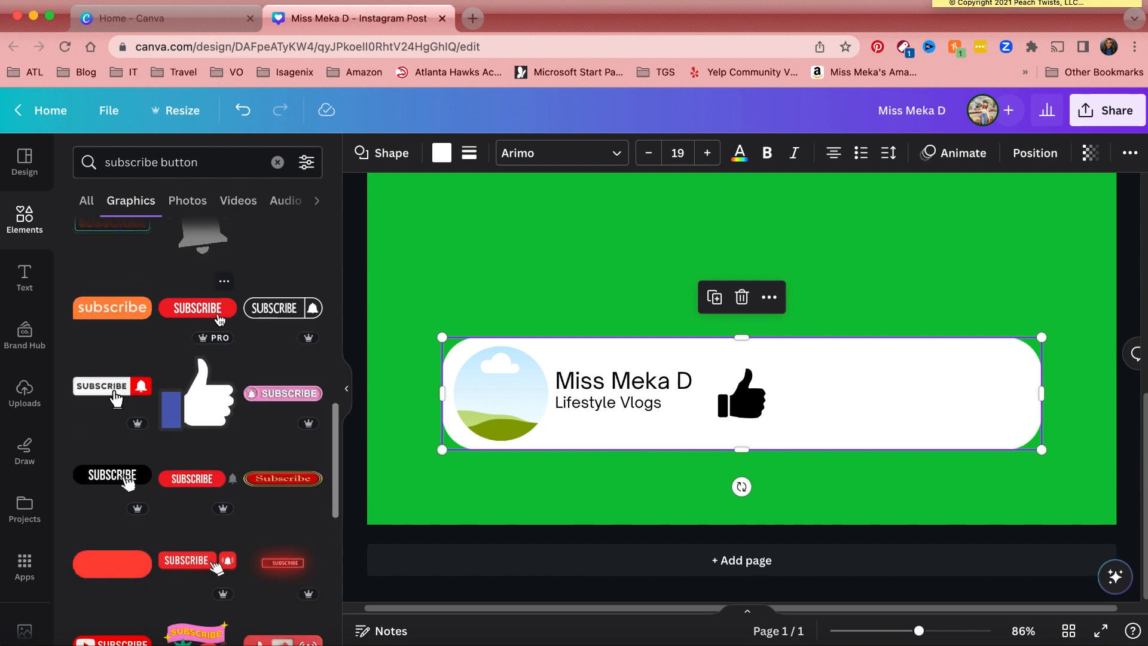
{"action": "scroll", "coordinate": [220, 320], "scroll_direction": "down", "scroll_amount": 7}
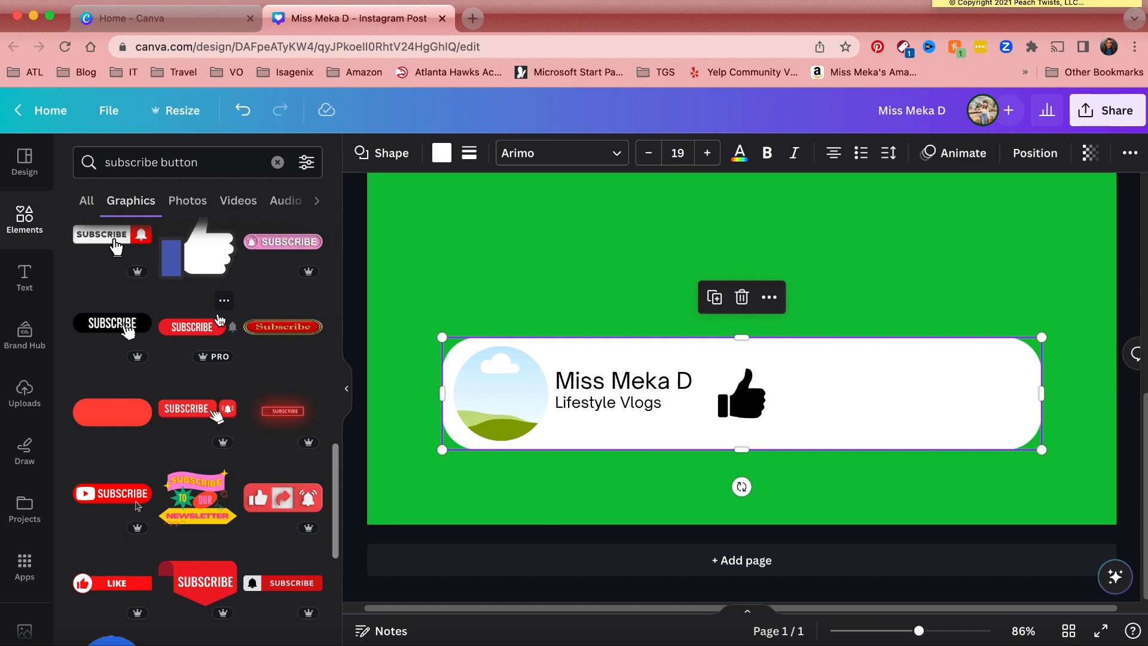
{"action": "scroll", "coordinate": [220, 319], "scroll_direction": "down", "scroll_amount": 5}
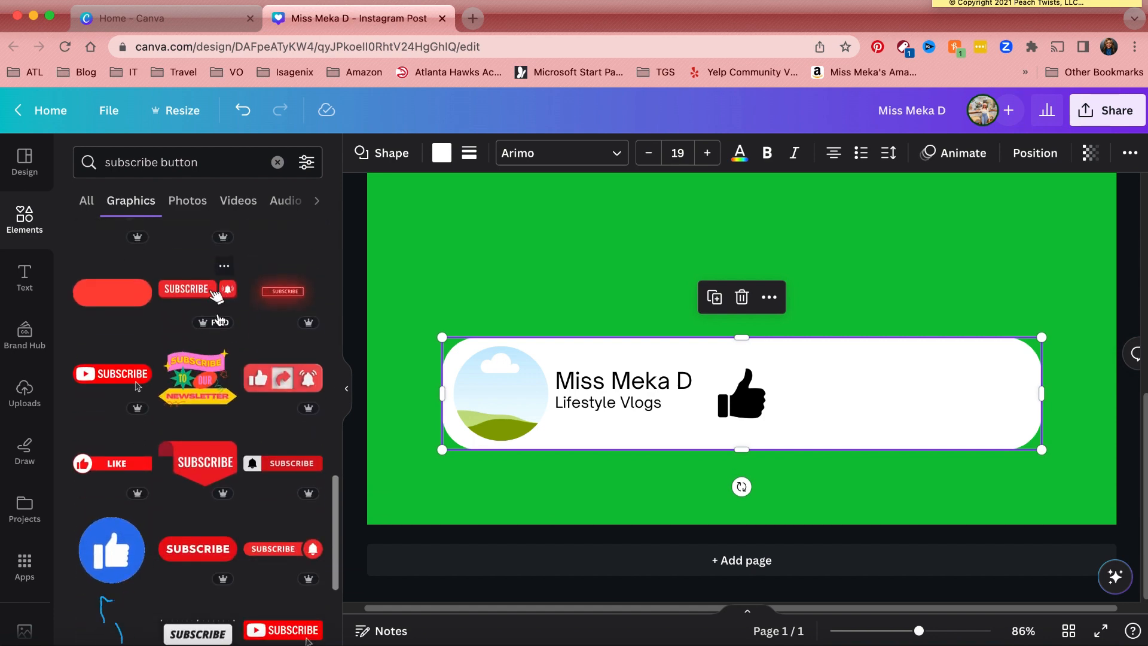
{"action": "scroll", "coordinate": [219, 320], "scroll_direction": "up", "scroll_amount": 10}
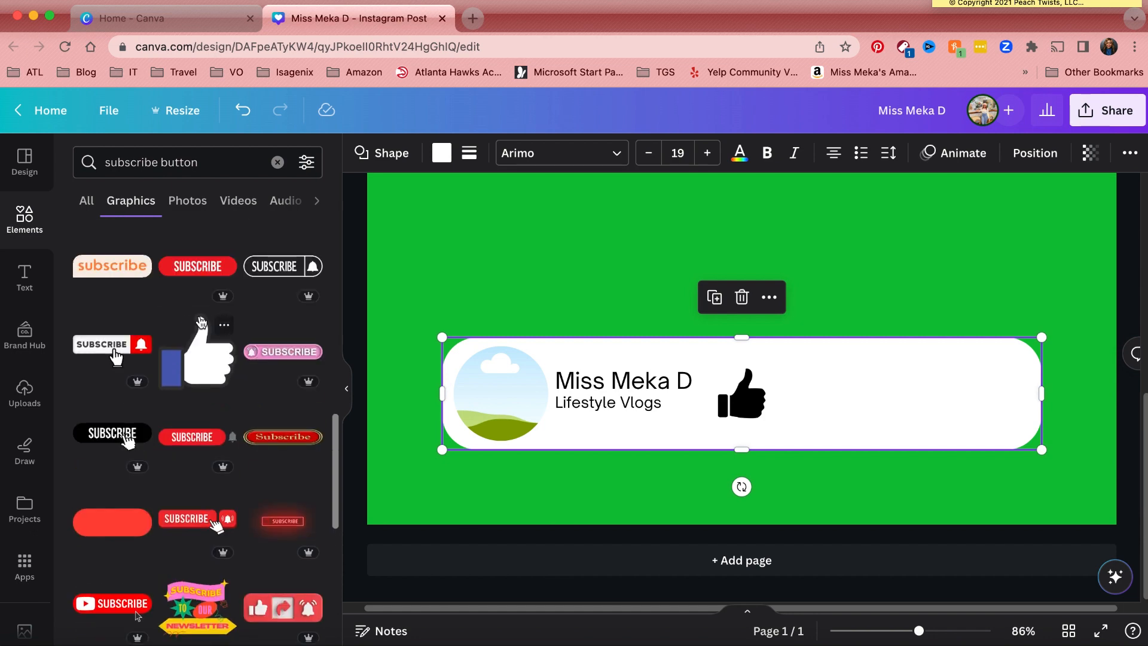
{"action": "scroll", "coordinate": [188, 323], "scroll_direction": "up", "scroll_amount": 6}
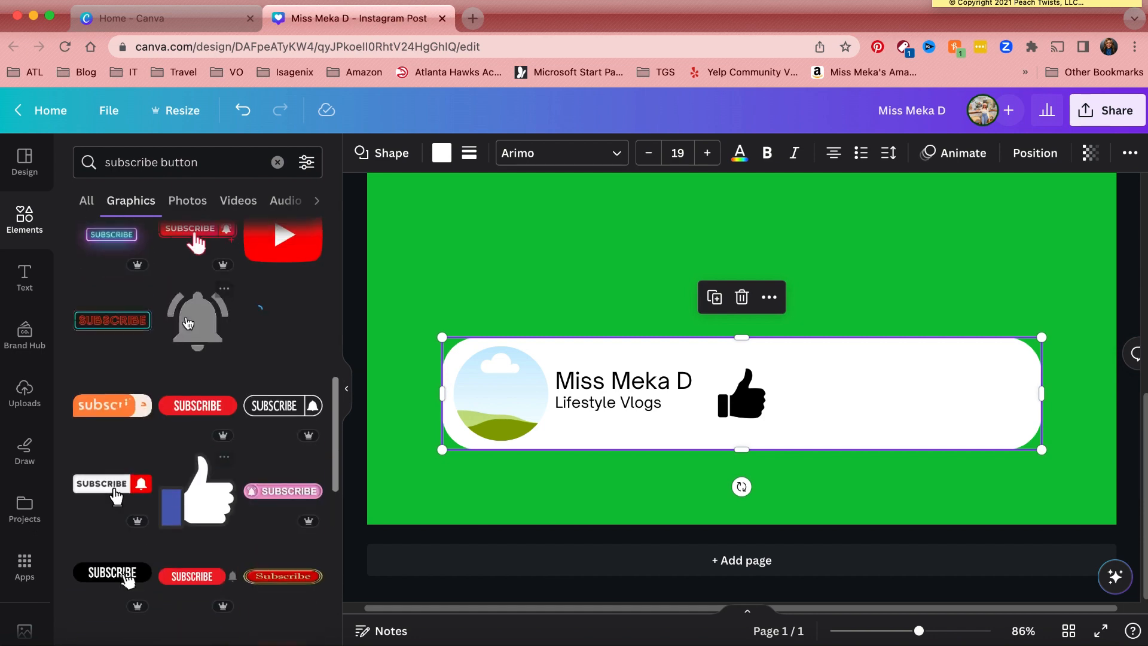
{"action": "left_click", "coordinate": [206, 412]}
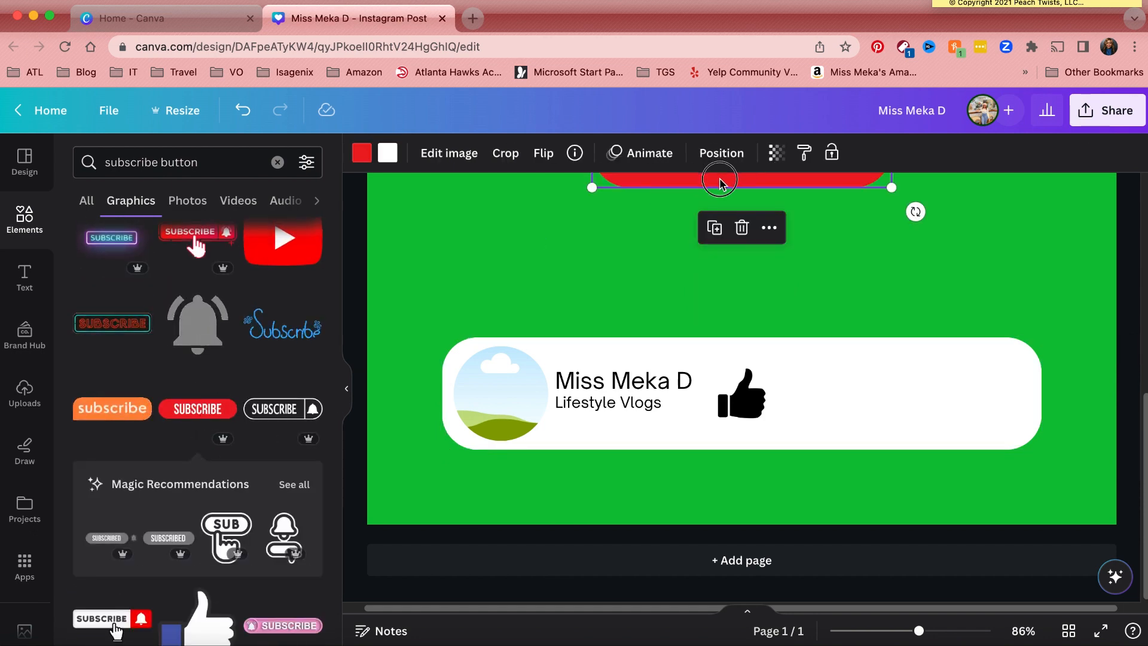
- Shrink the red SUBSCRIBE button and place it on the white bar just right of the thumbs-up icon
{"action": "left_click_drag", "start_coordinate": [719, 179], "coordinate": [778, 285]}
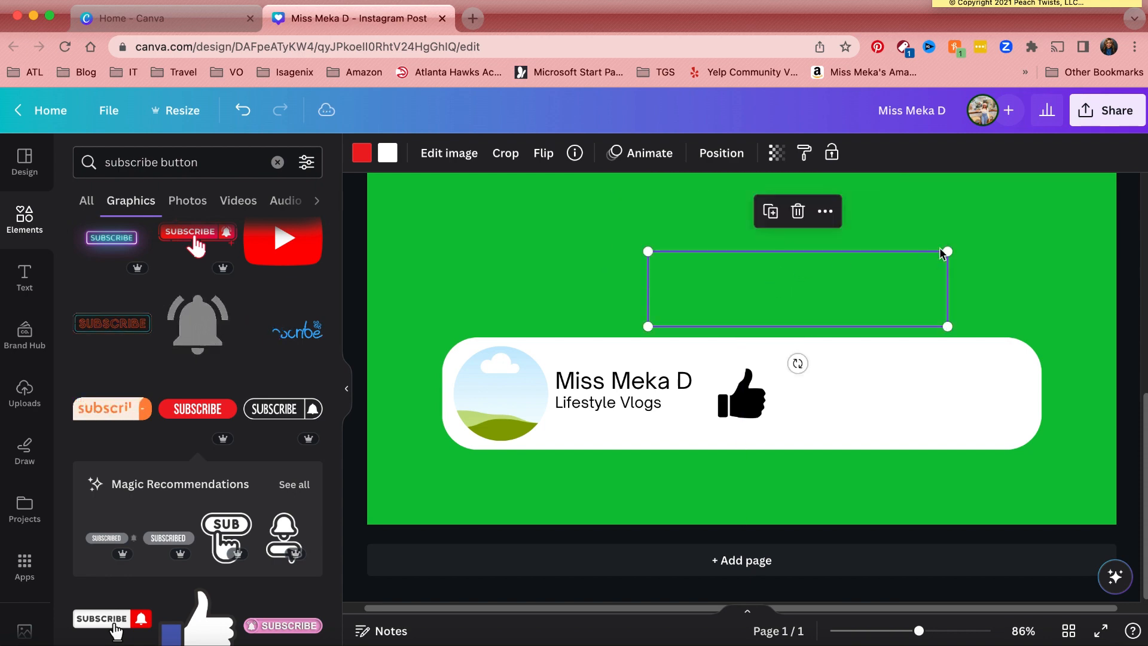
{"action": "left_click_drag", "start_coordinate": [947, 252], "coordinate": [863, 399]}
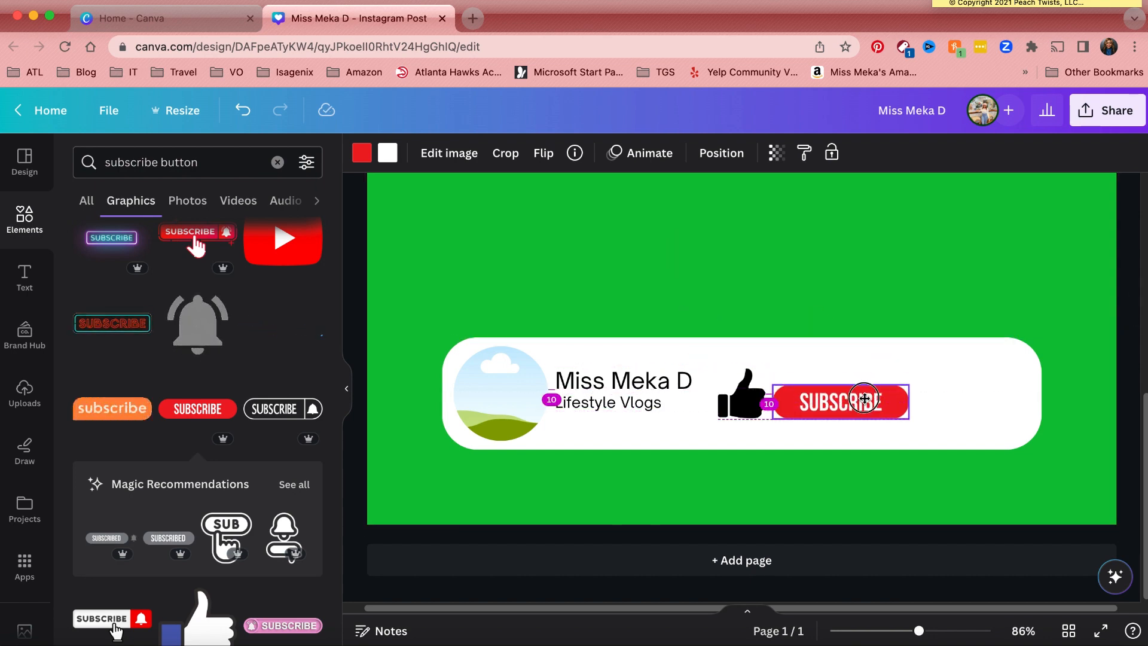
{"action": "left_click_drag", "start_coordinate": [864, 399], "coordinate": [864, 399]}
{"action": "left_click", "coordinate": [856, 250]}
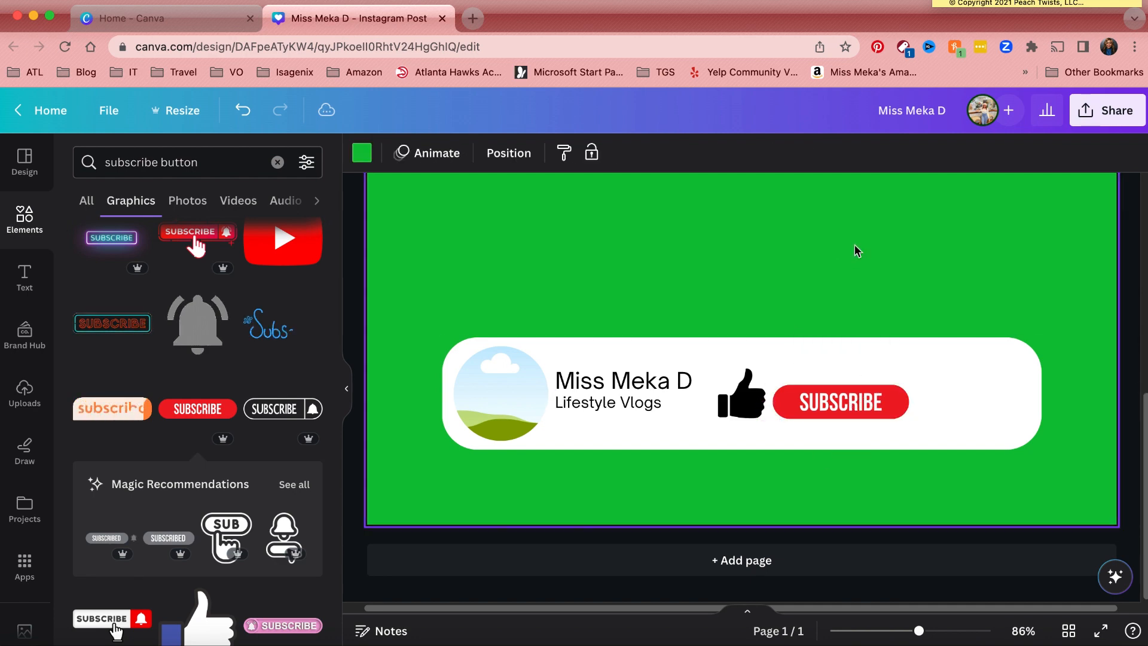
- Search the graphics for "like button"
{"action": "left_click", "coordinate": [152, 164]}
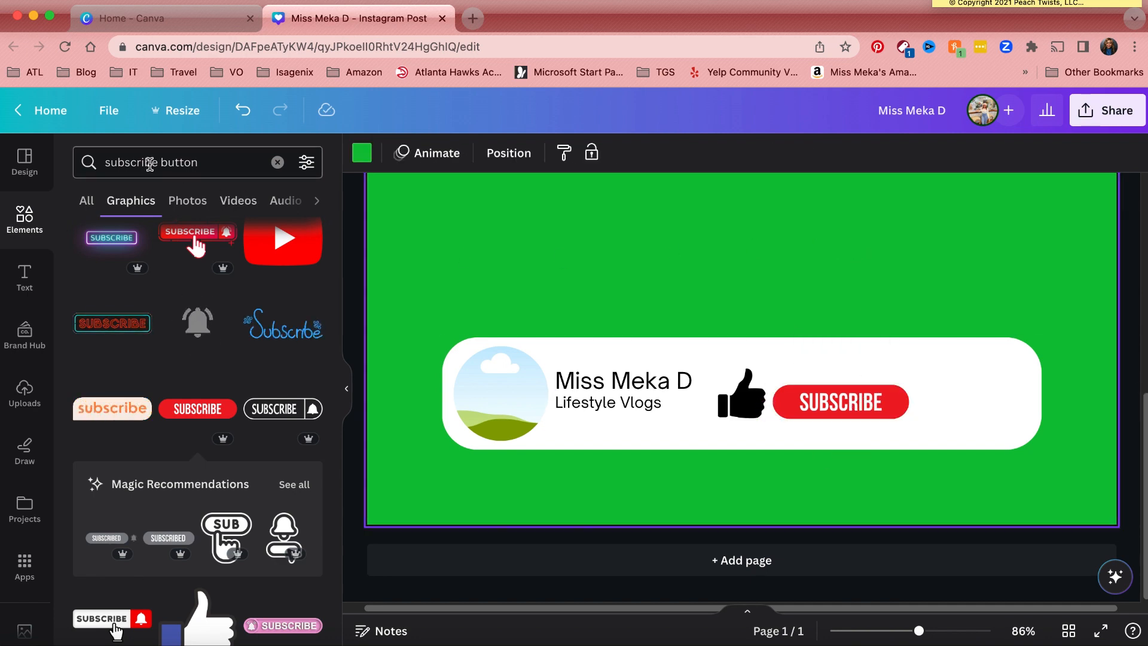
{"action": "left_click_drag", "start_coordinate": [157, 164], "coordinate": [89, 167]}
{"action": "type", "text": "like"}
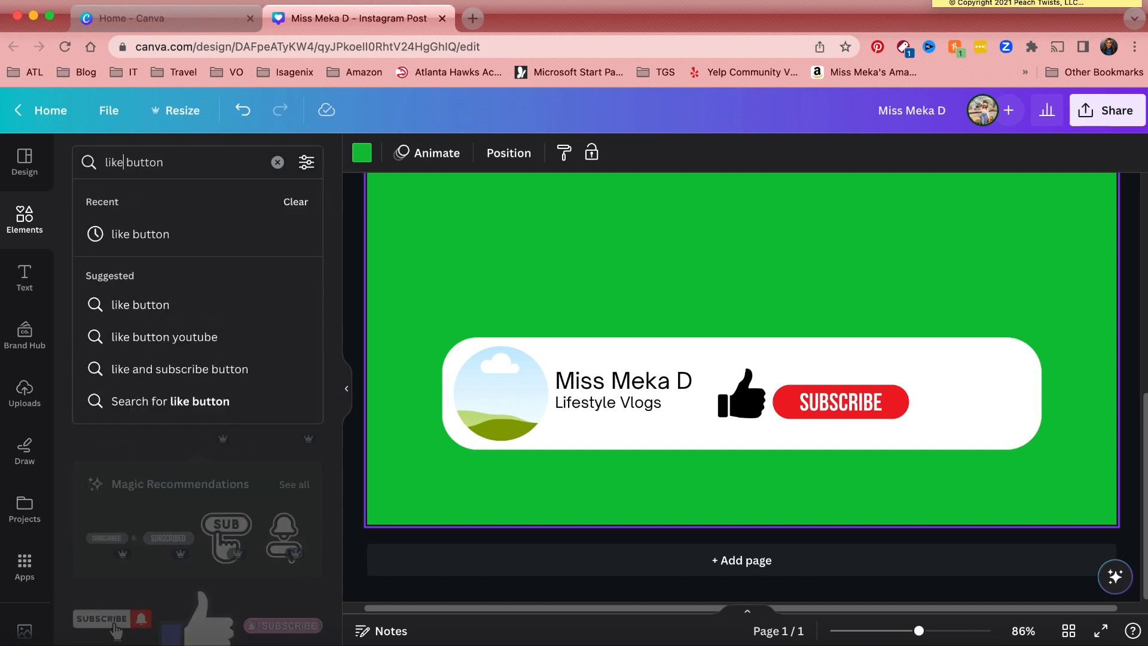
{"action": "left_click", "coordinate": [120, 233]}
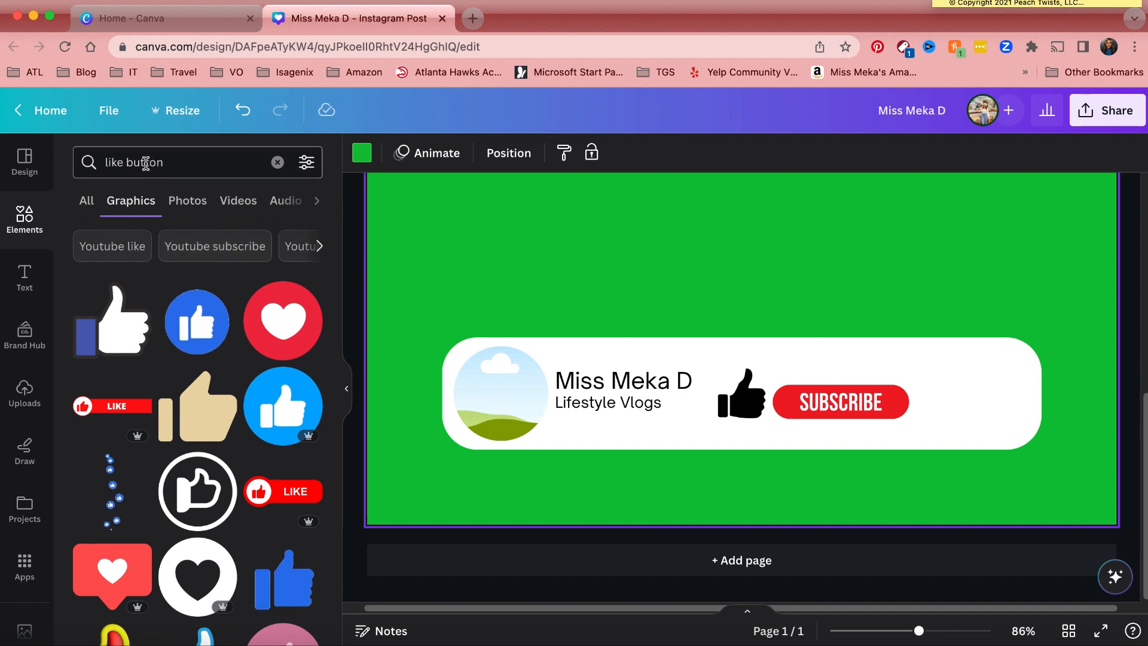
- Search the graphics for "bell button" and add the solid ringing bell with double sound waves to the page
{"action": "left_click_drag", "start_coordinate": [123, 161], "coordinate": [95, 164]}
{"action": "type", "text": "bell"}
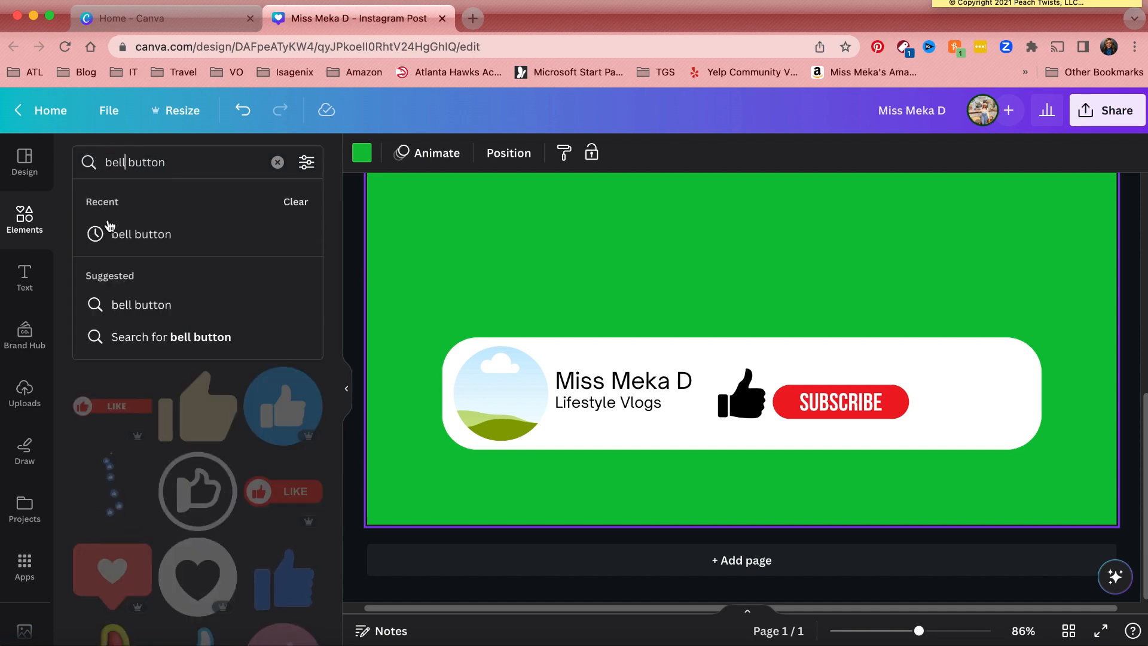
{"action": "left_click", "coordinate": [111, 234]}
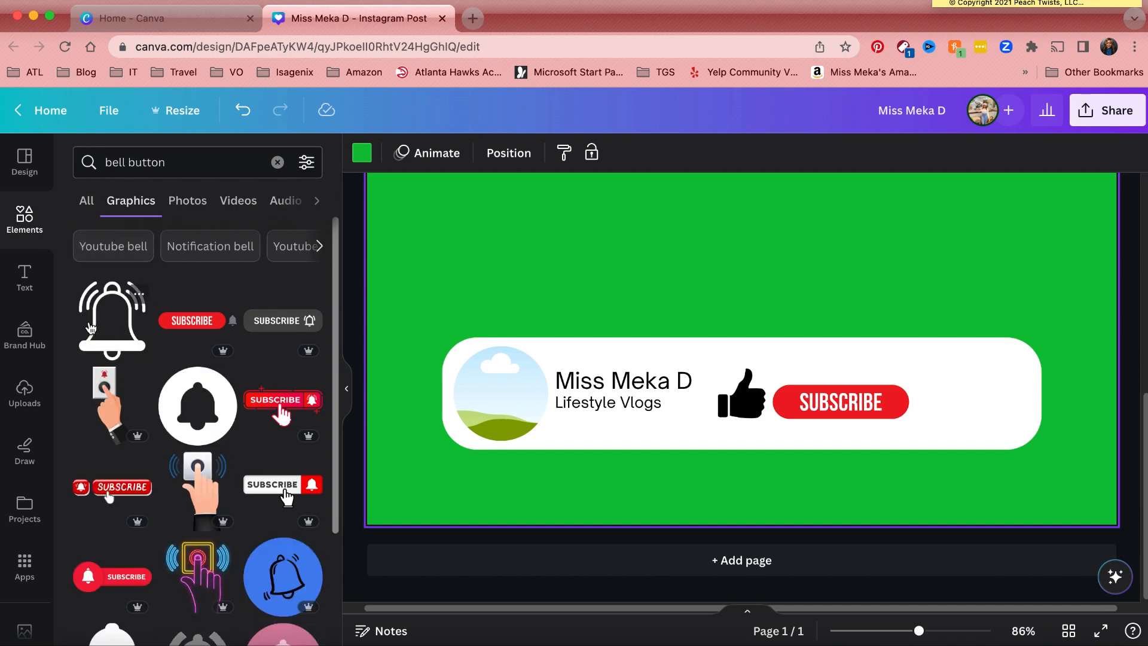
{"action": "scroll", "coordinate": [225, 381], "scroll_direction": "down", "scroll_amount": 5}
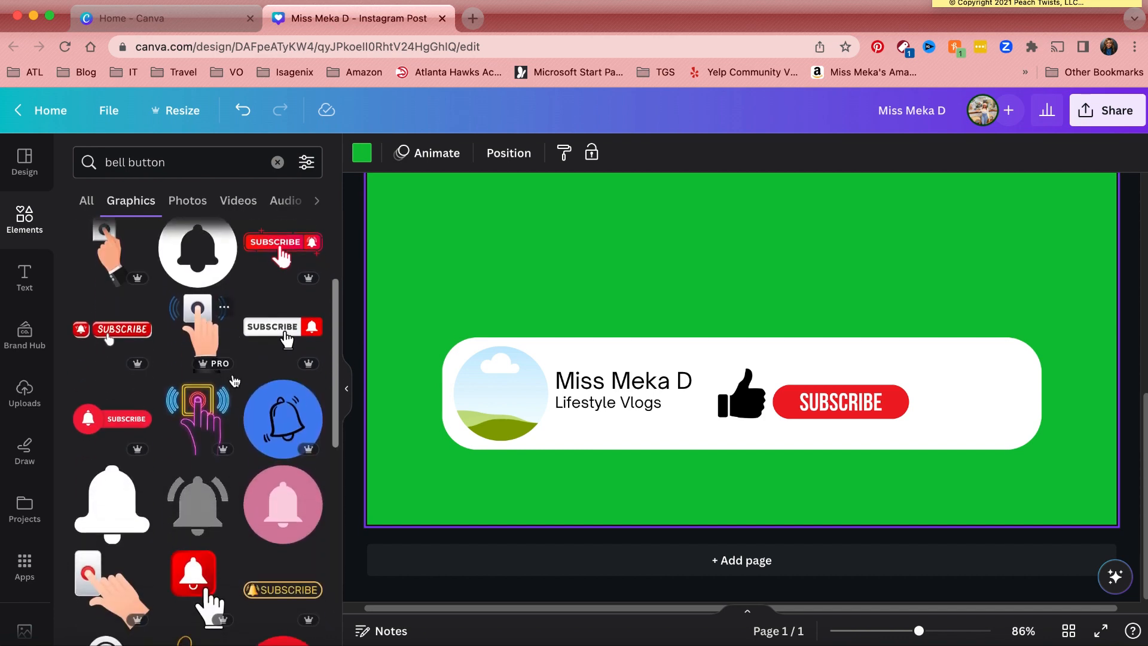
{"action": "scroll", "coordinate": [234, 381], "scroll_direction": "down", "scroll_amount": 3}
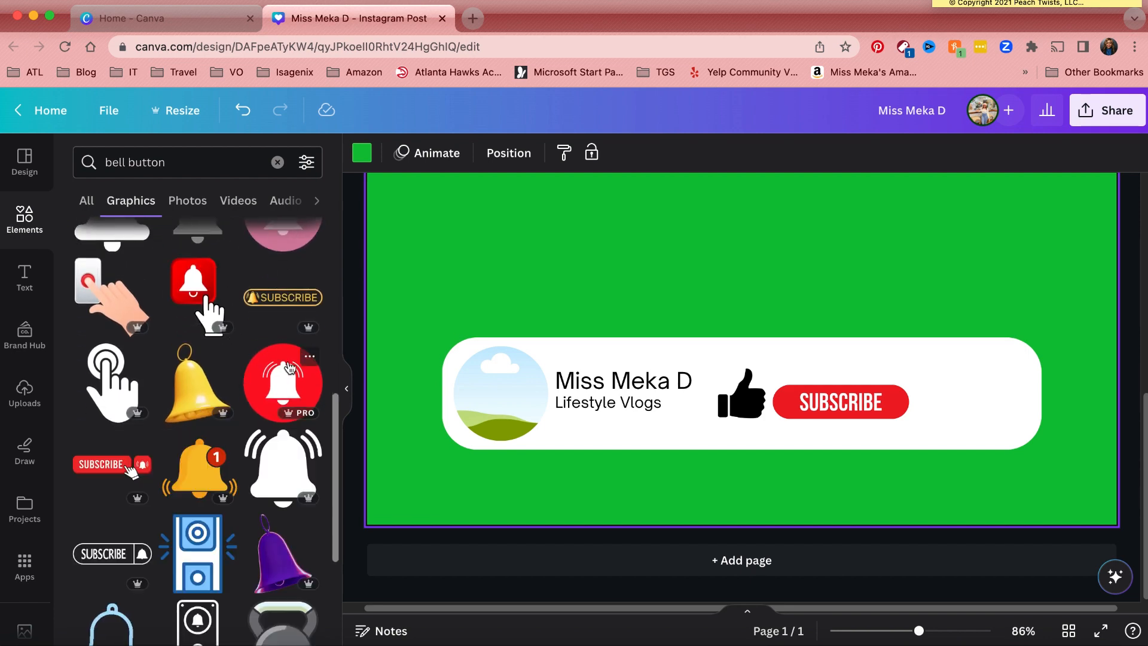
{"action": "scroll", "coordinate": [295, 366], "scroll_direction": "down", "scroll_amount": 1}
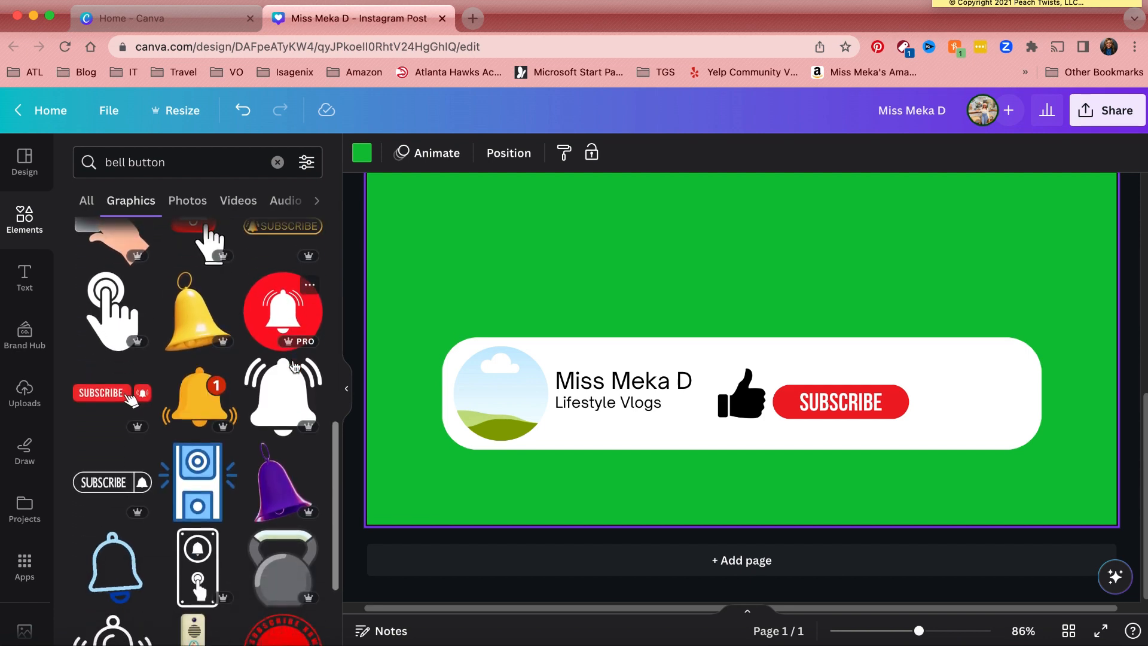
{"action": "left_click", "coordinate": [288, 397]}
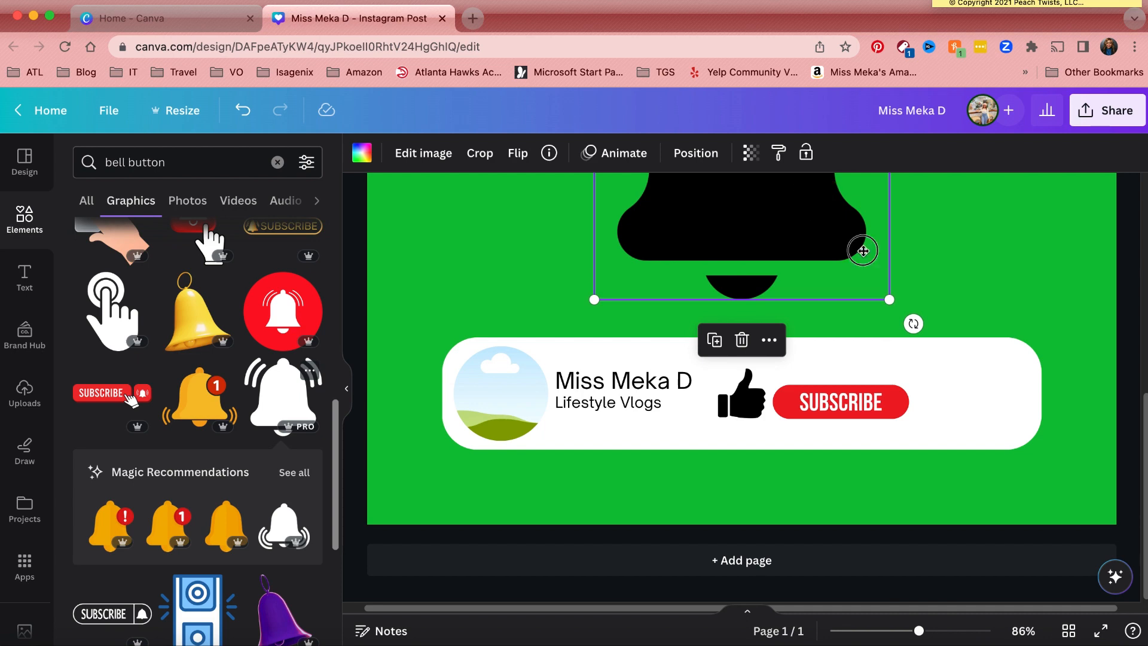
- Shrink the bell graphic to icon size and place it on the white bar just right of the SUBSCRIBE button
{"action": "left_click_drag", "start_coordinate": [863, 251], "coordinate": [929, 300]}
{"action": "left_click_drag", "start_coordinate": [962, 349], "coordinate": [968, 362]}
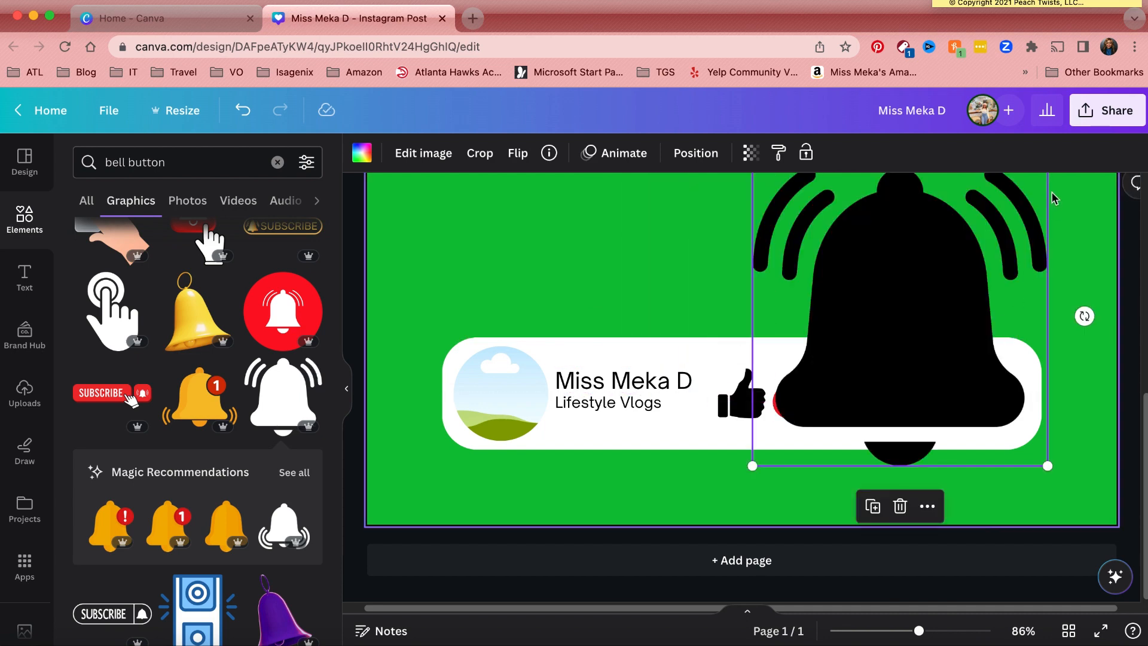
{"action": "scroll", "coordinate": [1051, 197], "scroll_direction": "up", "scroll_amount": 4}
{"action": "scroll", "coordinate": [1071, 293], "scroll_direction": "down", "scroll_amount": 3}
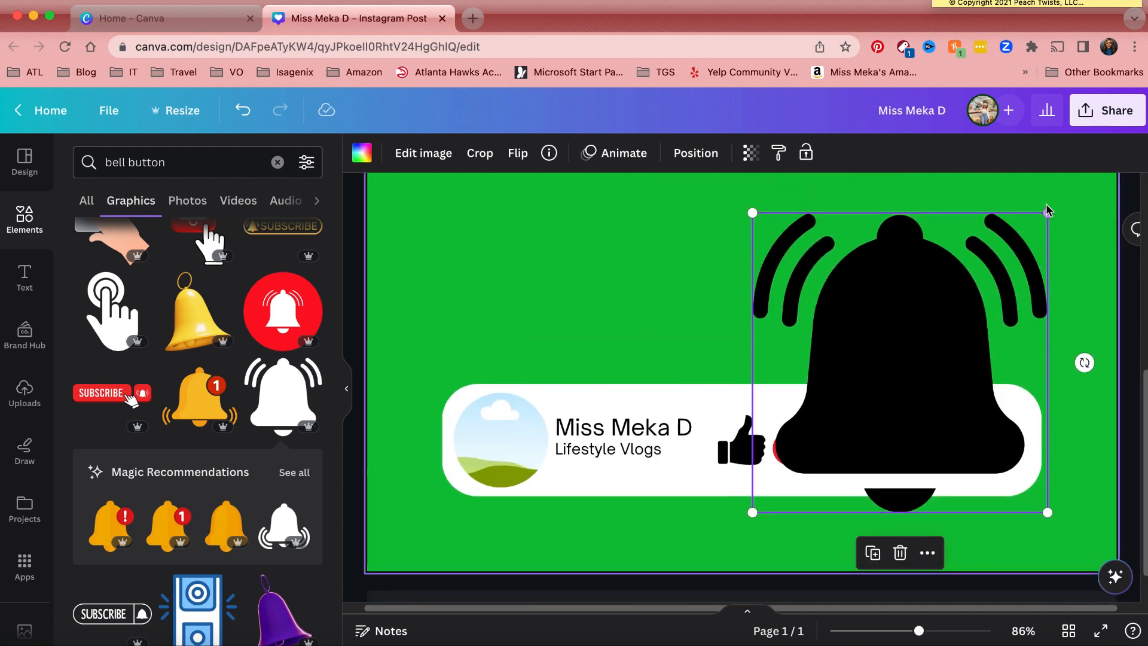
{"action": "left_click_drag", "start_coordinate": [1047, 210], "coordinate": [951, 438]}
{"action": "left_click_drag", "start_coordinate": [1012, 367], "coordinate": [980, 424]}
{"action": "left_click", "coordinate": [1019, 307]}
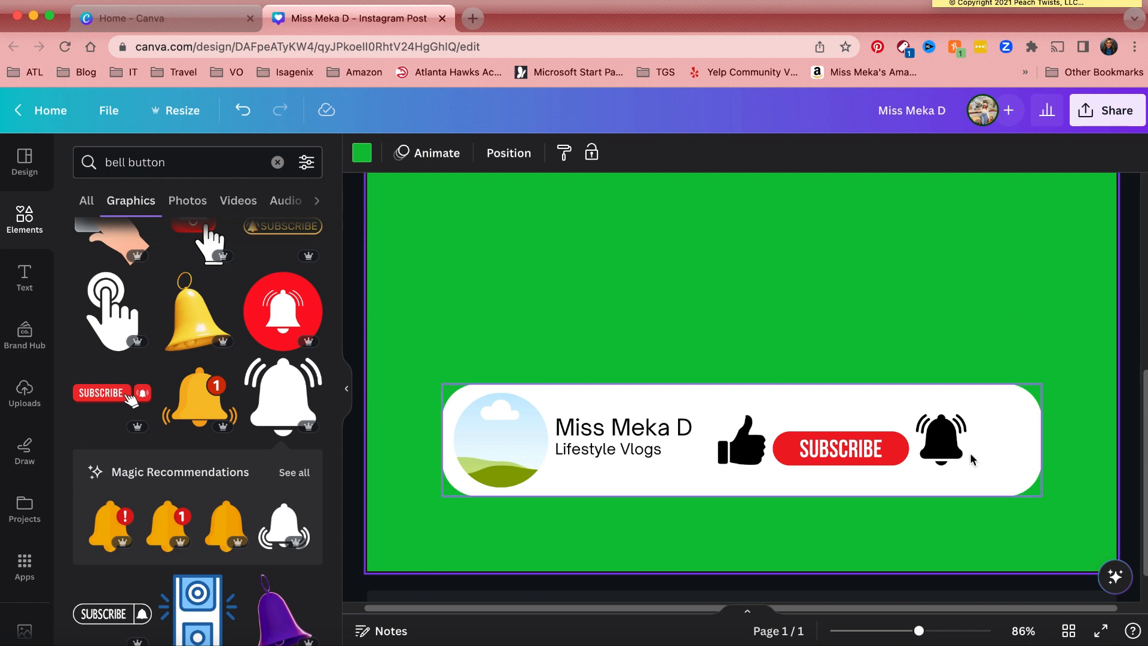
- Group the thumbs-up, SUBSCRIBE button and bell, and shift the group slightly left towards the name text
{"action": "left_click", "coordinate": [940, 448]}
{"action": "left_click", "coordinate": [885, 457], "text": "shift"}
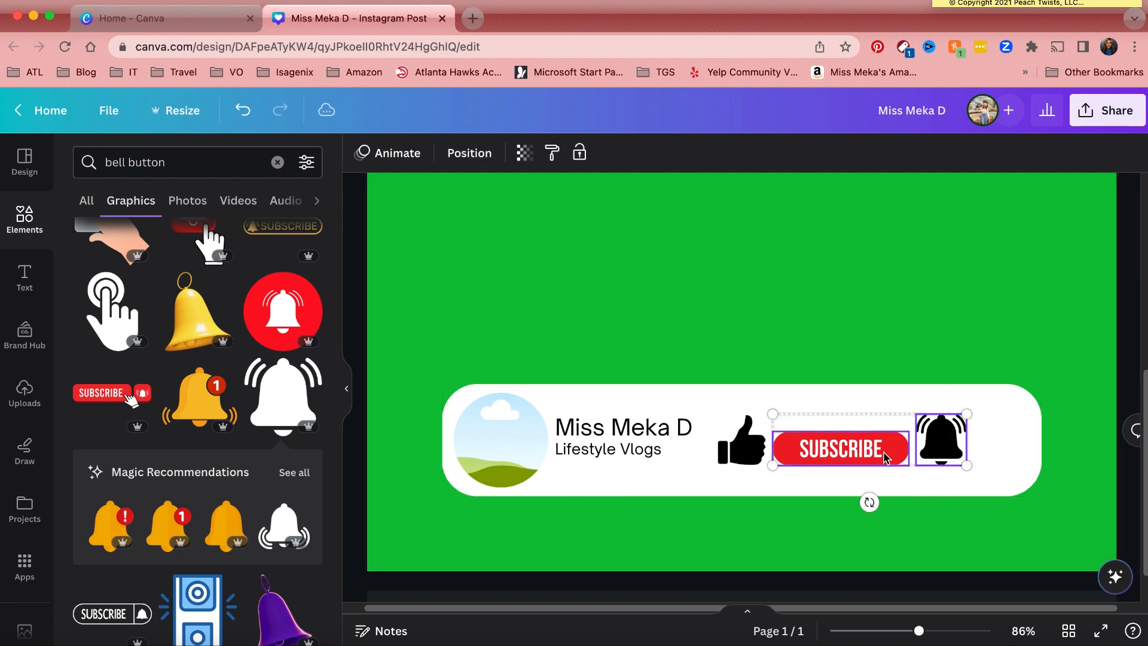
{"action": "left_click", "coordinate": [756, 449], "text": "shift"}
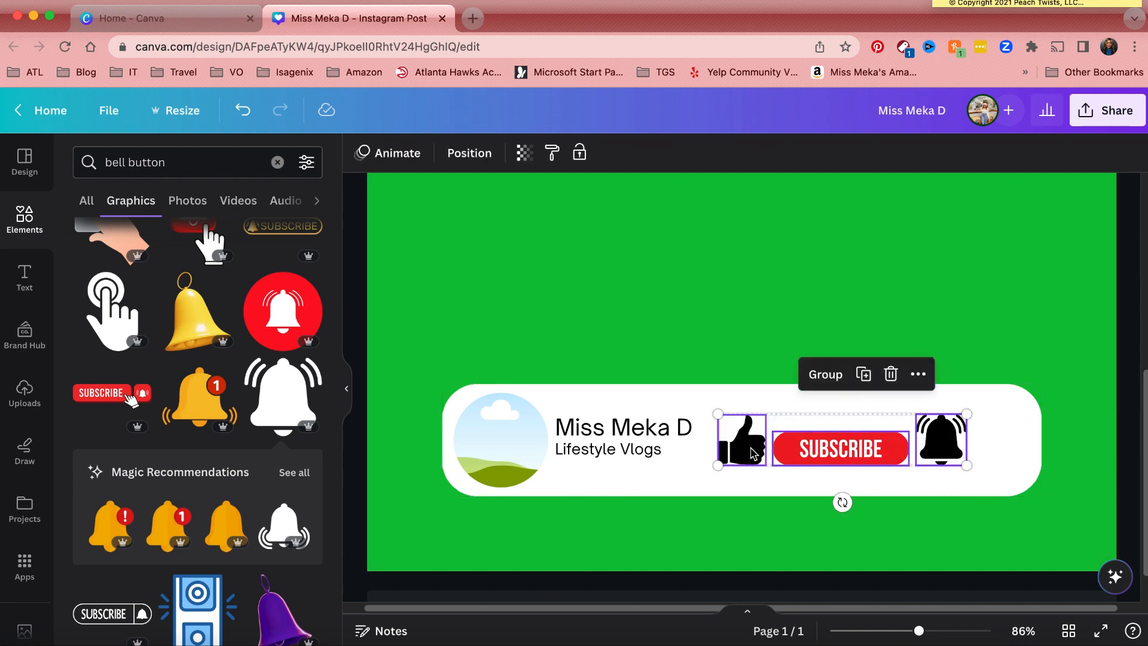
{"action": "left_click", "coordinate": [801, 375]}
{"action": "left_click_drag", "start_coordinate": [842, 448], "coordinate": [832, 447]}
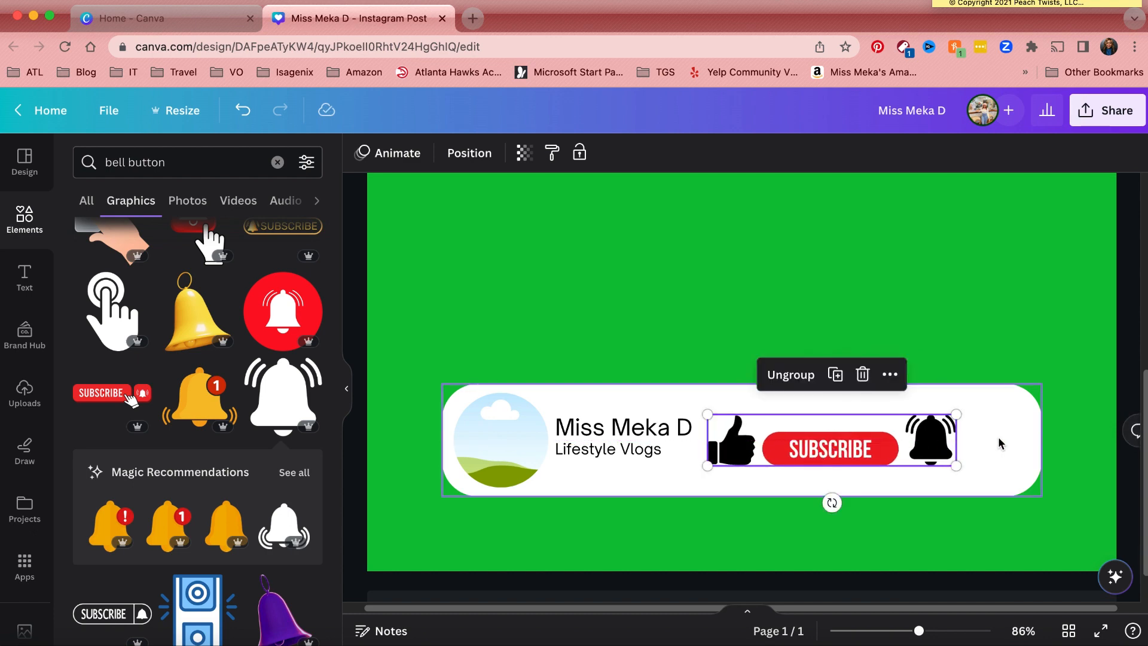
- Shorten the white bar from its right end so that it finishes just past the bell icon
{"action": "left_click", "coordinate": [1037, 442]}
{"action": "left_click_drag", "start_coordinate": [1031, 445], "coordinate": [972, 449]}
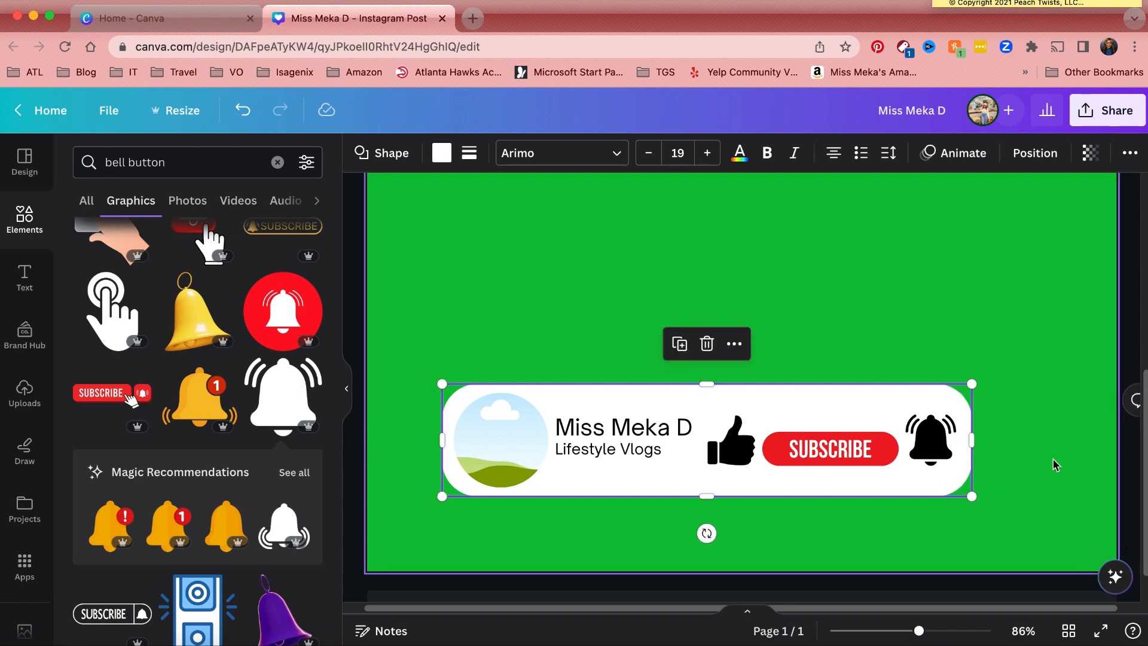
{"action": "left_click", "coordinate": [1034, 468]}
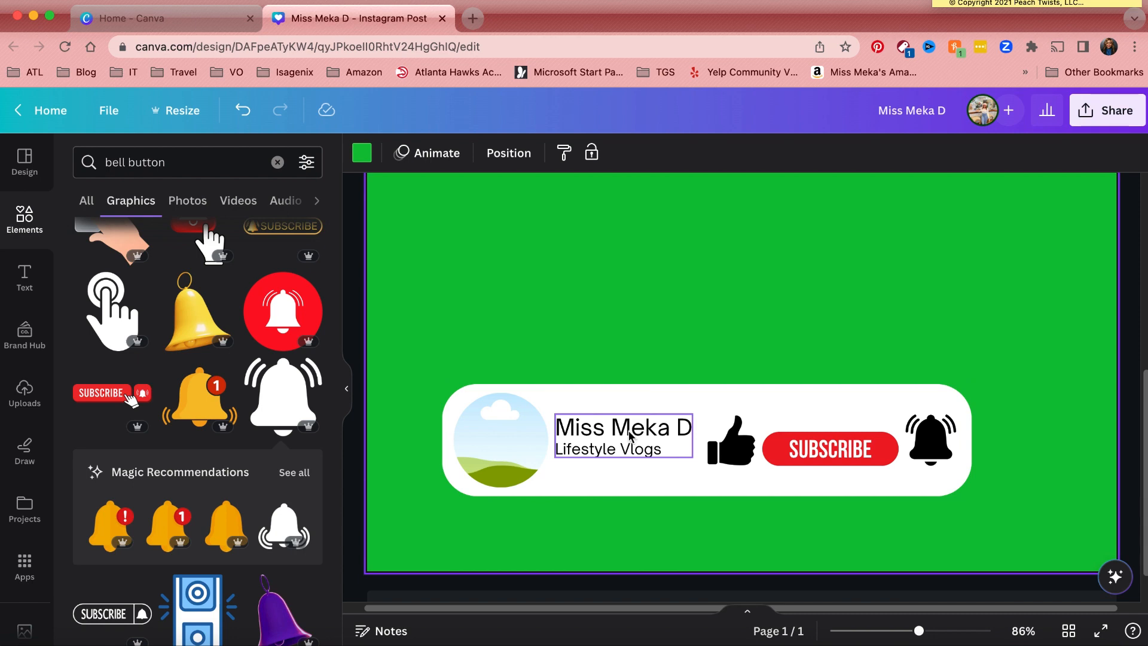
- Nudge the grouped thumbs-up, SUBSCRIBE button and bell slightly upward on the white bar
{"action": "left_click_drag", "start_coordinate": [785, 447], "coordinate": [783, 443]}
{"action": "left_click", "coordinate": [1034, 429]}
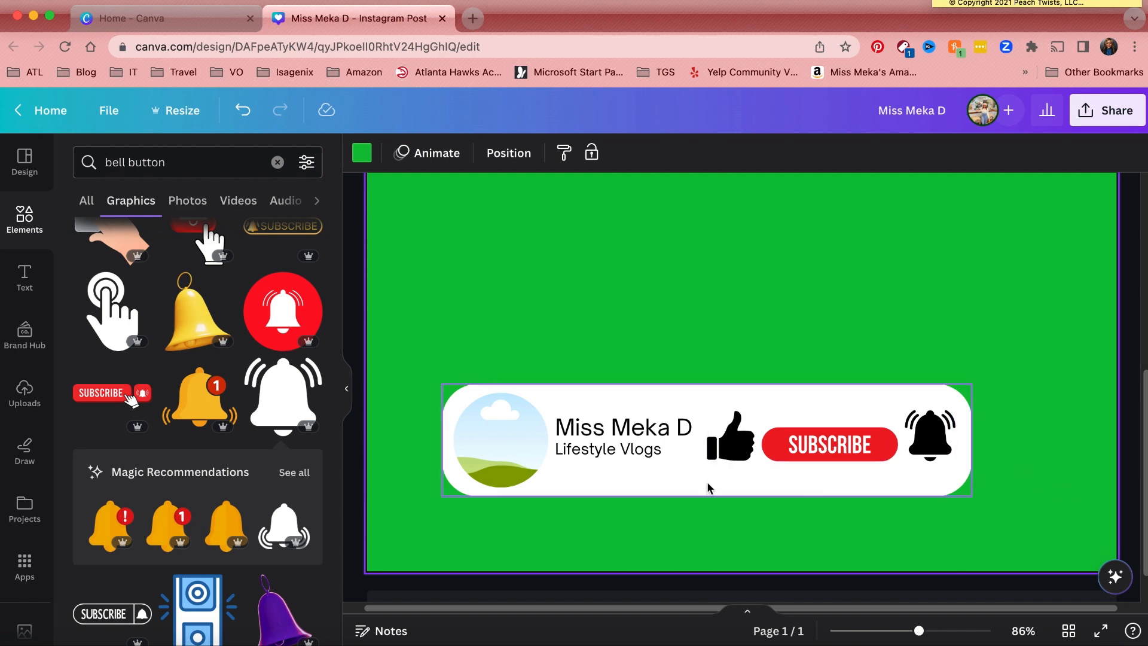
{"action": "left_click", "coordinate": [686, 494]}
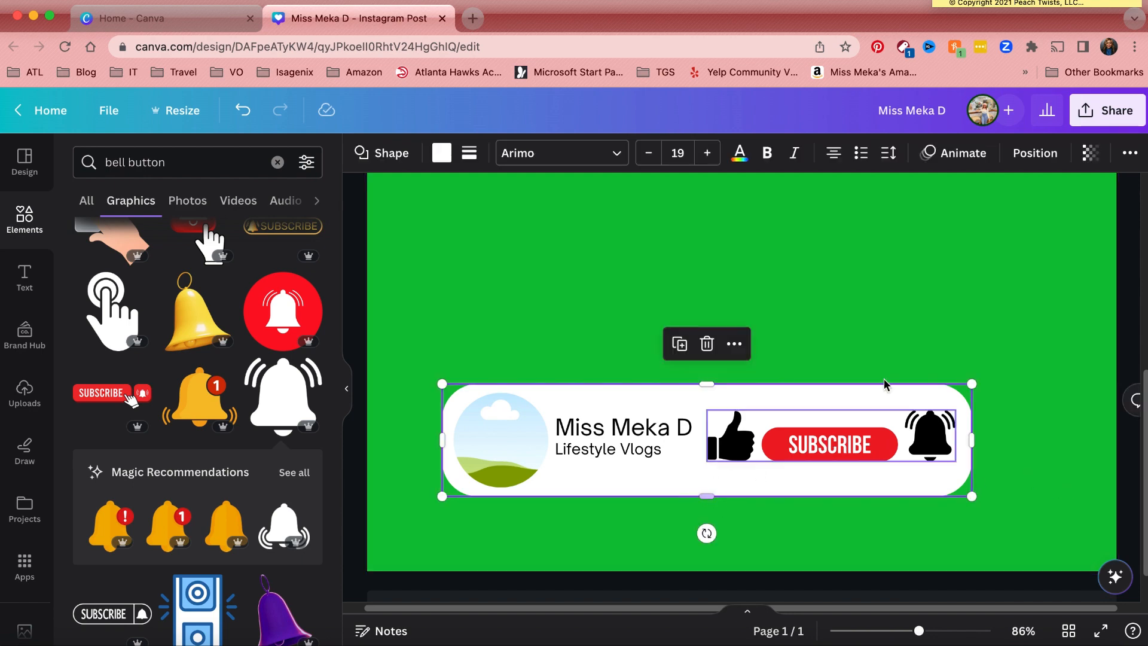
{"action": "left_click", "coordinate": [960, 297]}
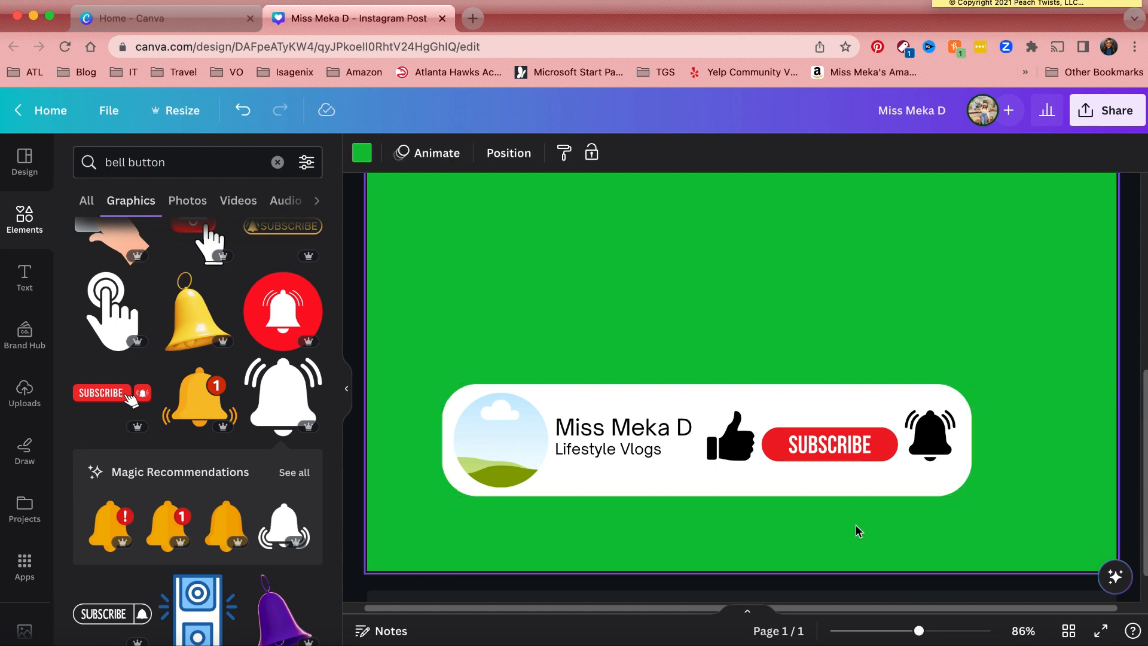
- Group the white bar, circular frame, text and icons into one banner and center it horizontally on the page
{"action": "left_click_drag", "start_coordinate": [918, 630], "coordinate": [882, 631]}
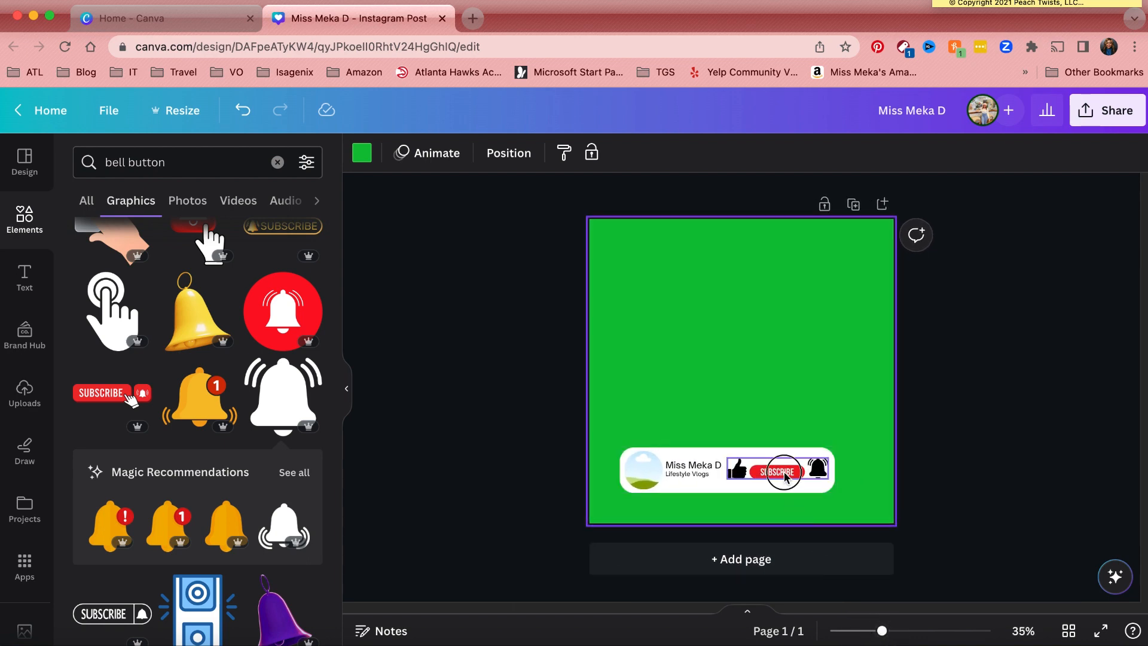
{"action": "left_click", "coordinate": [785, 476]}
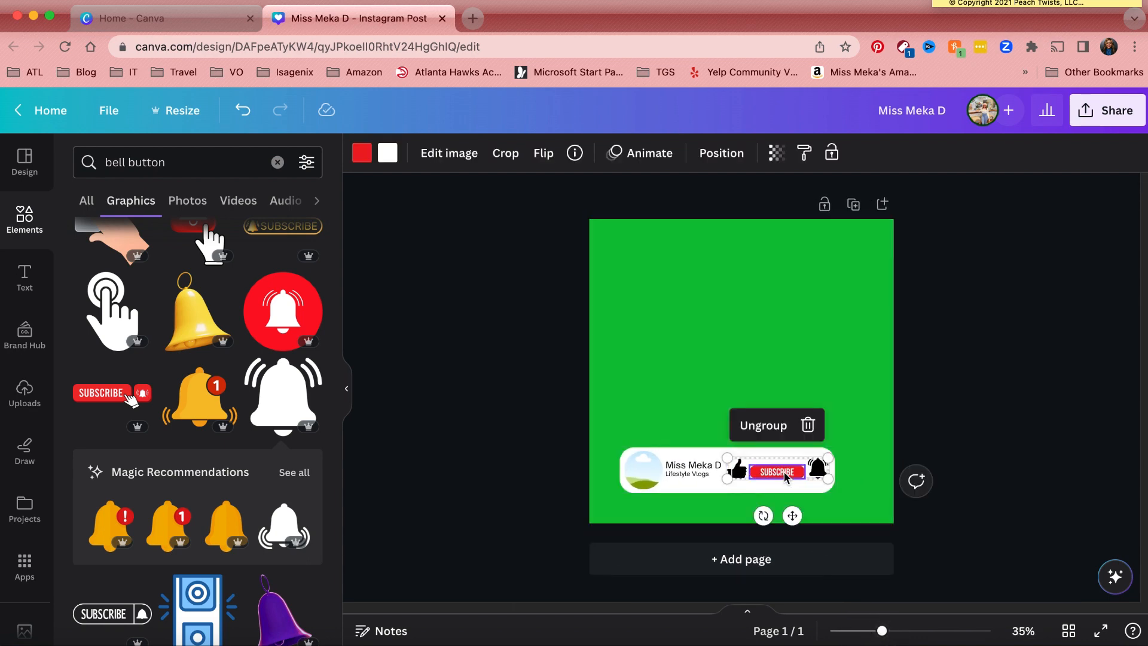
{"action": "left_click", "coordinate": [693, 468], "text": "shift"}
{"action": "left_click", "coordinate": [633, 474], "text": "shift"}
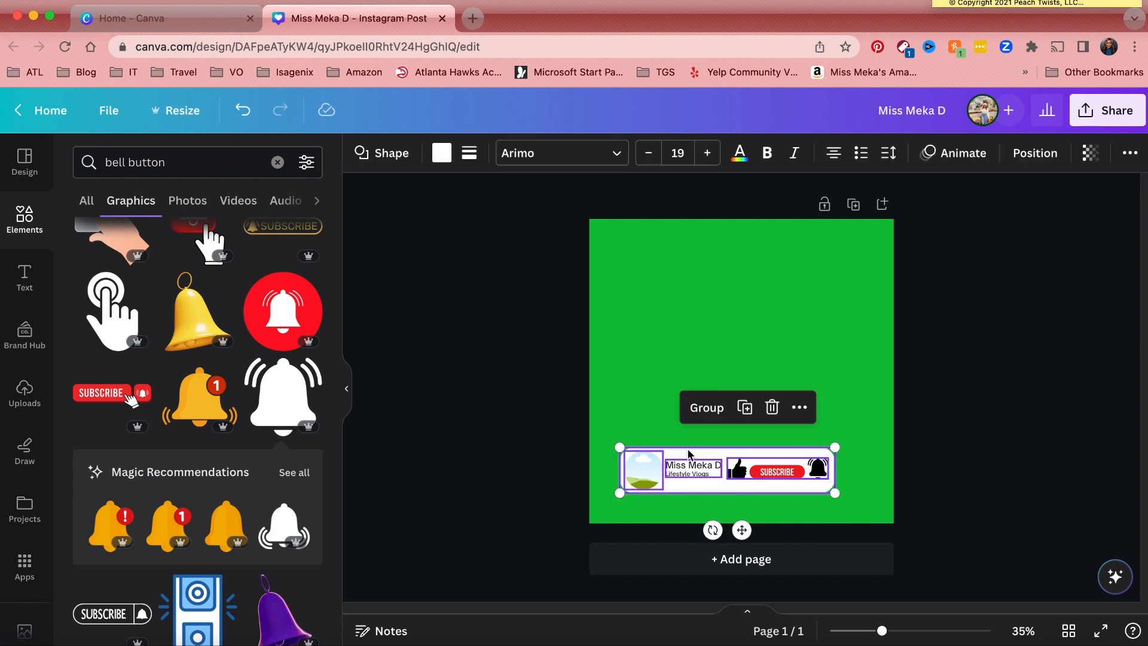
{"action": "left_click", "coordinate": [683, 407]}
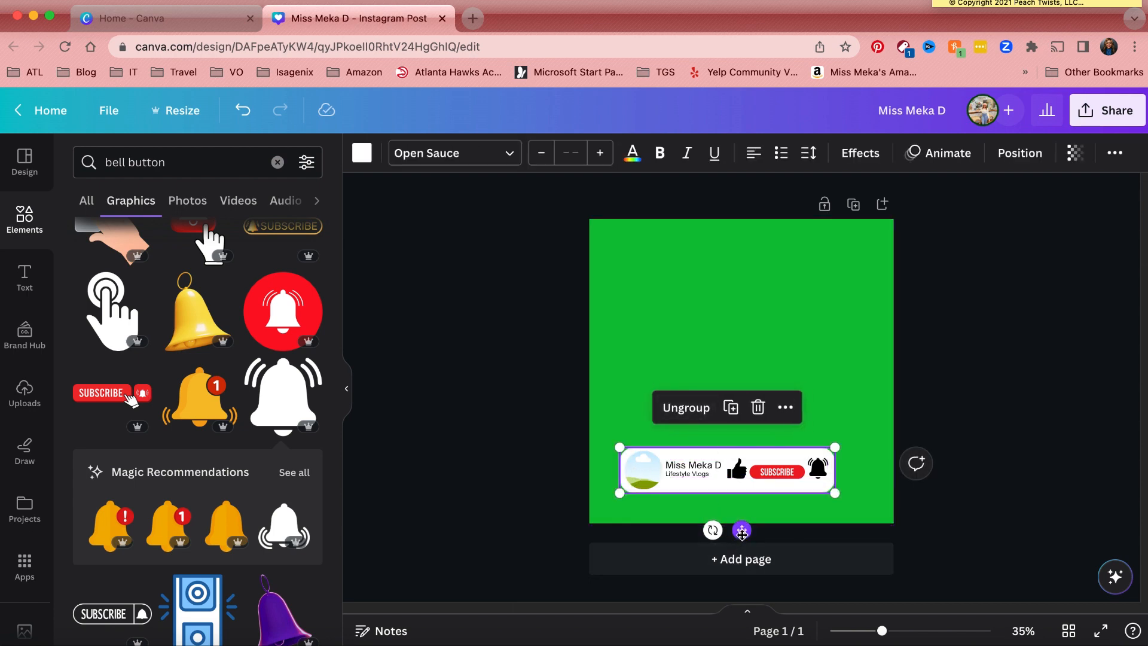
{"action": "left_click_drag", "start_coordinate": [742, 530], "coordinate": [753, 533]}
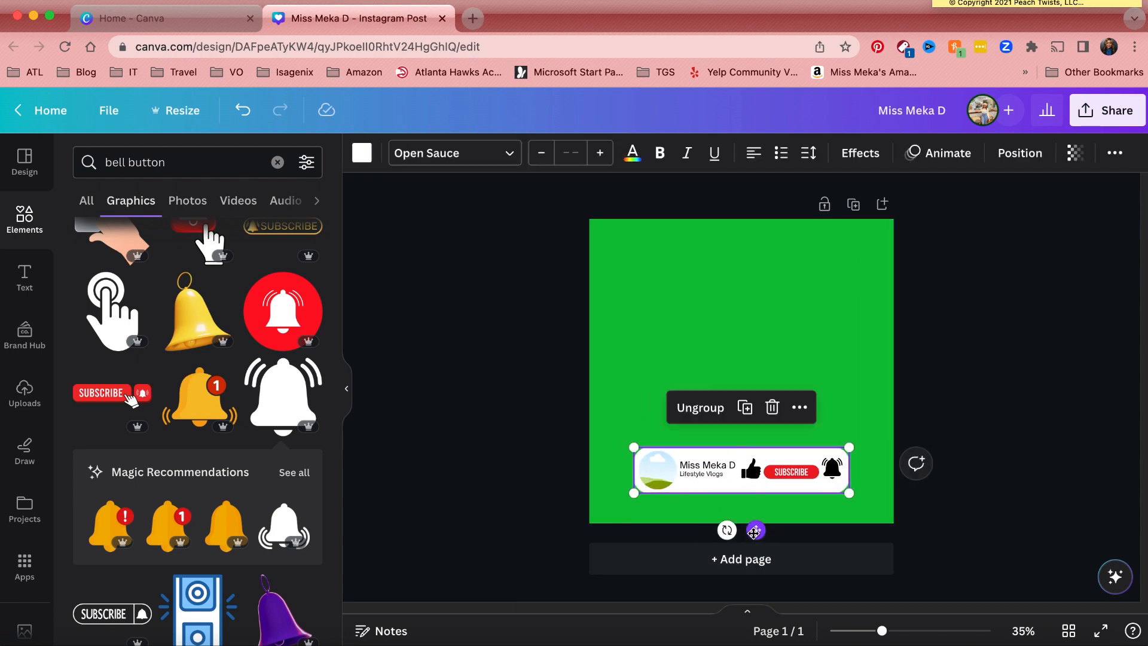
{"action": "left_click", "coordinate": [1001, 371]}
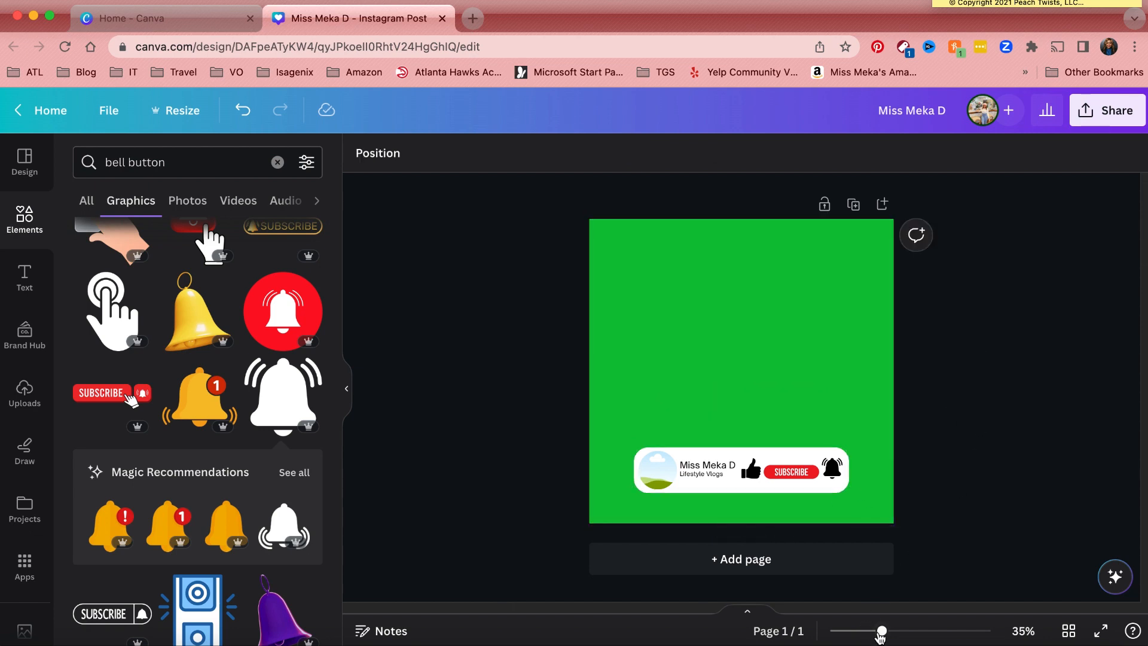
- Place the uploaded full-length photo of the woman in a cream outfit by the window into the banner's circular frame
{"action": "left_click_drag", "start_coordinate": [881, 635], "coordinate": [915, 630]}
{"action": "scroll", "coordinate": [951, 463], "scroll_direction": "down", "scroll_amount": 3}
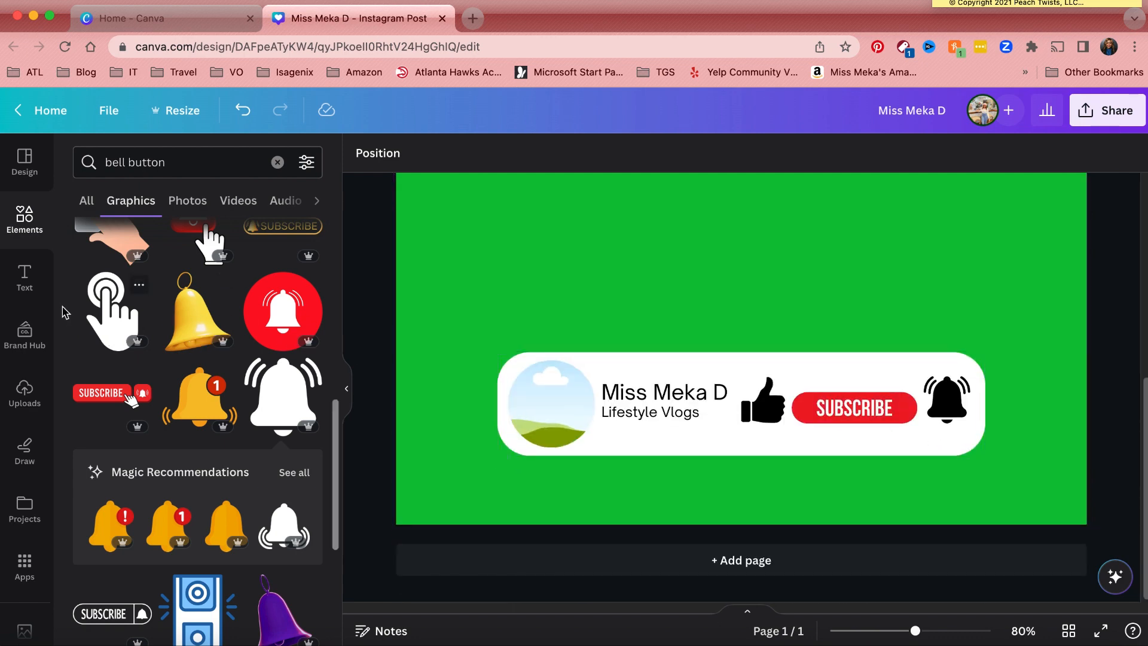
{"action": "left_click", "coordinate": [14, 392]}
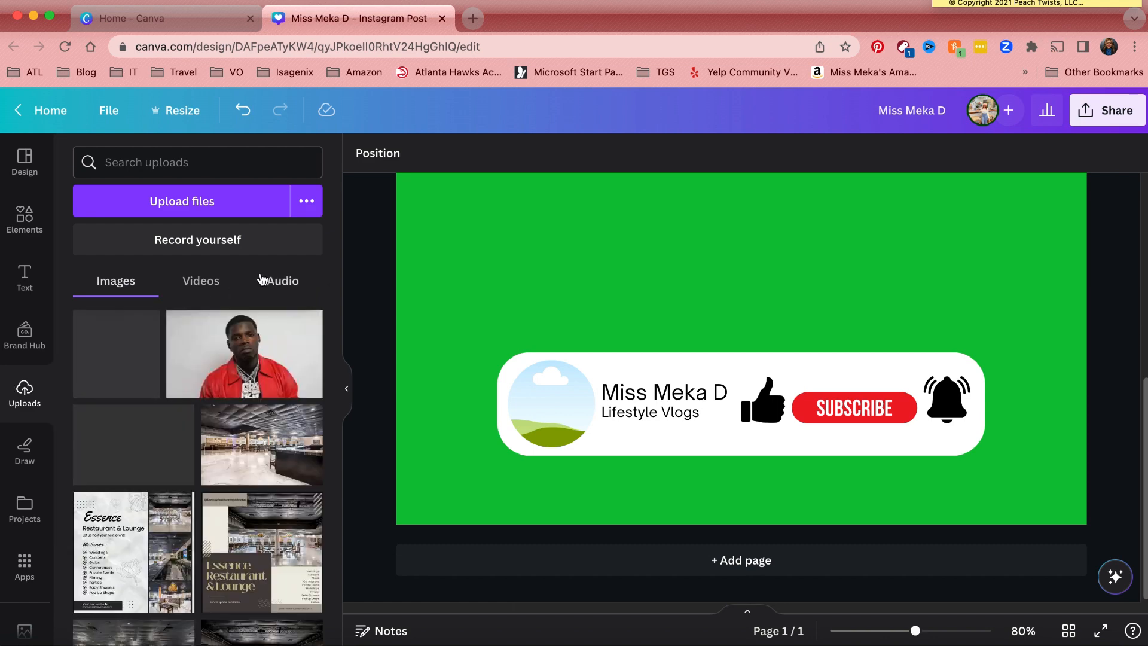
{"action": "scroll", "coordinate": [278, 355], "scroll_direction": "down", "scroll_amount": 15}
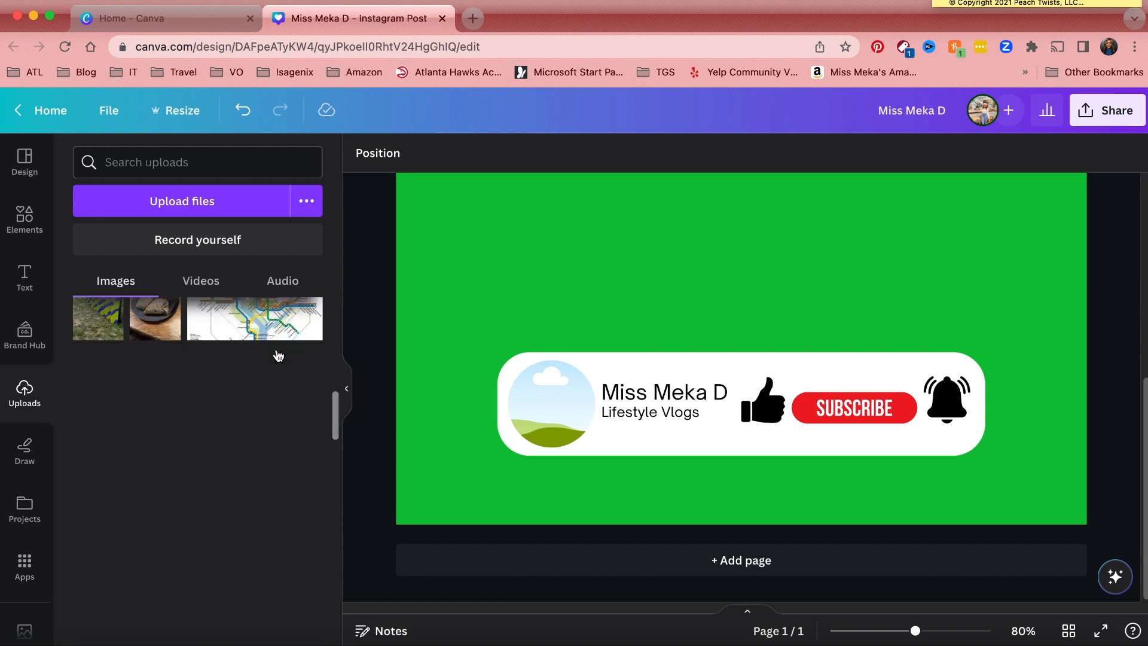
{"action": "scroll", "coordinate": [278, 355], "scroll_direction": "down", "scroll_amount": 3}
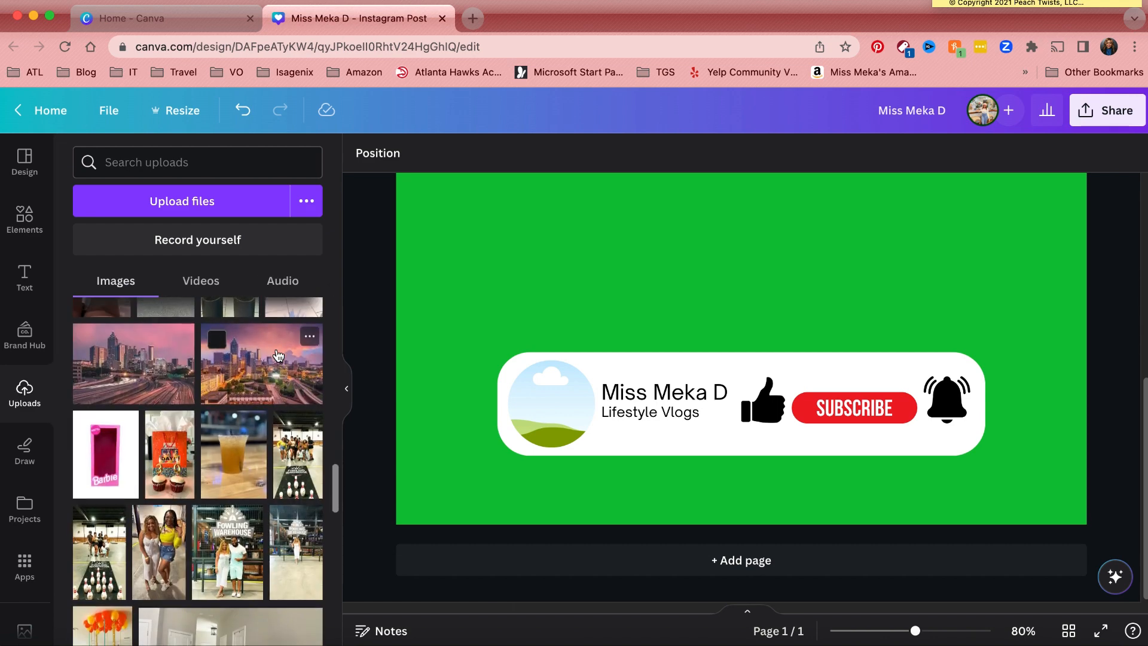
{"action": "scroll", "coordinate": [278, 355], "scroll_direction": "down", "scroll_amount": 10}
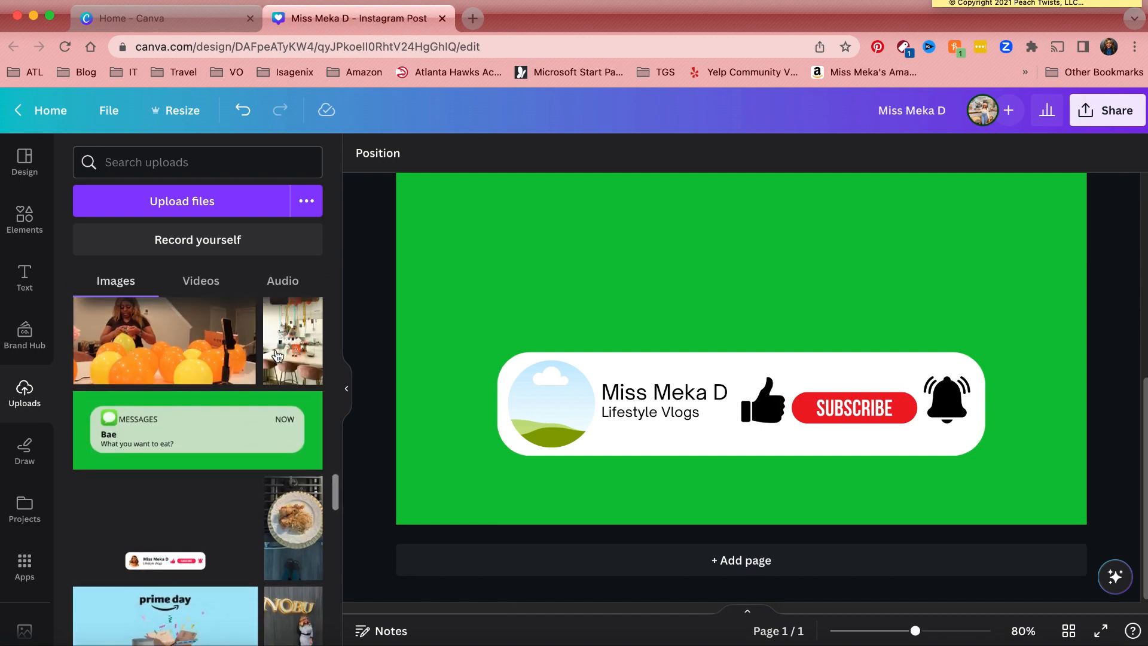
{"action": "scroll", "coordinate": [278, 356], "scroll_direction": "down", "scroll_amount": 4}
{"action": "scroll", "coordinate": [278, 356], "scroll_direction": "down", "scroll_amount": 2}
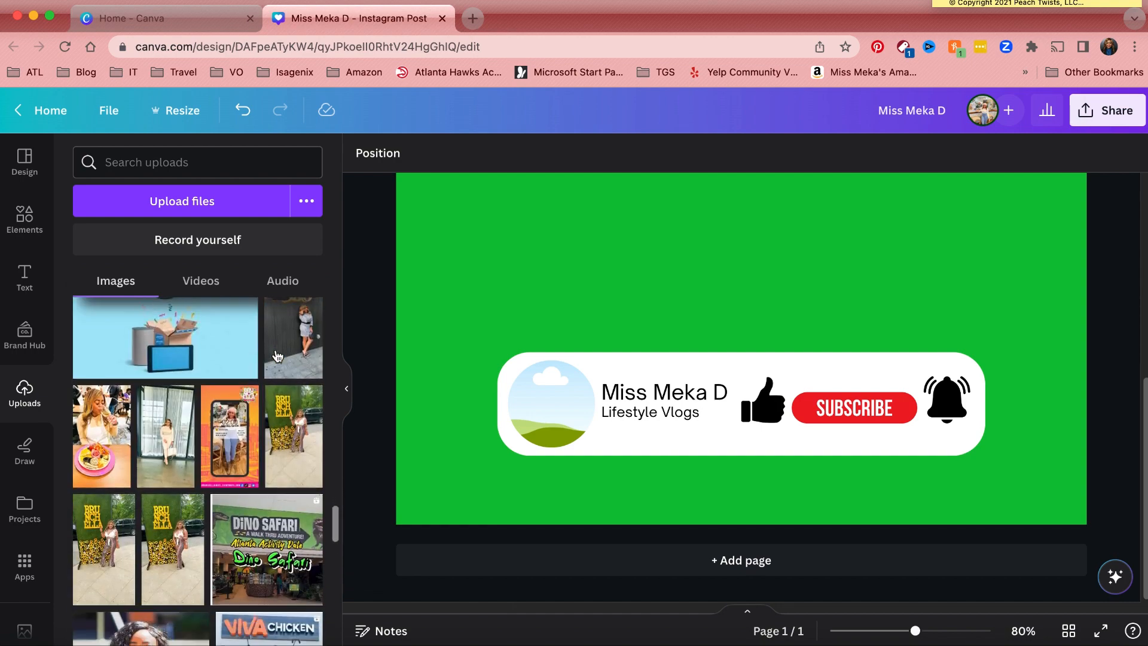
{"action": "scroll", "coordinate": [278, 356], "scroll_direction": "down", "scroll_amount": 2}
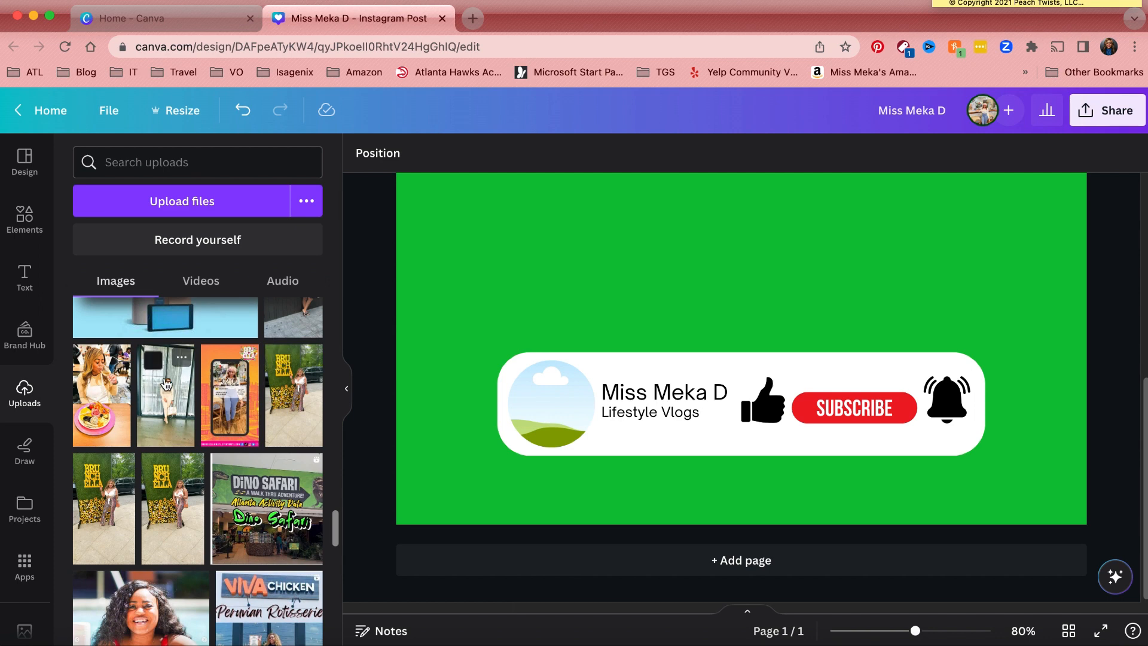
{"action": "left_click", "coordinate": [167, 383]}
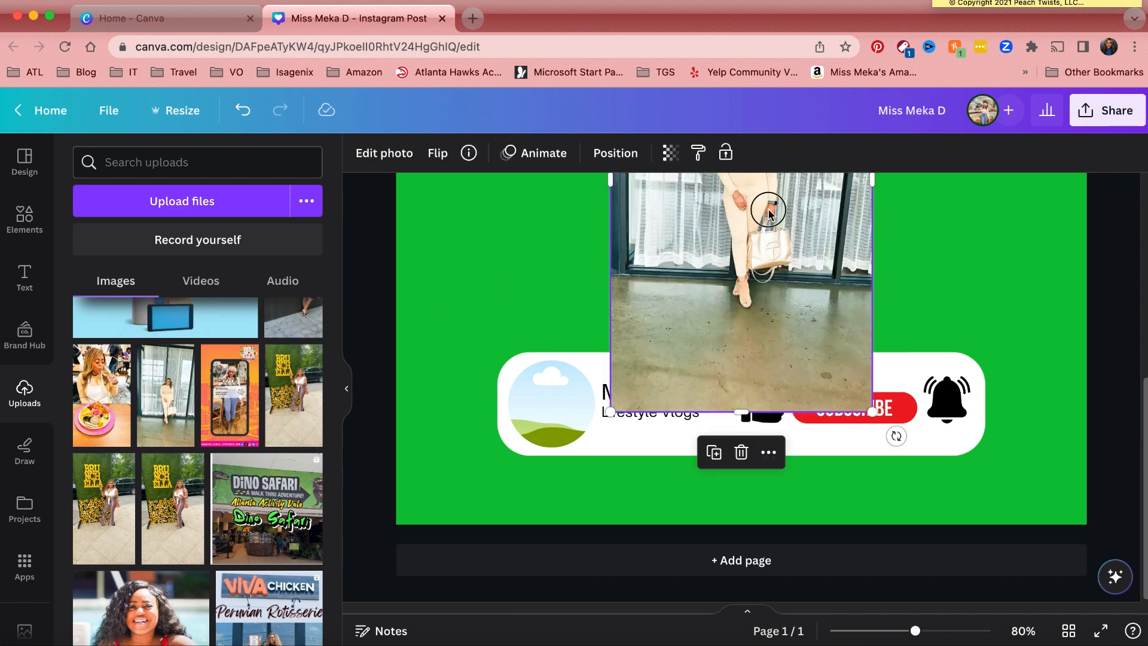
{"action": "left_click_drag", "start_coordinate": [769, 212], "coordinate": [564, 411]}
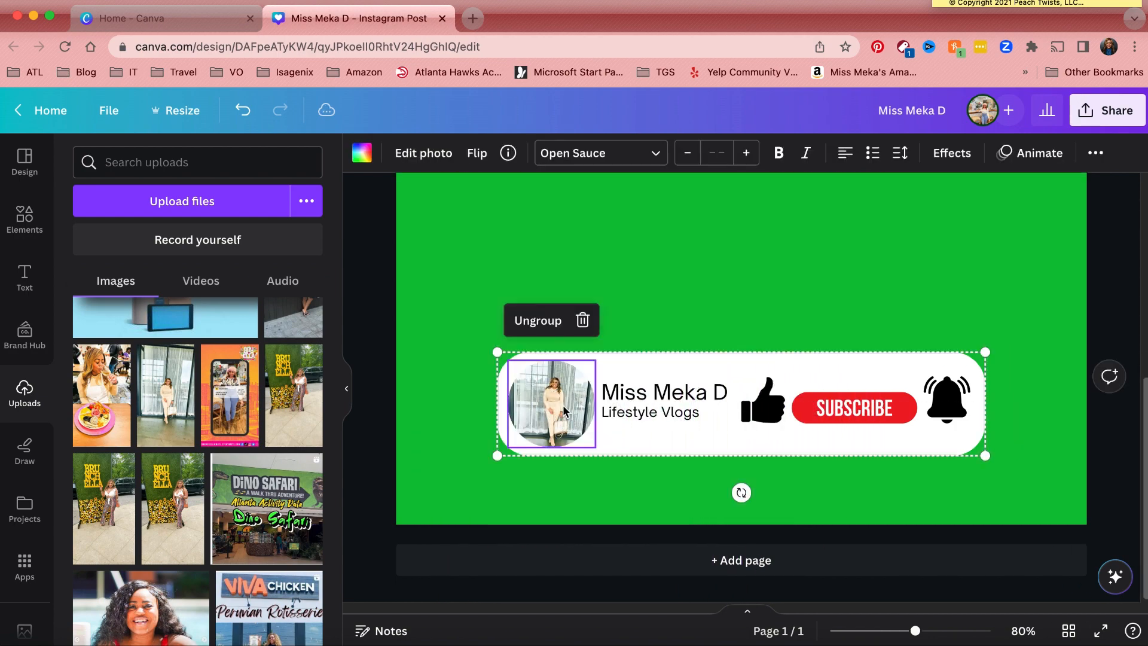
- Enlarge and reposition the photo inside the circular frame so the crop centers on the woman's face and upper body
{"action": "double_click", "coordinate": [572, 394]}
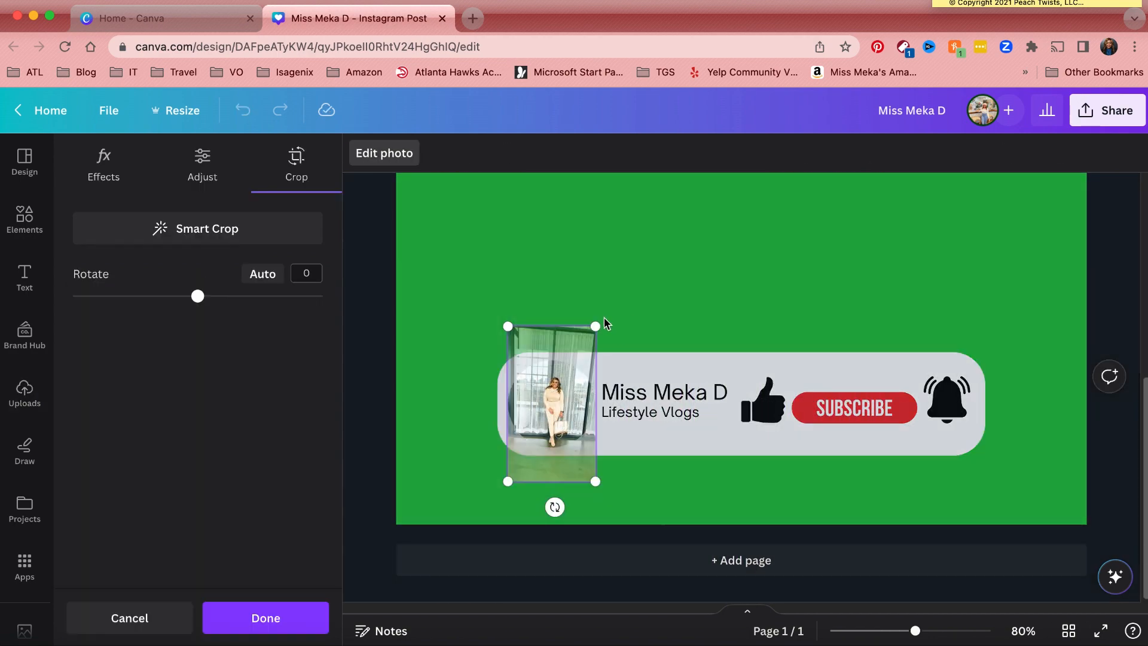
{"action": "left_click_drag", "start_coordinate": [544, 389], "coordinate": [544, 424]}
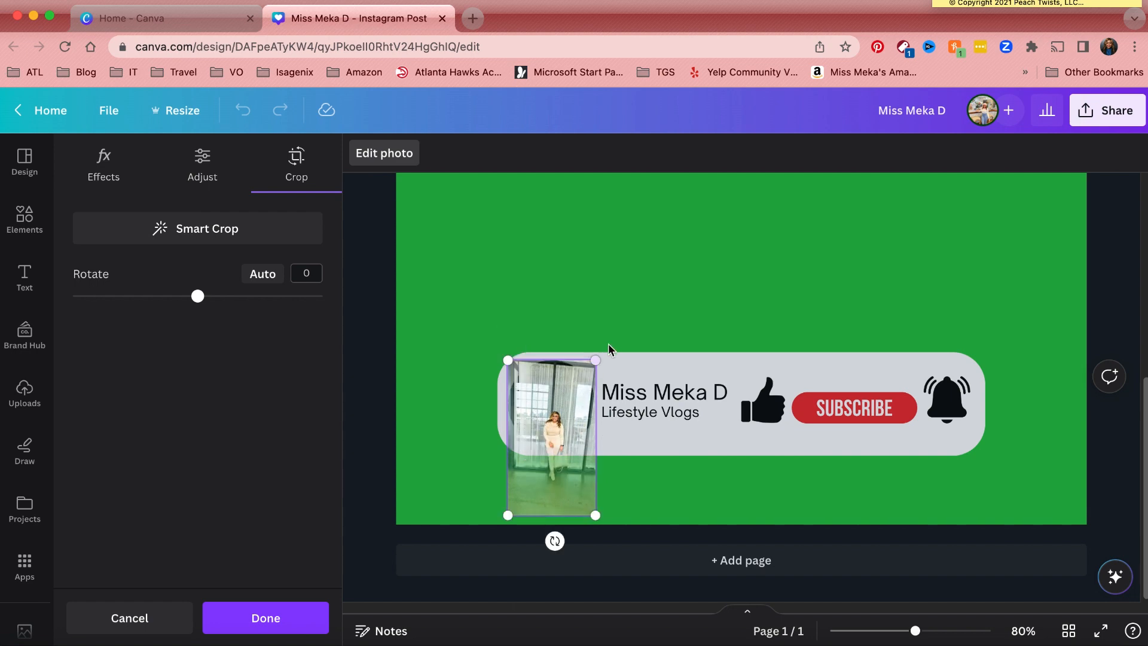
{"action": "left_click_drag", "start_coordinate": [599, 357], "coordinate": [953, 187]}
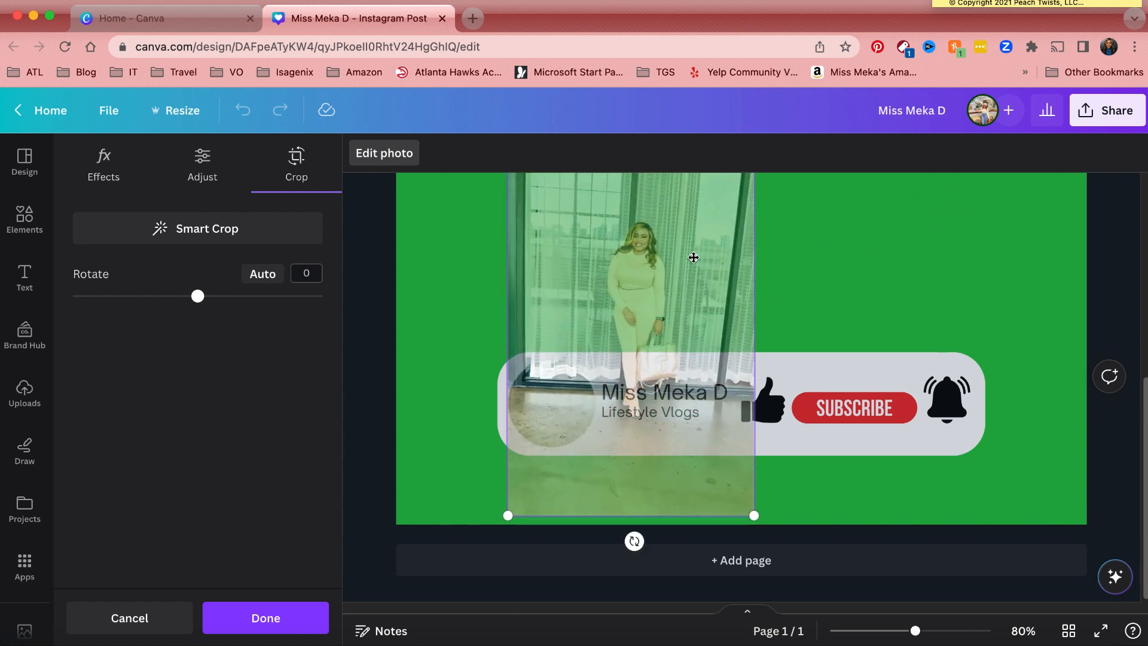
{"action": "left_click_drag", "start_coordinate": [660, 295], "coordinate": [629, 404]}
{"action": "left_click_drag", "start_coordinate": [601, 415], "coordinate": [661, 414]}
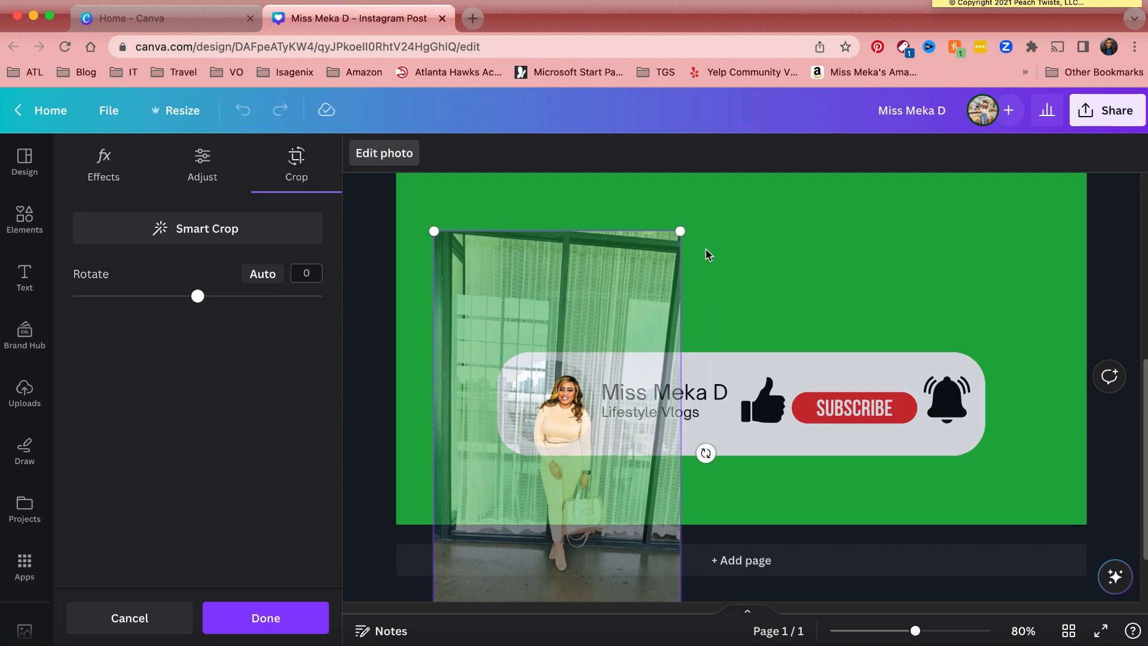
{"action": "left_click_drag", "start_coordinate": [679, 231], "coordinate": [828, 157]}
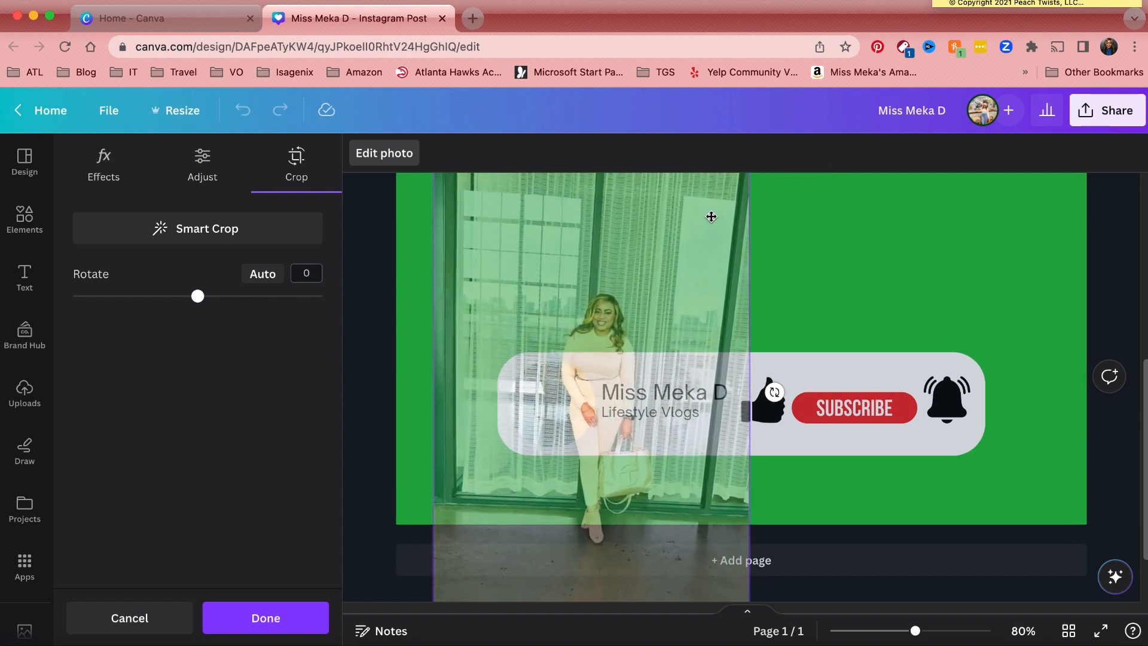
{"action": "left_click_drag", "start_coordinate": [666, 215], "coordinate": [616, 298]}
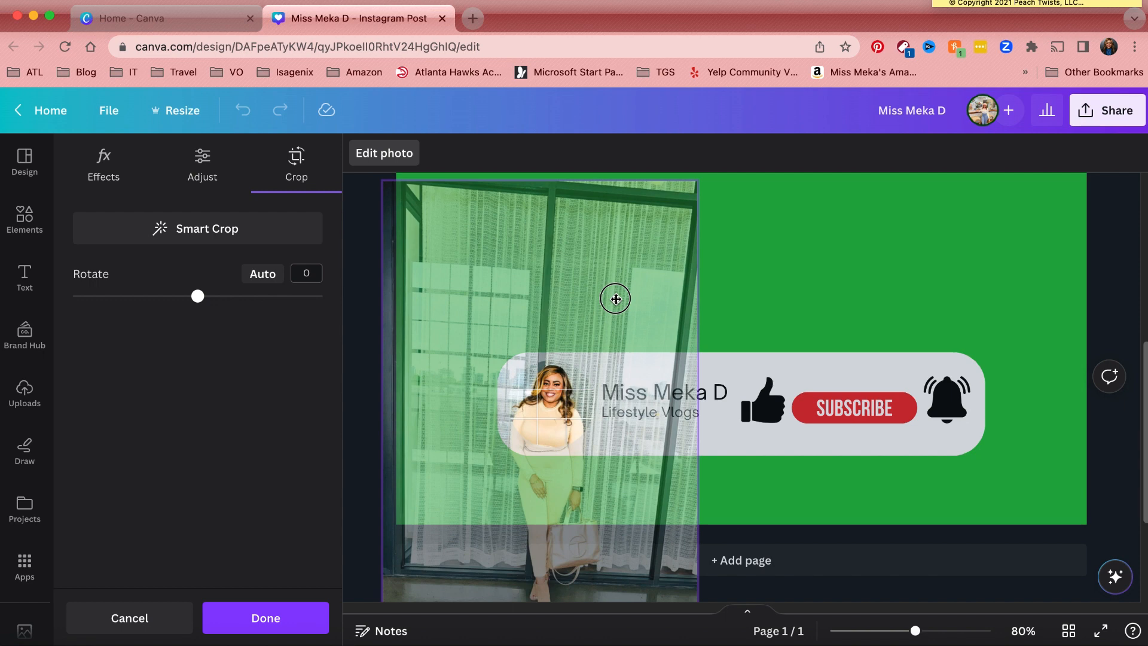
{"action": "left_click_drag", "start_coordinate": [615, 299], "coordinate": [616, 299]}
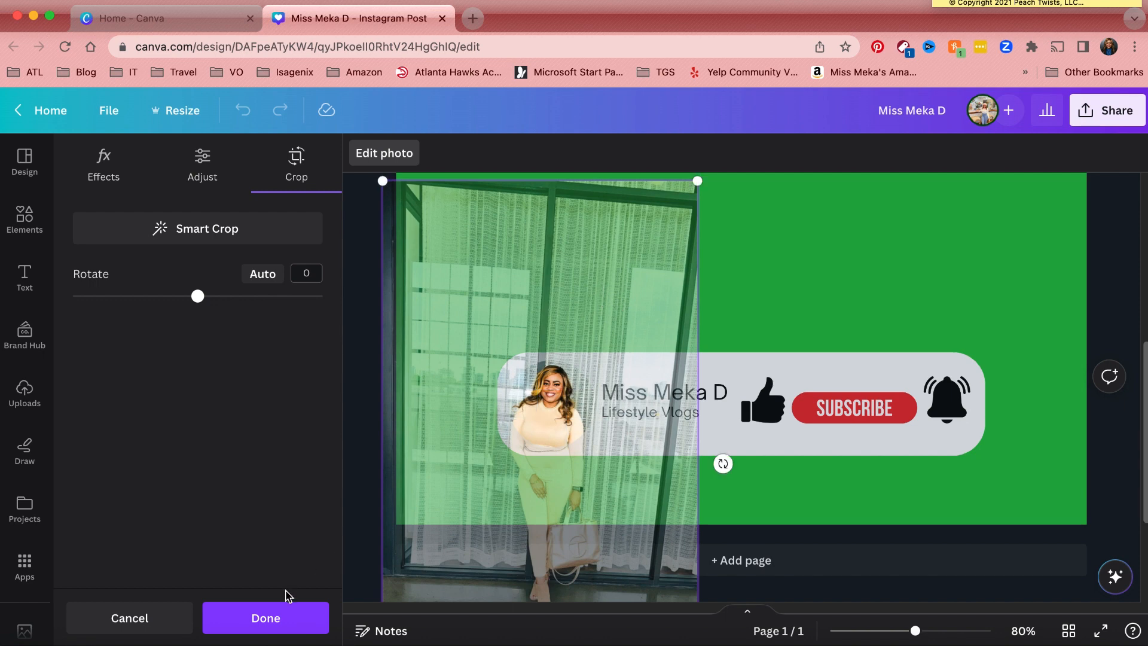
{"action": "left_click", "coordinate": [277, 616]}
{"action": "left_click", "coordinate": [788, 256]}
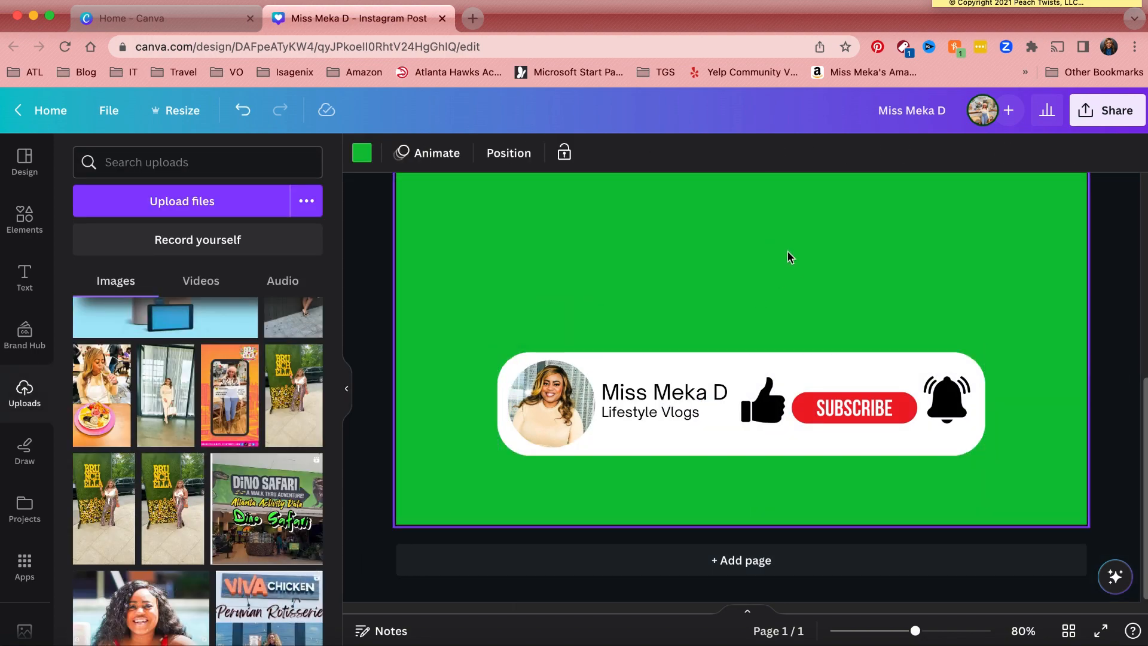
- Recolor the thumbs-up icon light pink #ffc4d4 from the Berry Blues brand palette
{"action": "left_click", "coordinate": [763, 402]}
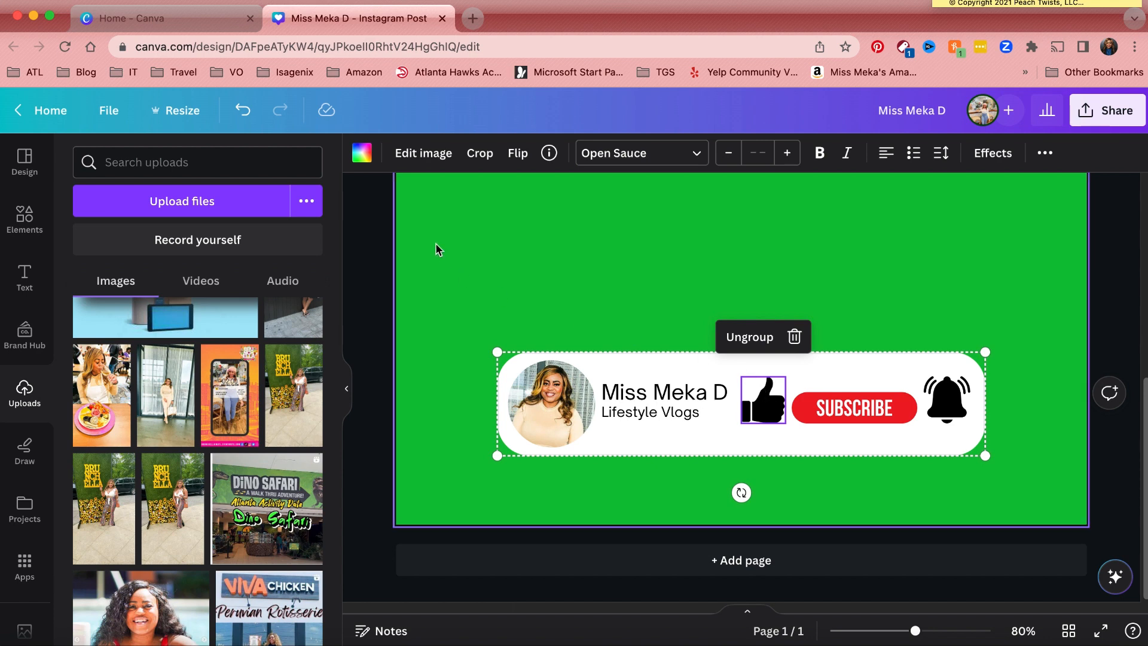
{"action": "left_click", "coordinate": [358, 154]}
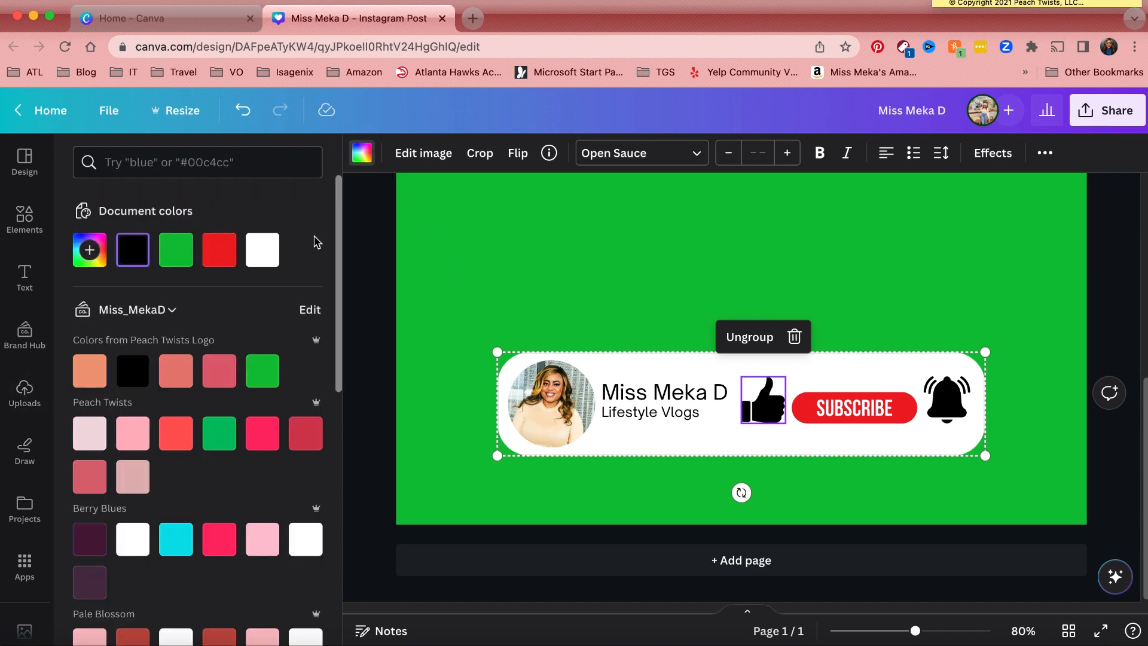
{"action": "scroll", "coordinate": [317, 242], "scroll_direction": "down", "scroll_amount": 3}
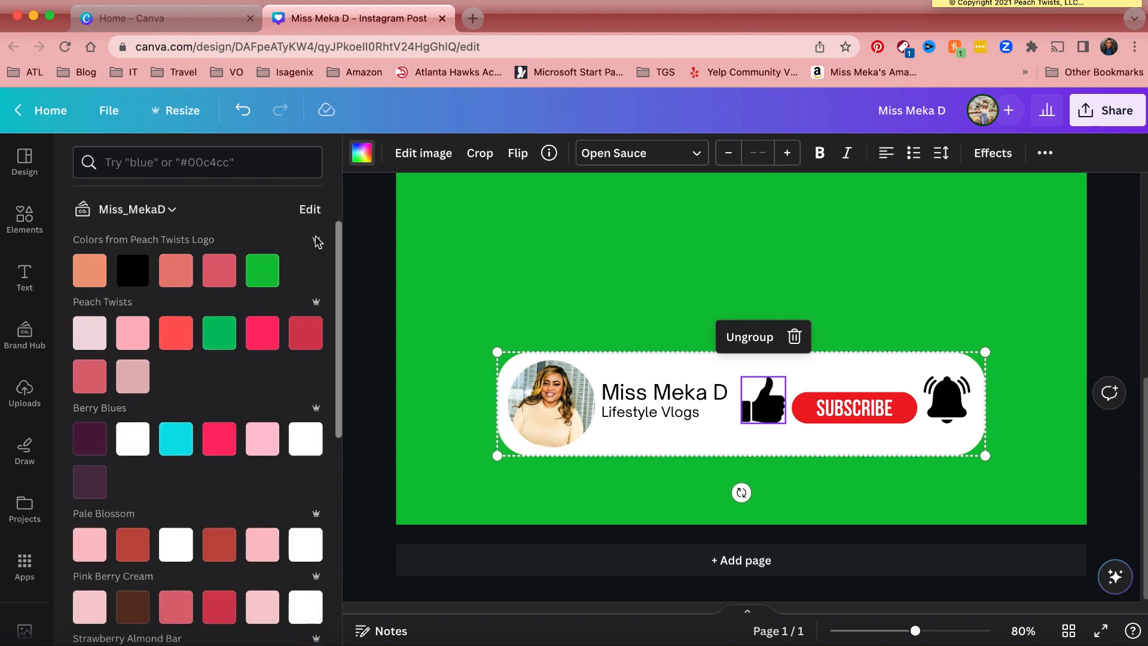
{"action": "left_click", "coordinate": [263, 444]}
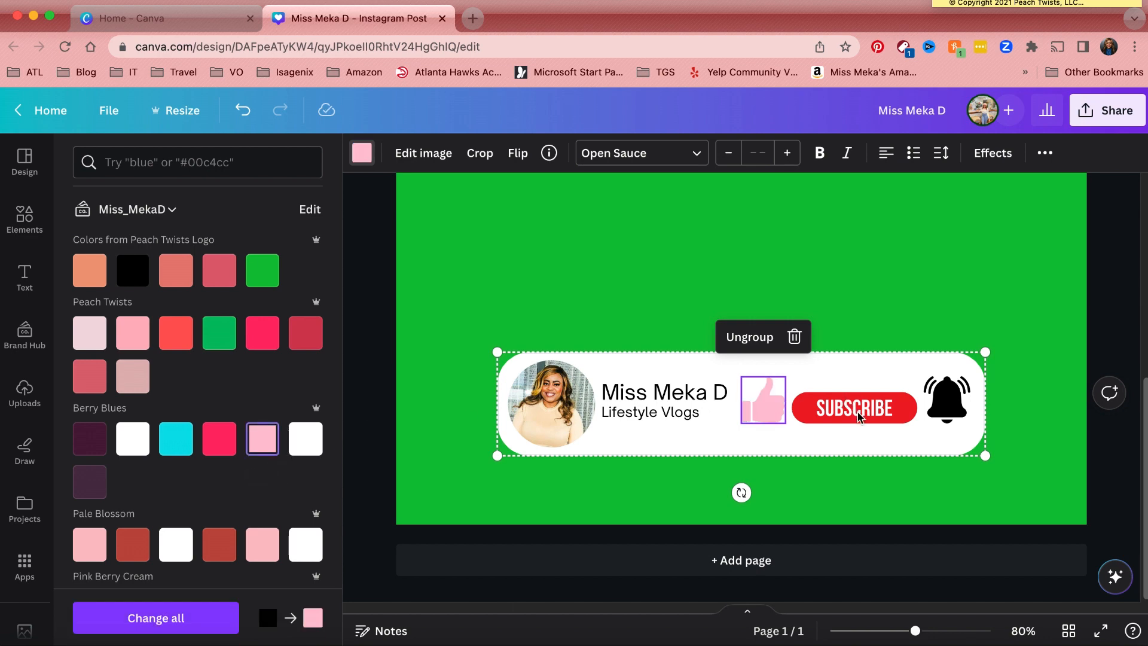
- Recolor the SUBSCRIBE button's red fill and the bell icon with the same light pink, #ffc4d4
{"action": "left_click", "coordinate": [882, 419]}
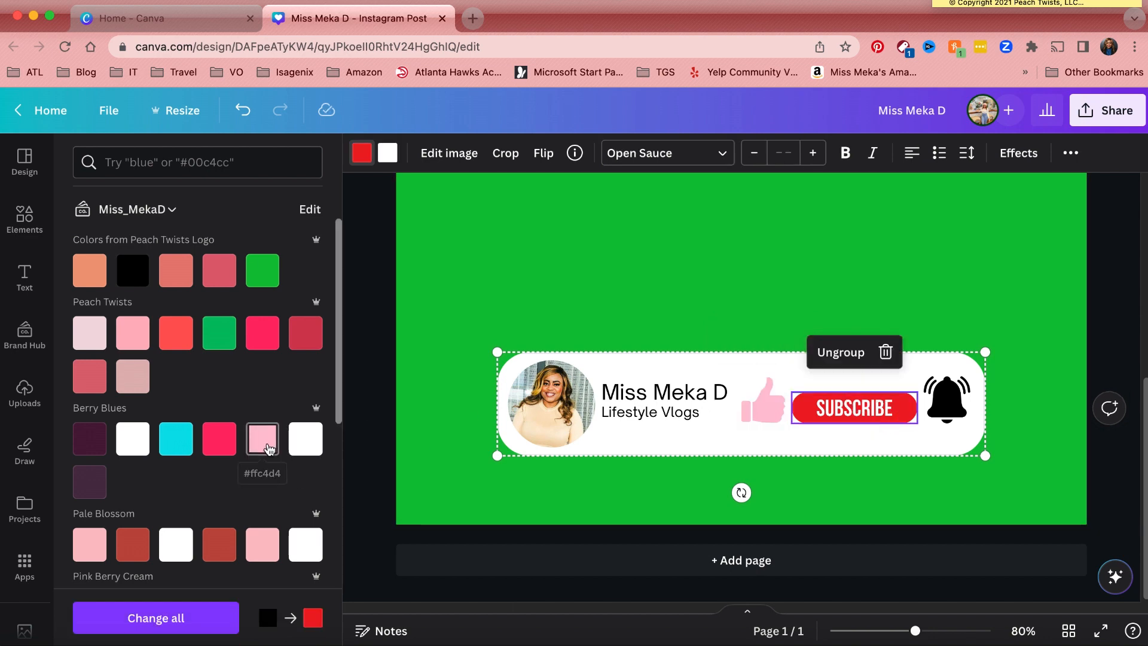
{"action": "left_click", "coordinate": [263, 438]}
{"action": "left_click", "coordinate": [952, 402]}
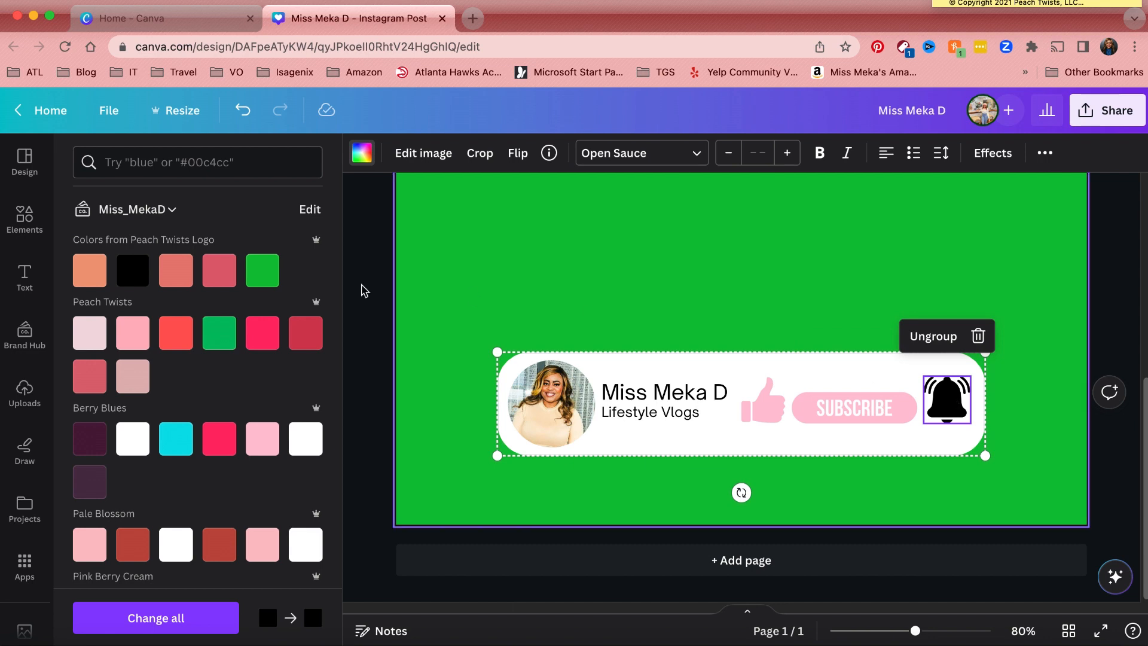
{"action": "left_click", "coordinate": [263, 435]}
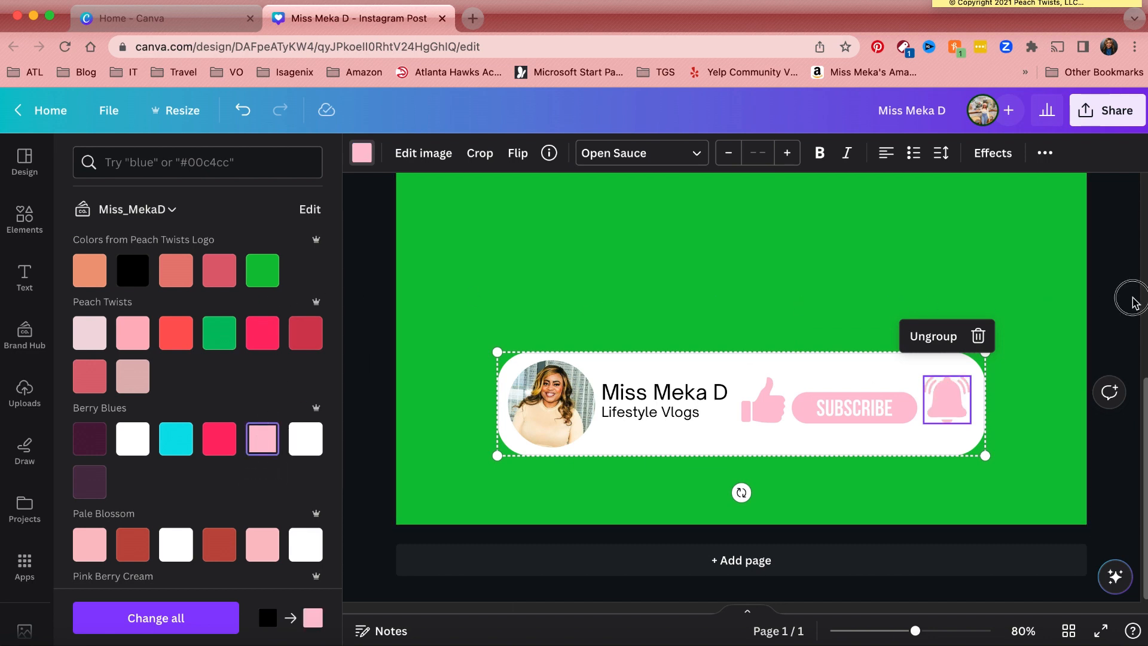
{"action": "key", "text": "Escape"}
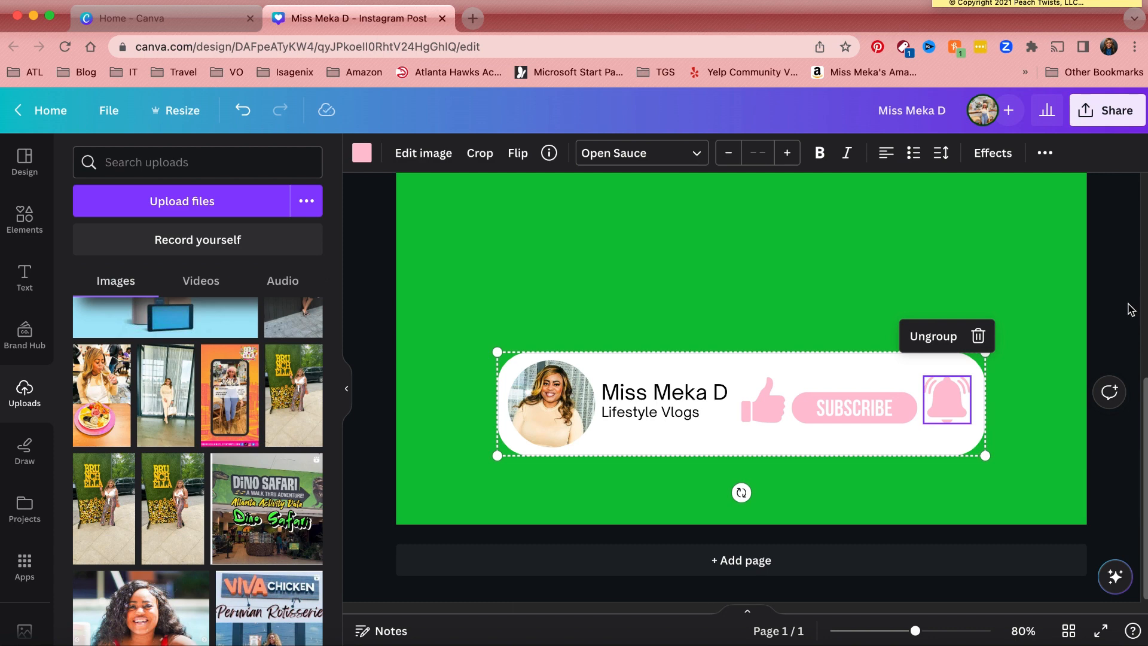
- Duplicate the banner page and recolor the thumbs-up on page 2 with the hot pink from the Peach Twists palette
{"action": "scroll", "coordinate": [1130, 310], "scroll_direction": "up", "scroll_amount": 1}
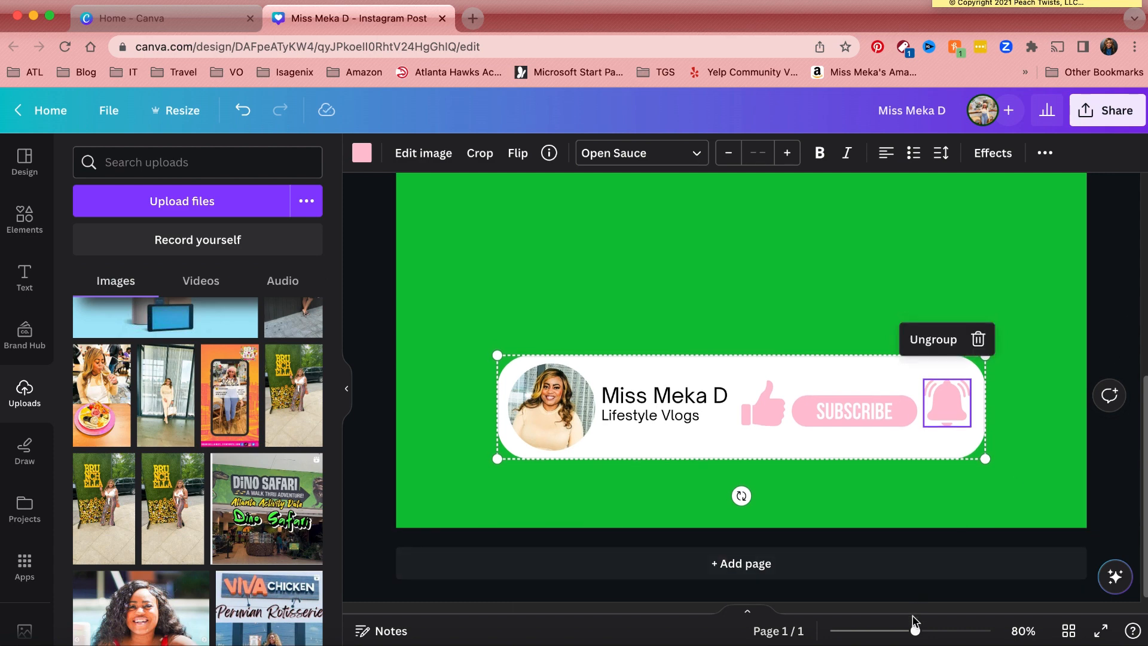
{"action": "left_click_drag", "start_coordinate": [914, 630], "coordinate": [876, 638]}
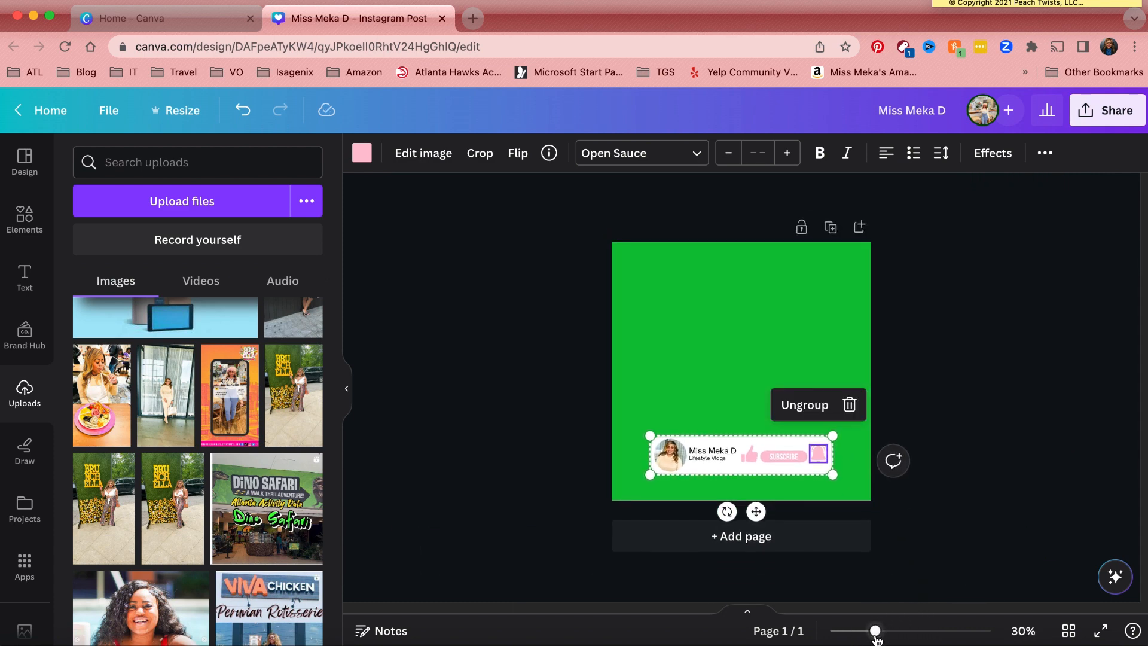
{"action": "left_click", "coordinate": [830, 227]}
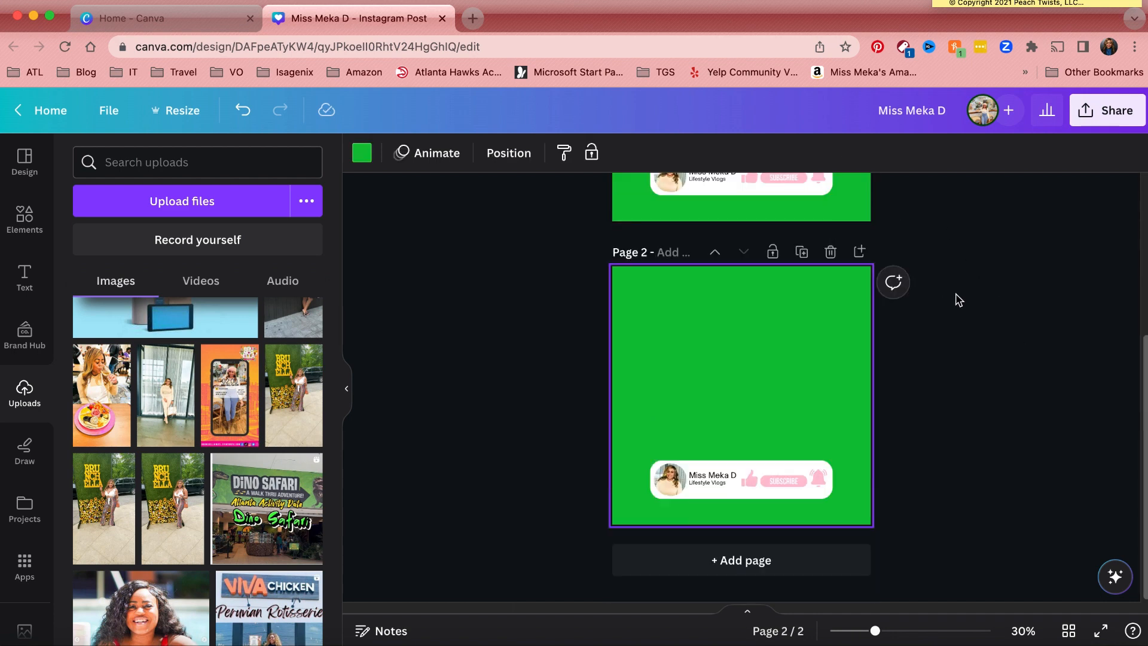
{"action": "left_click", "coordinate": [748, 487]}
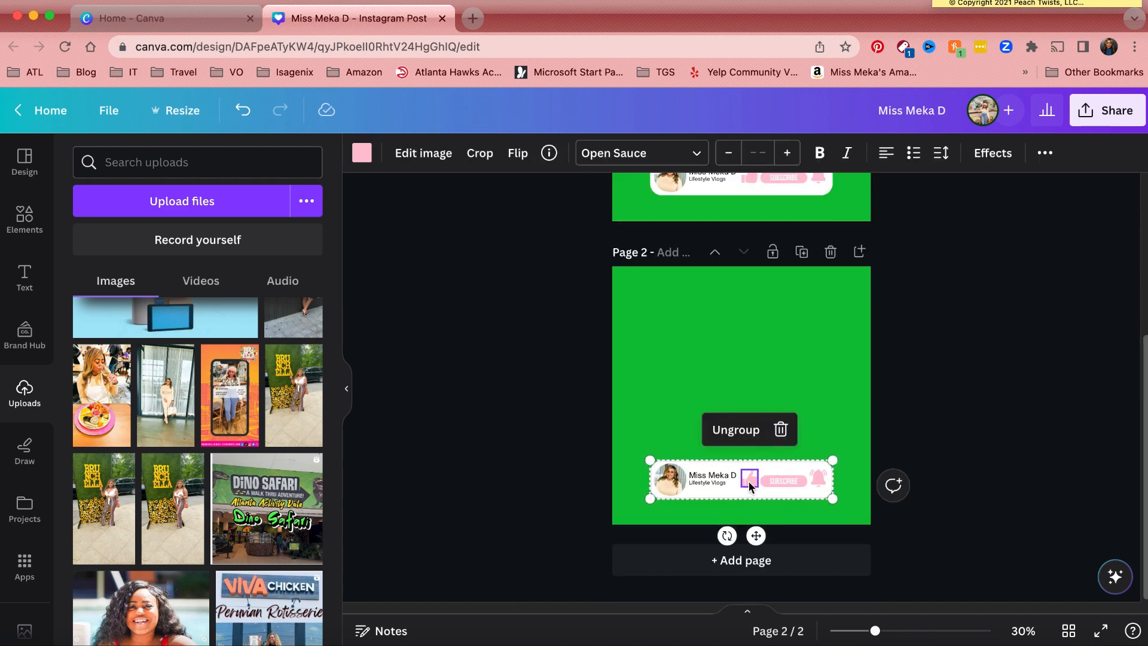
{"action": "left_click", "coordinate": [361, 153]}
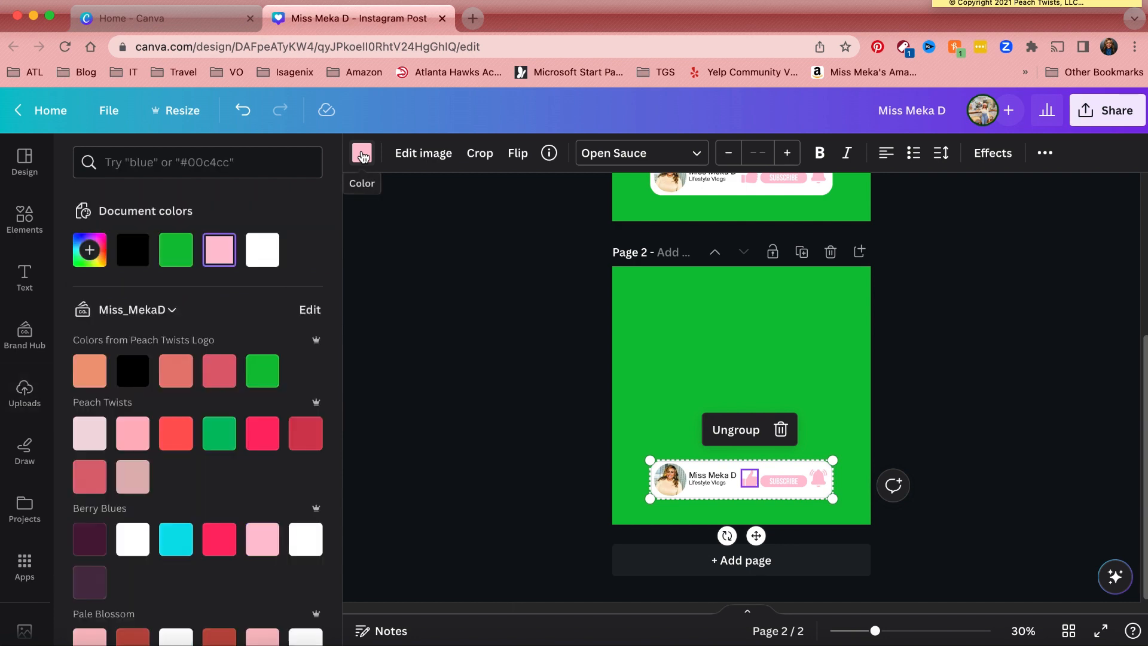
{"action": "left_click", "coordinate": [262, 433]}
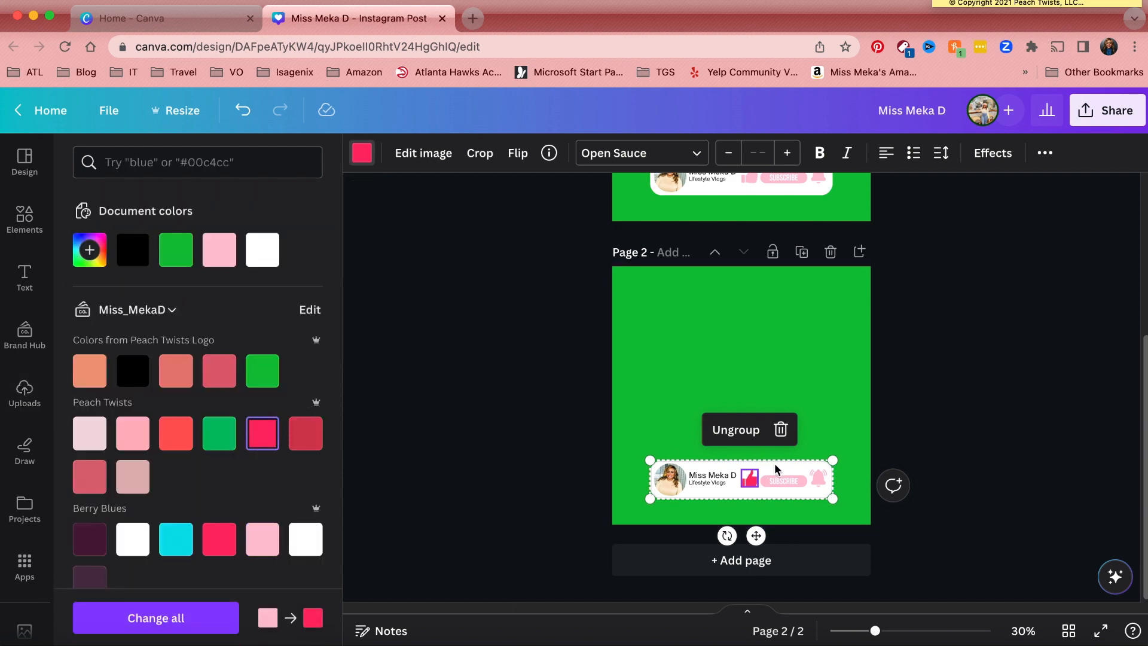
- Duplicate page 2 and recolor the SUBSCRIBE button's fill on page 3 with the hot pink document color
{"action": "left_click", "coordinate": [801, 252]}
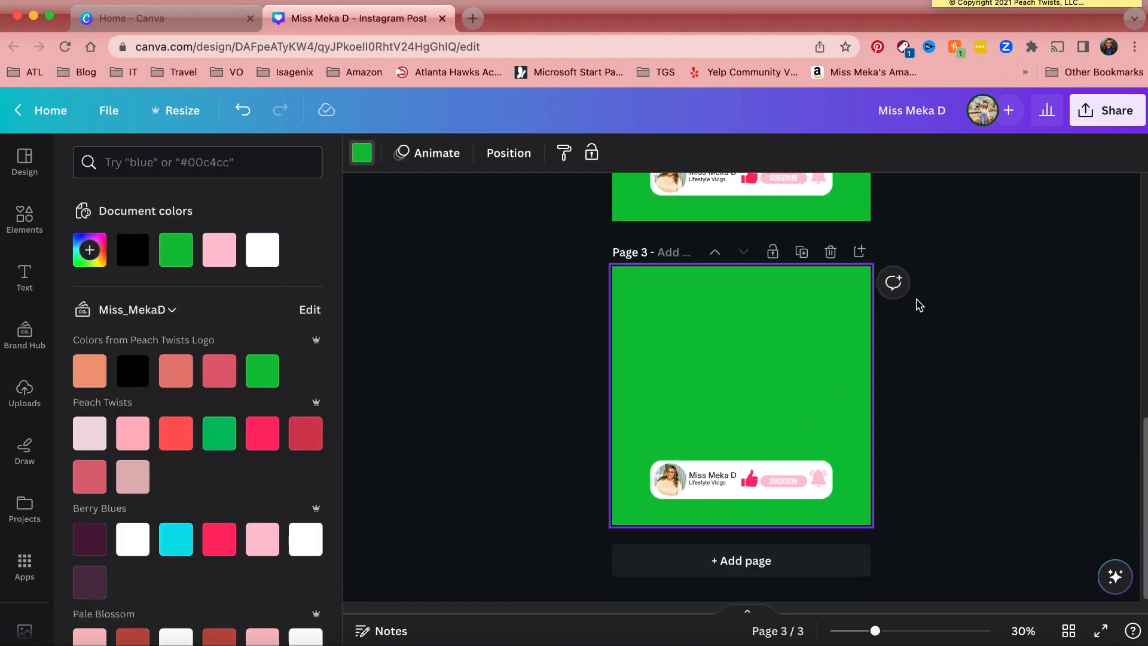
{"action": "left_click", "coordinate": [788, 485]}
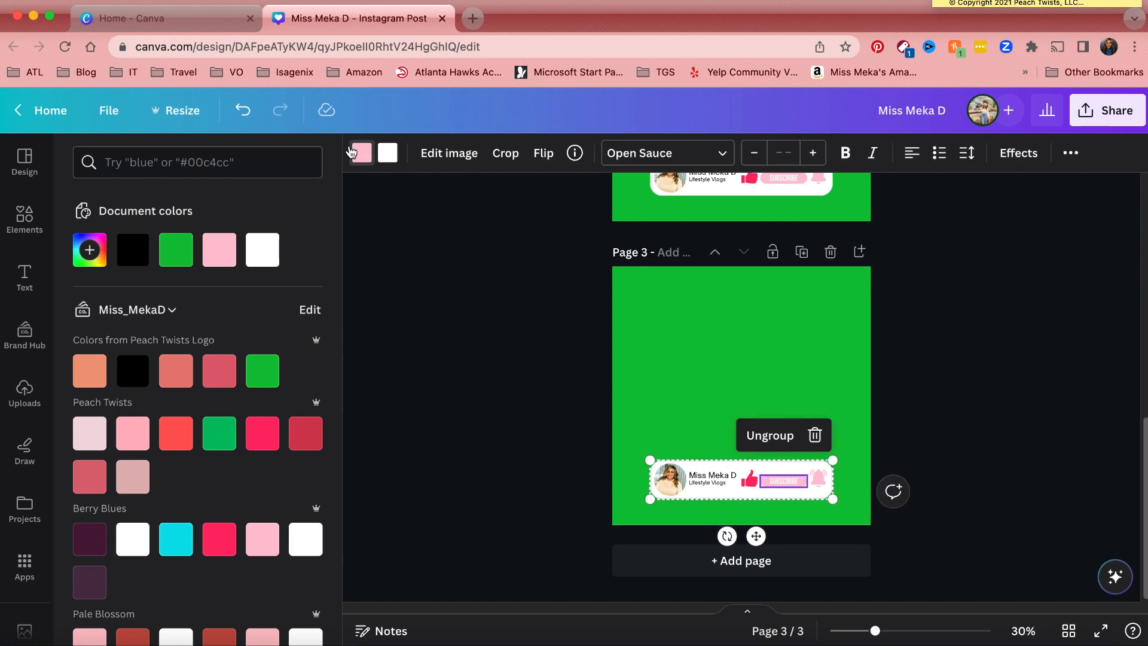
{"action": "left_click", "coordinate": [353, 153]}
{"action": "left_click", "coordinate": [361, 155]}
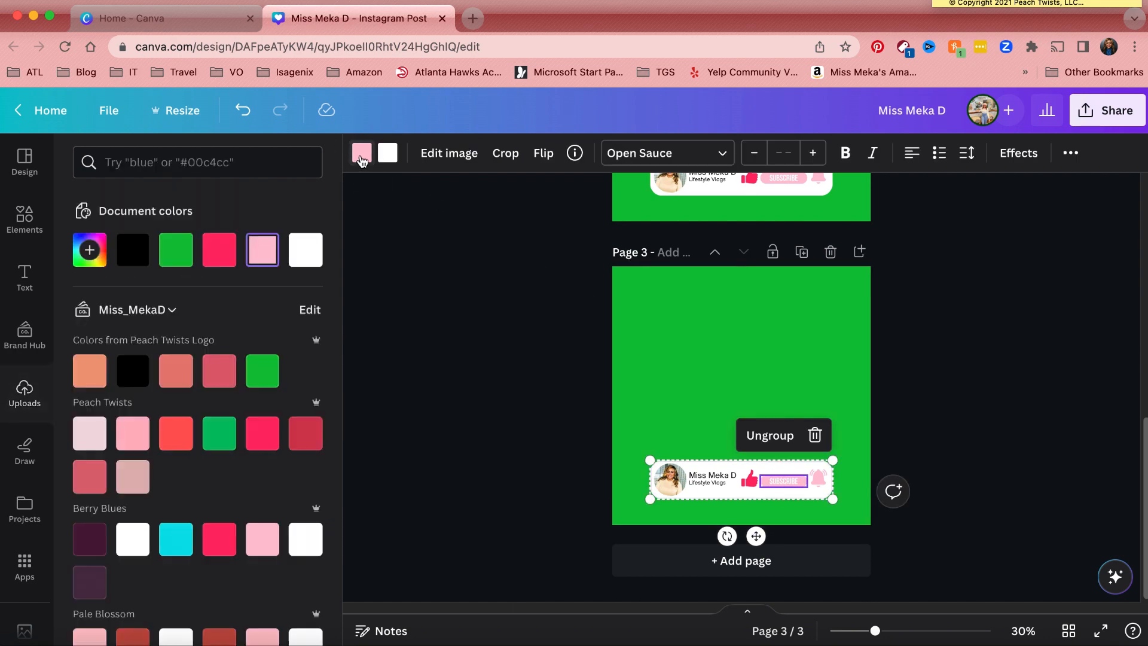
{"action": "left_click", "coordinate": [219, 250]}
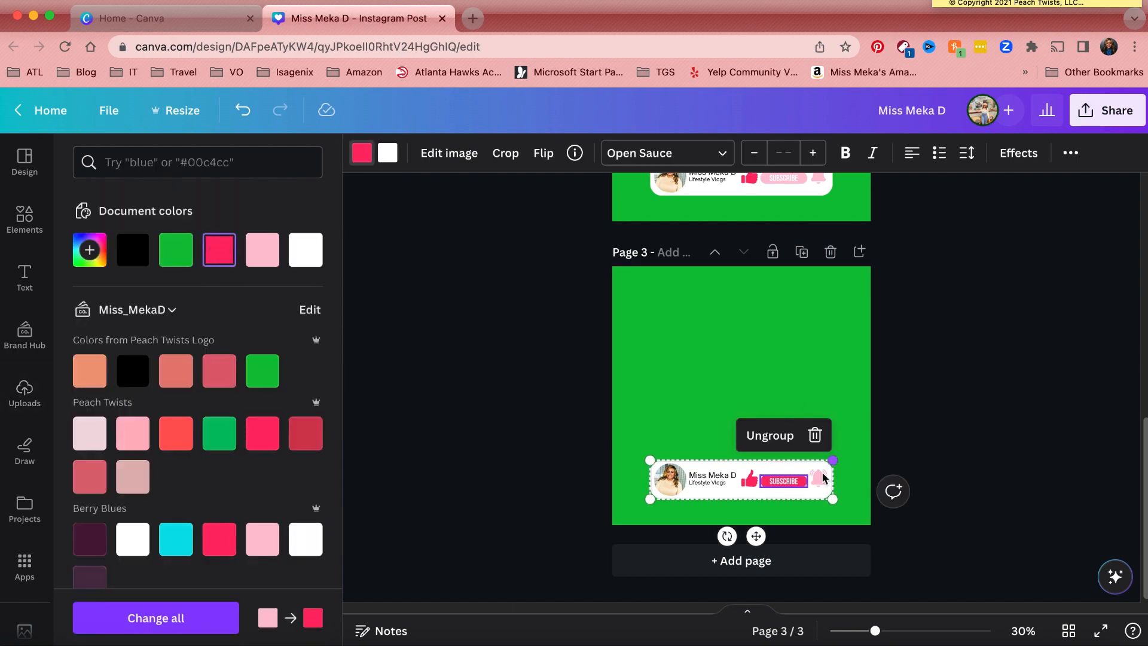
- Duplicate page 3 and recolor the bell icon on page 4 with the hot pink document color
{"action": "left_click", "coordinate": [801, 251]}
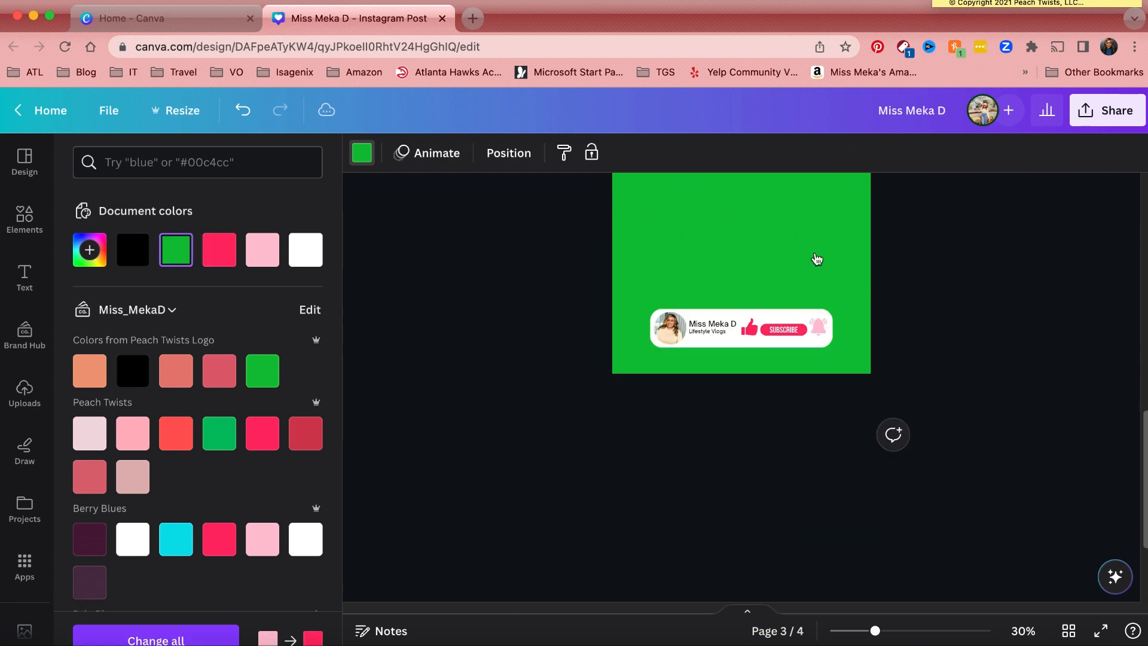
{"action": "left_click", "coordinate": [816, 478]}
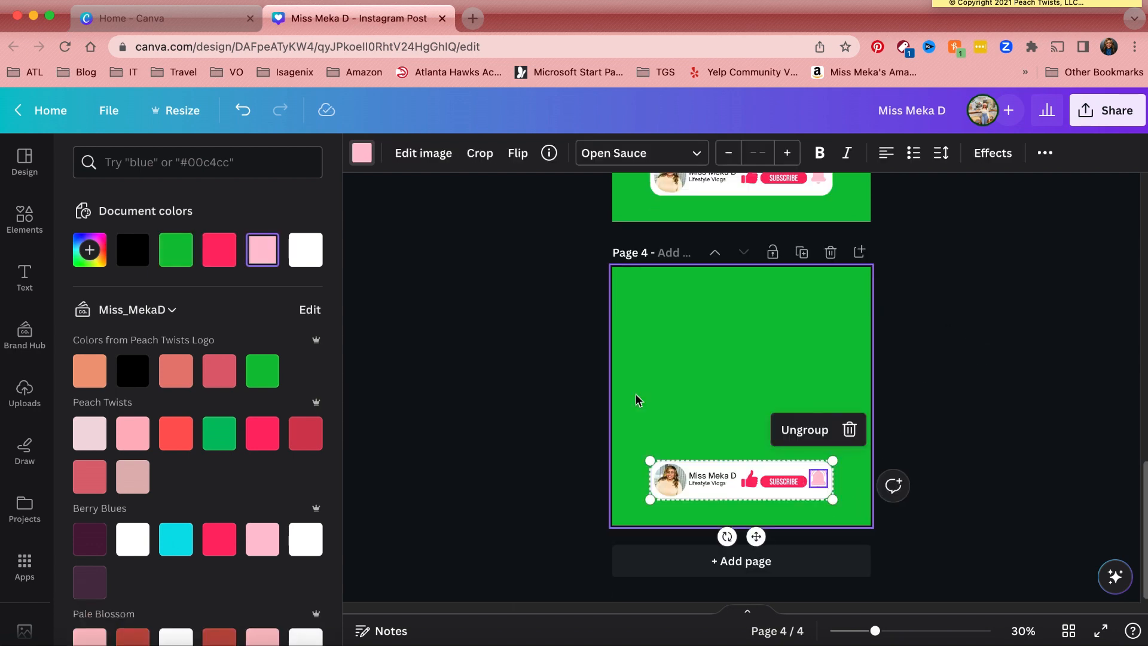
{"action": "left_click", "coordinate": [229, 267]}
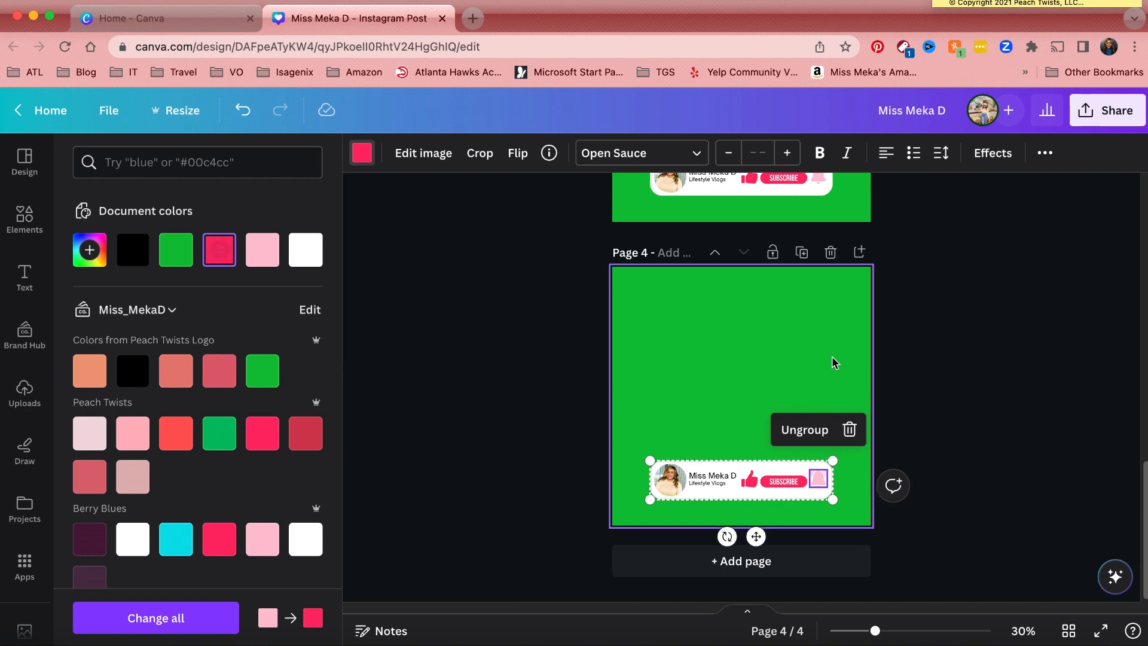
{"action": "left_click", "coordinate": [911, 355]}
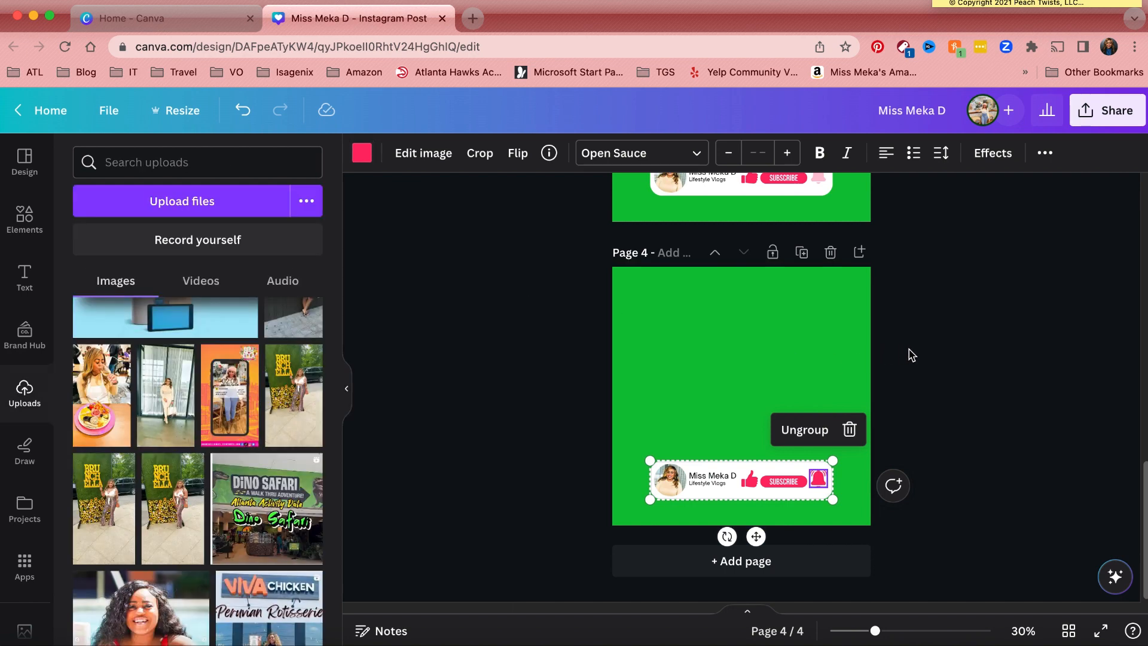
{"action": "left_click", "coordinate": [938, 359]}
- Apply the Rise page animation to page 1, set to animate on enter only, at a reduced speed
{"action": "scroll", "coordinate": [937, 359], "scroll_direction": "up", "scroll_amount": 7}
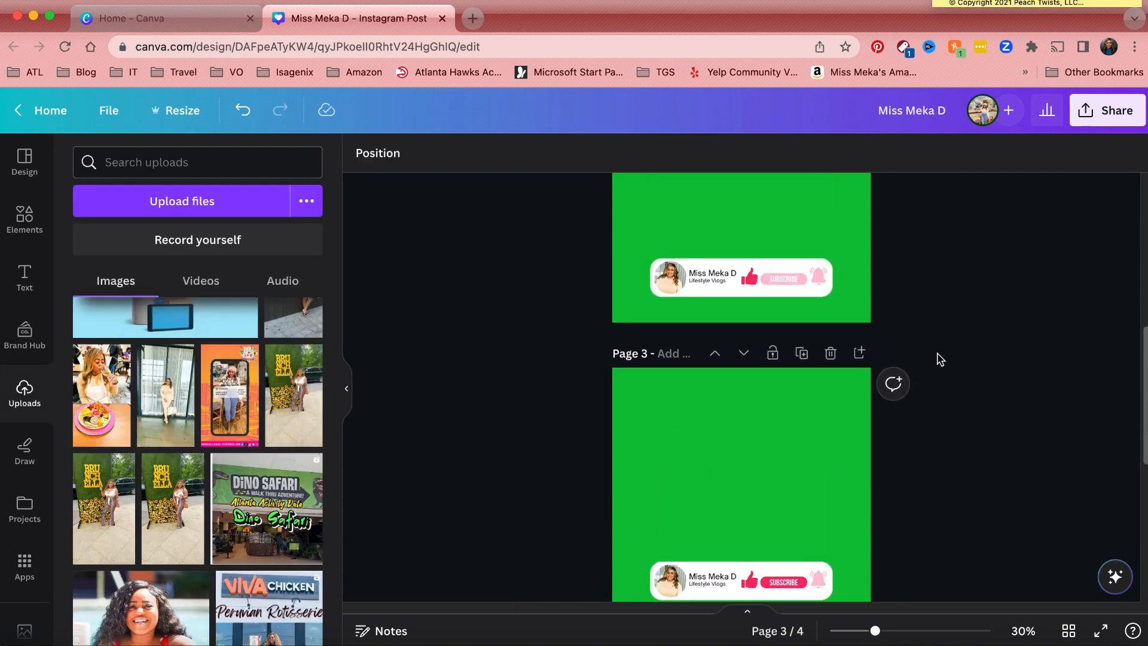
{"action": "scroll", "coordinate": [939, 358], "scroll_direction": "up", "scroll_amount": 10}
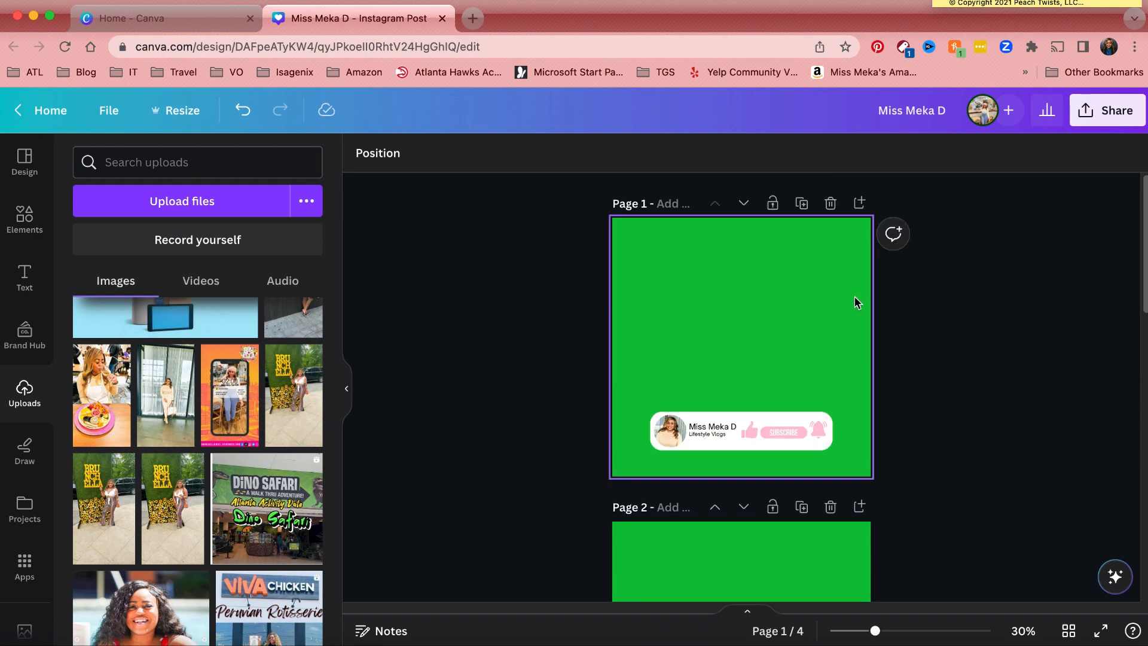
{"action": "left_click", "coordinate": [709, 261]}
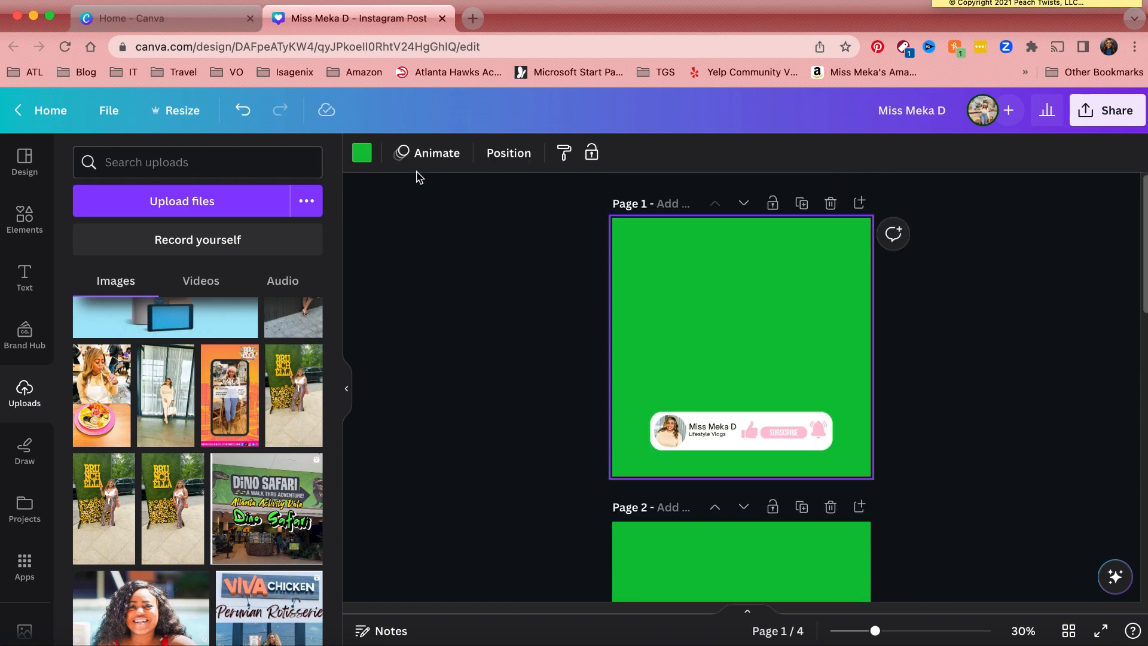
{"action": "left_click", "coordinate": [430, 157]}
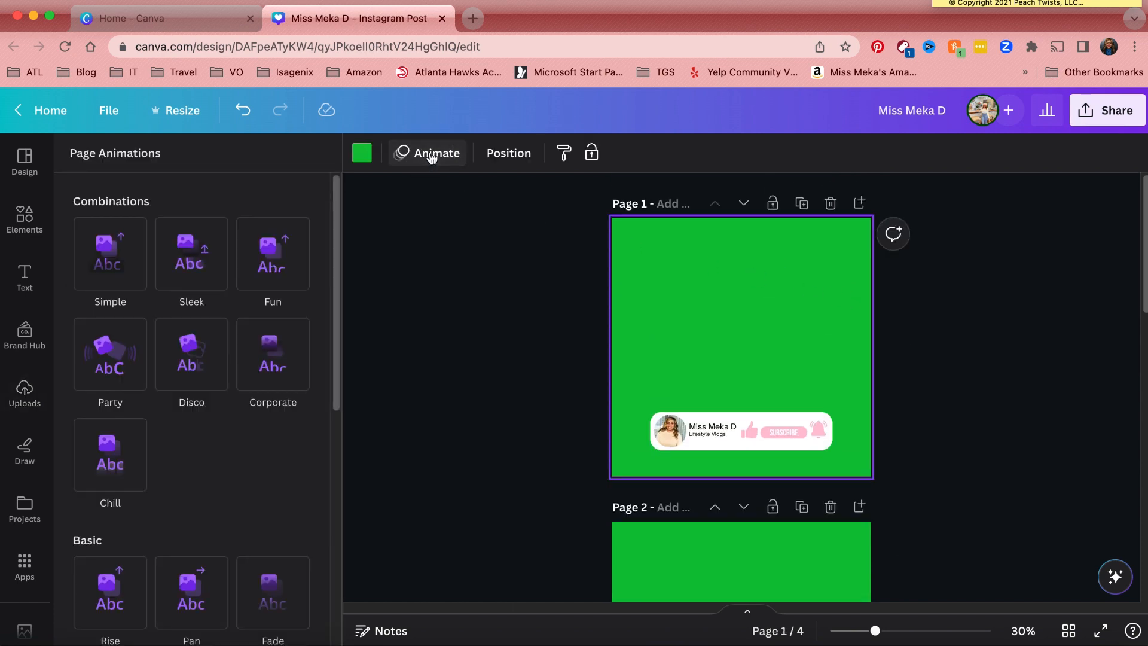
{"action": "scroll", "coordinate": [263, 452], "scroll_direction": "down", "scroll_amount": 1}
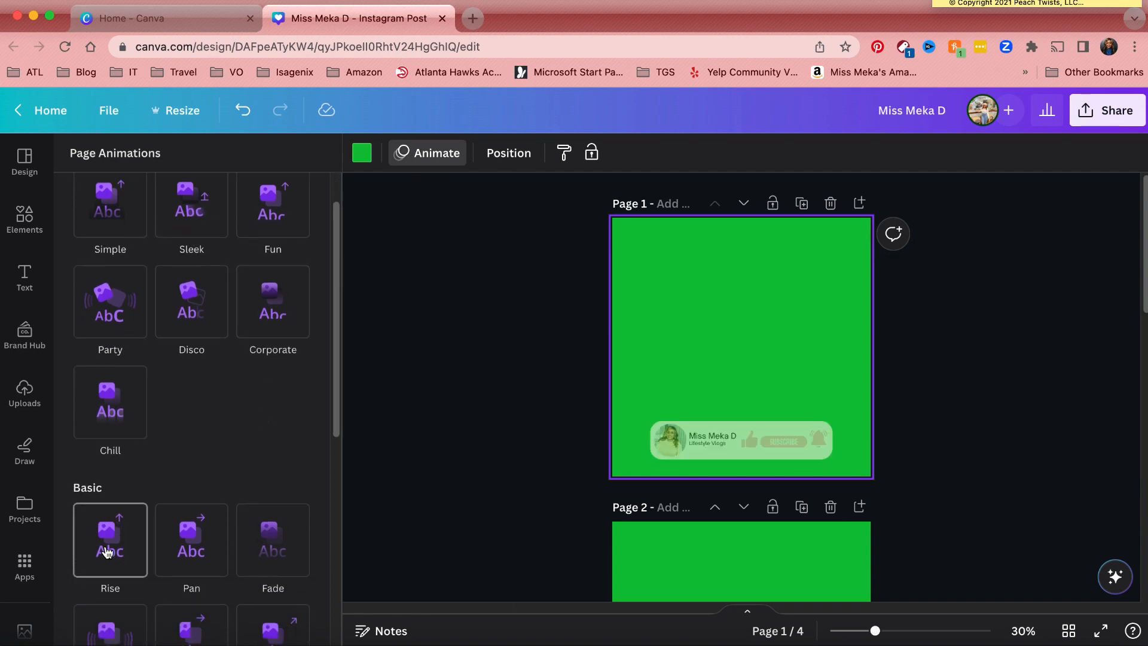
{"action": "left_click", "coordinate": [107, 550]}
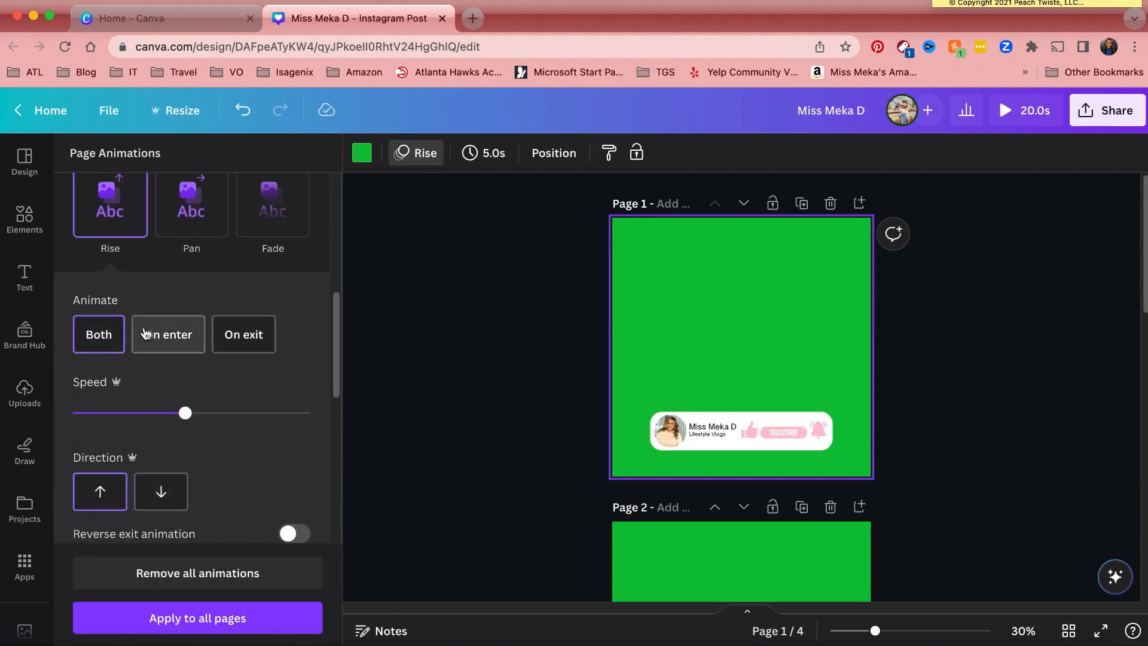
{"action": "left_click", "coordinate": [145, 333]}
{"action": "left_click_drag", "start_coordinate": [186, 412], "coordinate": [138, 418]}
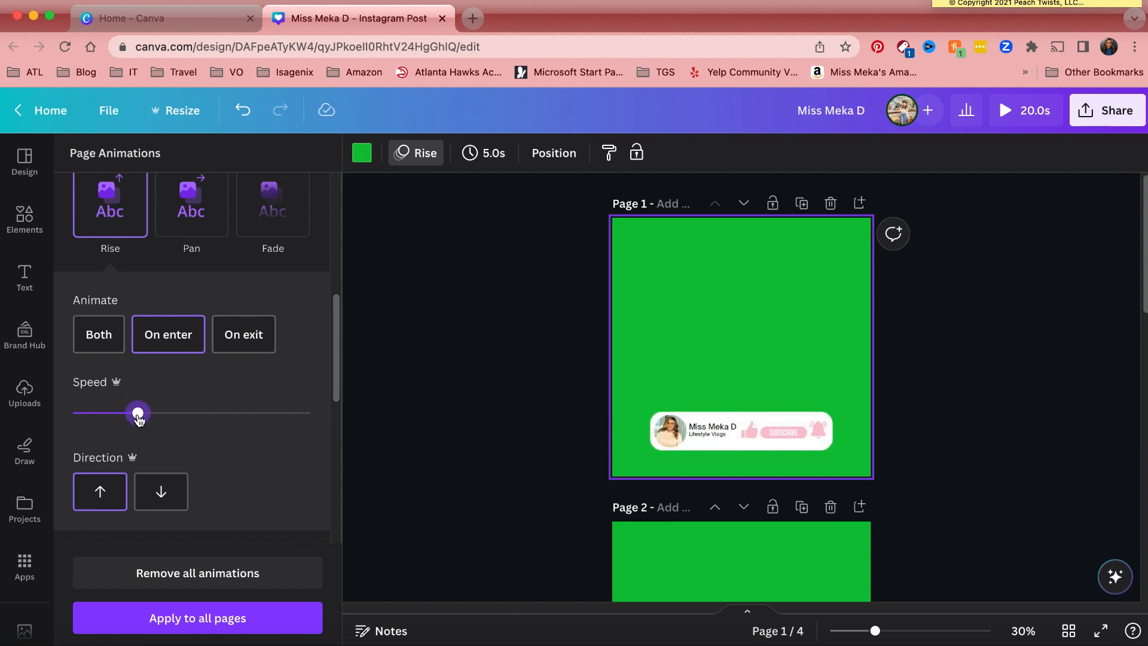
- Apply the Pop element animation to the thumbs-up on page 2, on enter only and at a reduced speed
{"action": "scroll", "coordinate": [453, 447], "scroll_direction": "down", "scroll_amount": 5}
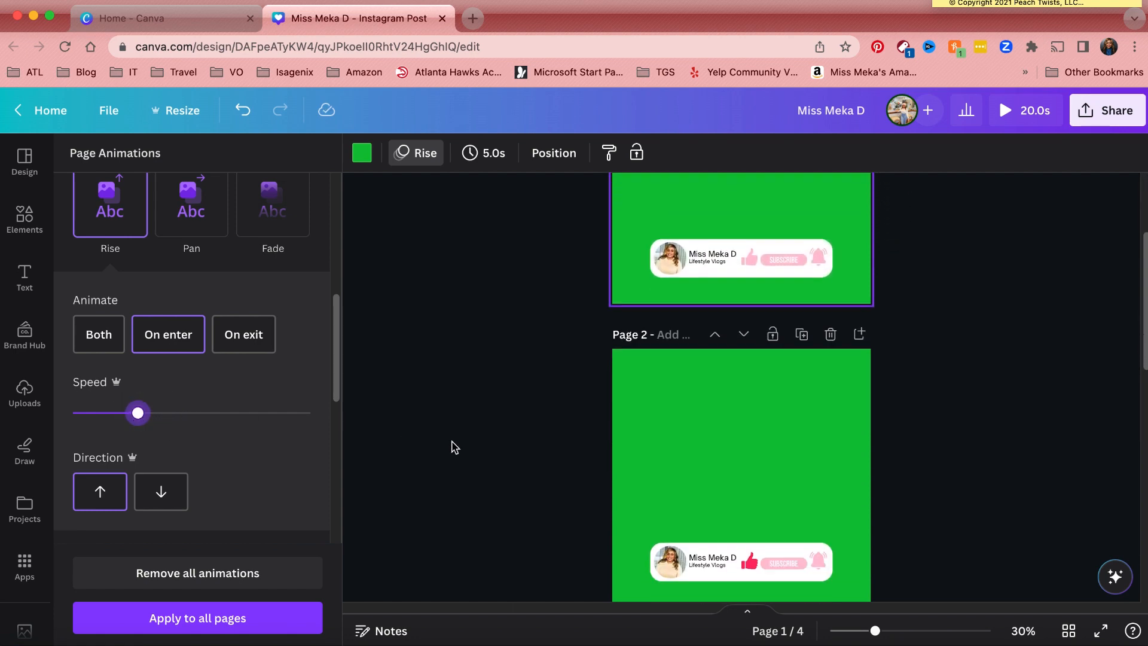
{"action": "left_click", "coordinate": [751, 550]}
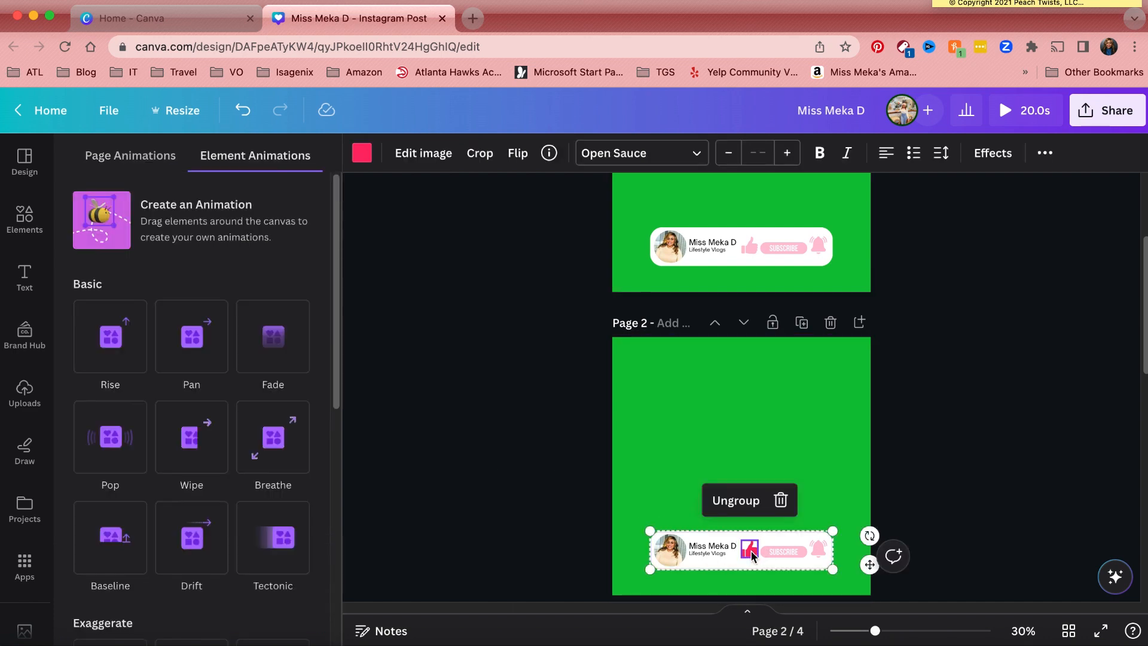
{"action": "left_click", "coordinate": [108, 437]}
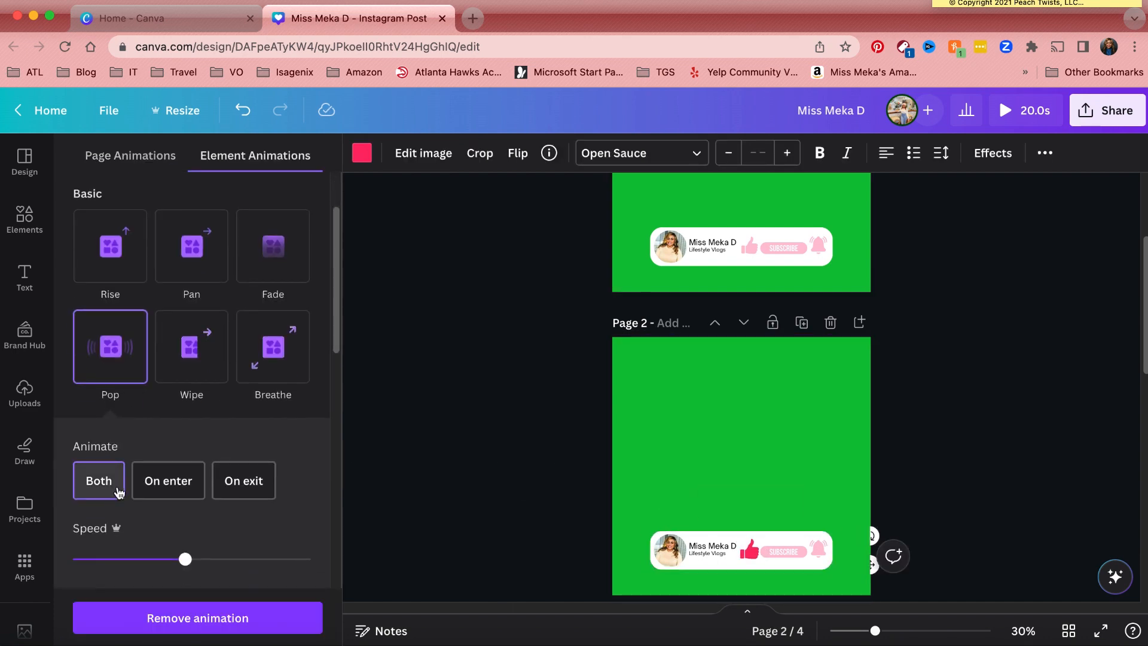
{"action": "left_click", "coordinate": [170, 480]}
{"action": "left_click_drag", "start_coordinate": [185, 560], "coordinate": [151, 559]}
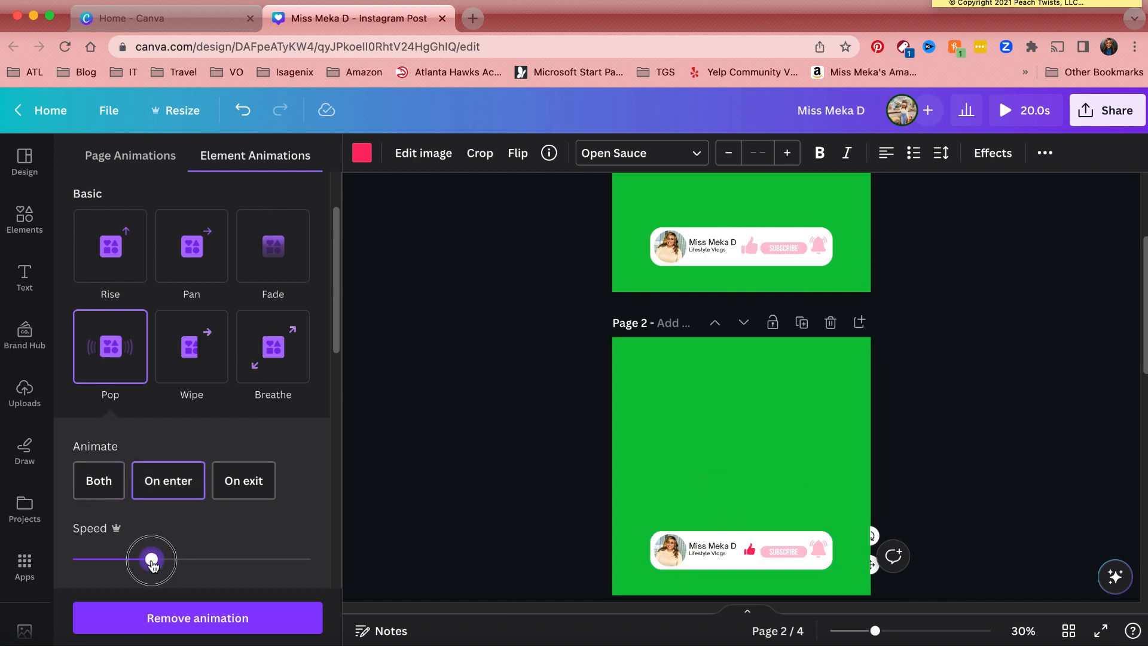
- Apply the Pop element animation to the SUBSCRIBE button on page 3, on enter only and at a reduced speed
{"action": "scroll", "coordinate": [459, 478], "scroll_direction": "down", "scroll_amount": 5}
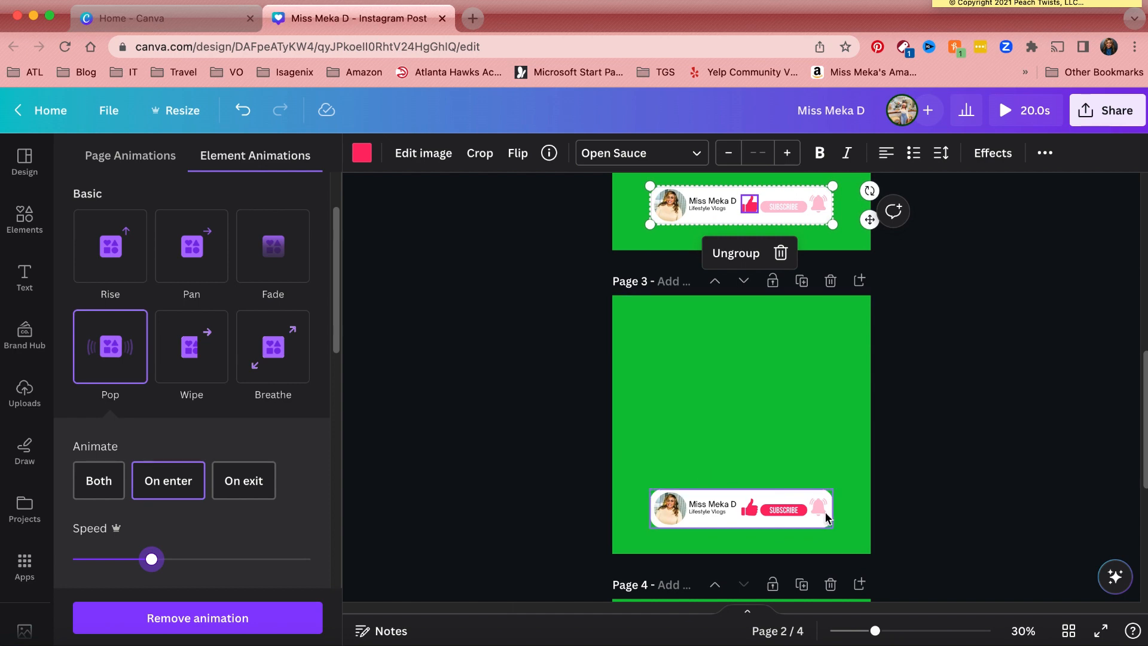
{"action": "left_click", "coordinate": [795, 512]}
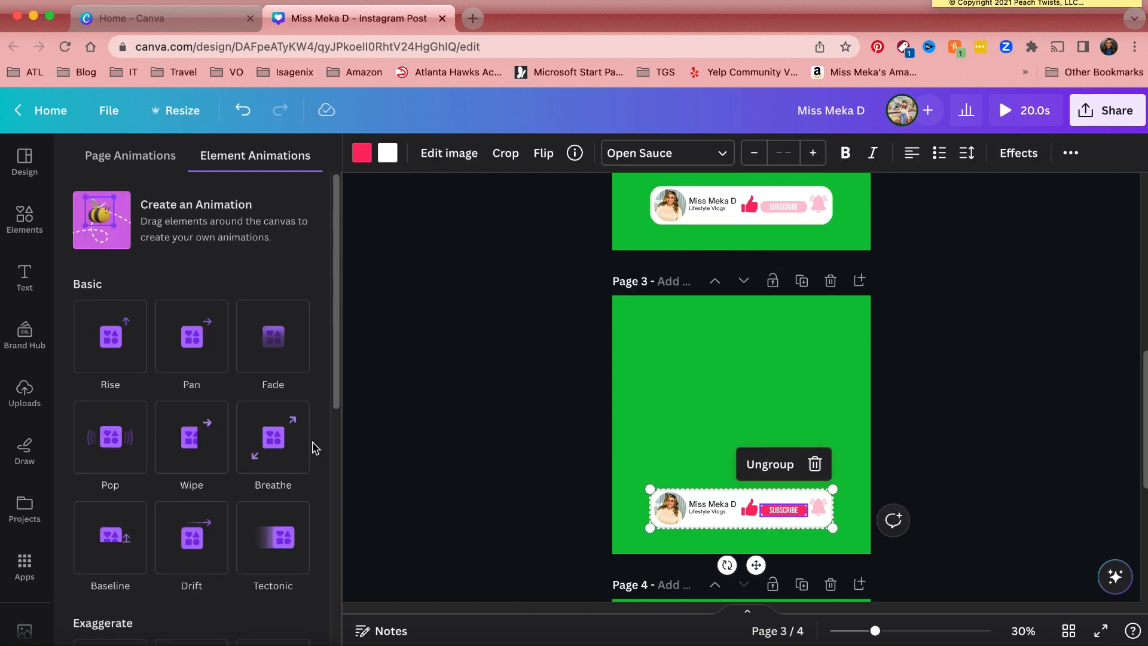
{"action": "left_click", "coordinate": [98, 431]}
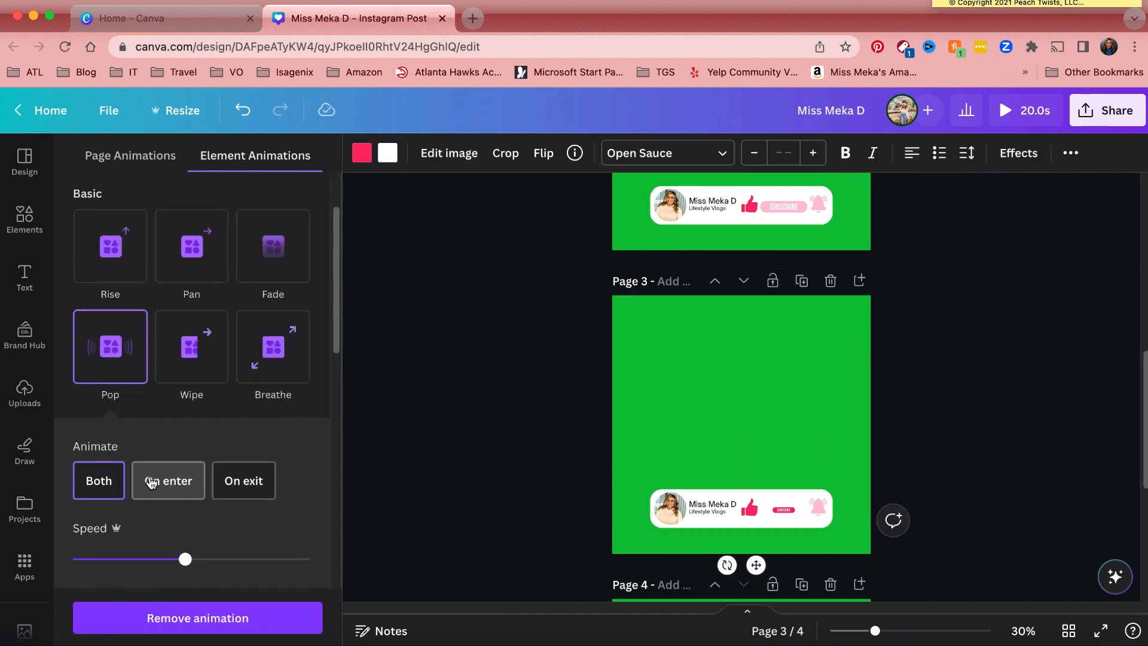
{"action": "left_click", "coordinate": [168, 481]}
{"action": "left_click_drag", "start_coordinate": [185, 558], "coordinate": [137, 565]}
- Apply the Pop element animation to the bell icon on page 4, on enter only and at a reduced speed
{"action": "scroll", "coordinate": [505, 490], "scroll_direction": "down", "scroll_amount": 5}
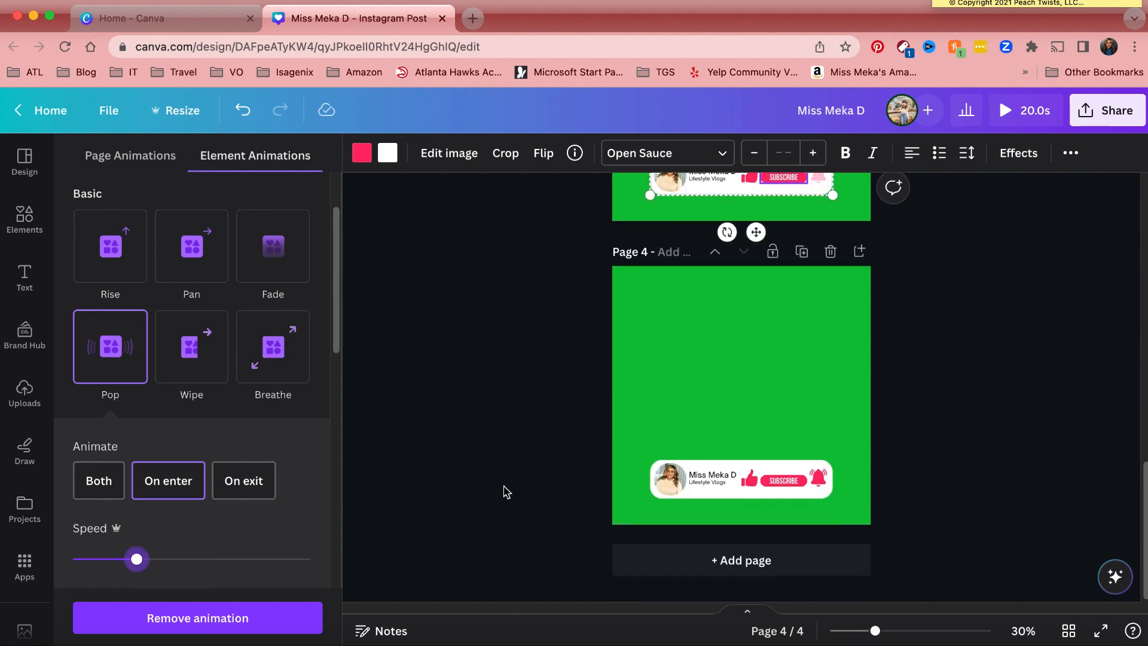
{"action": "left_click", "coordinate": [754, 462]}
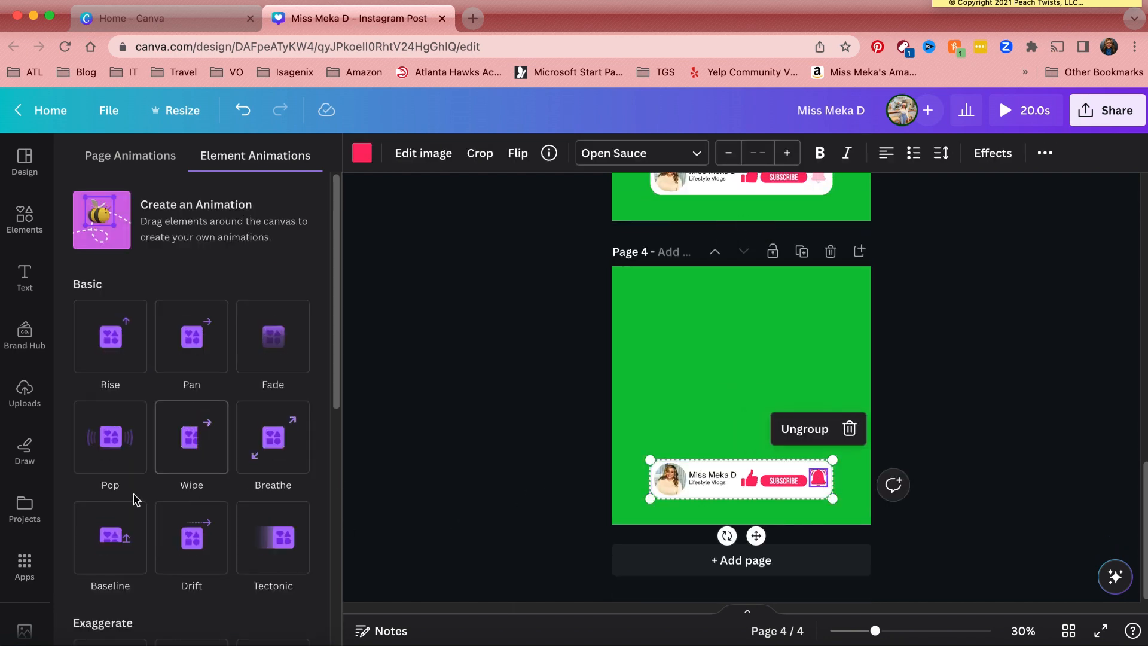
{"action": "left_click", "coordinate": [130, 443]}
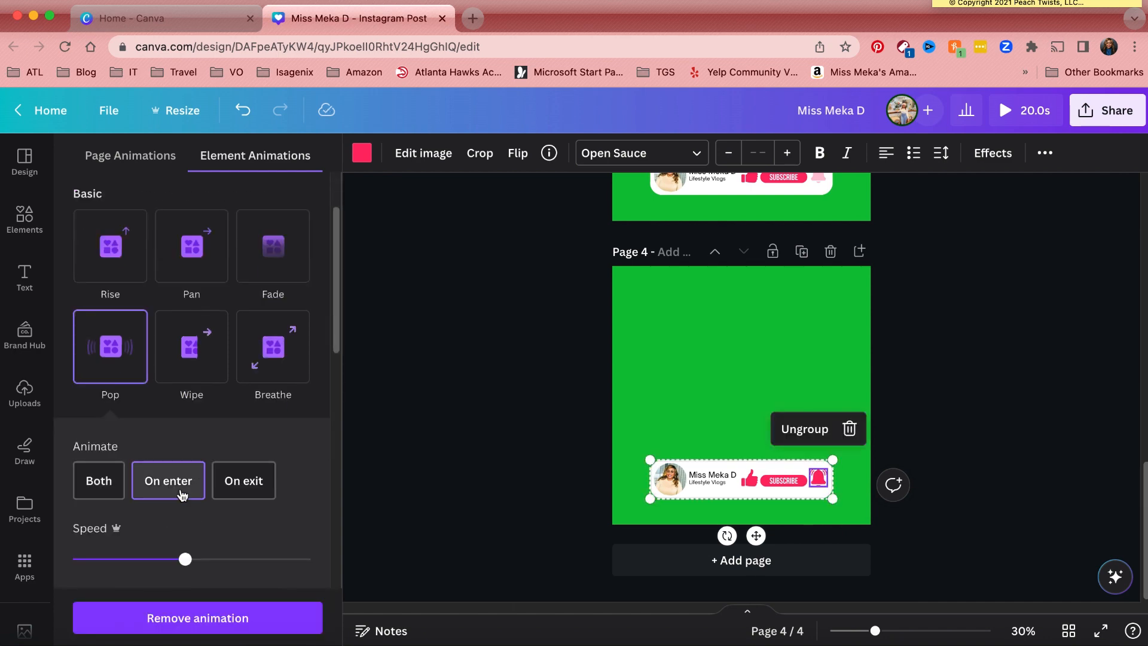
{"action": "left_click_drag", "start_coordinate": [187, 565], "coordinate": [146, 565]}
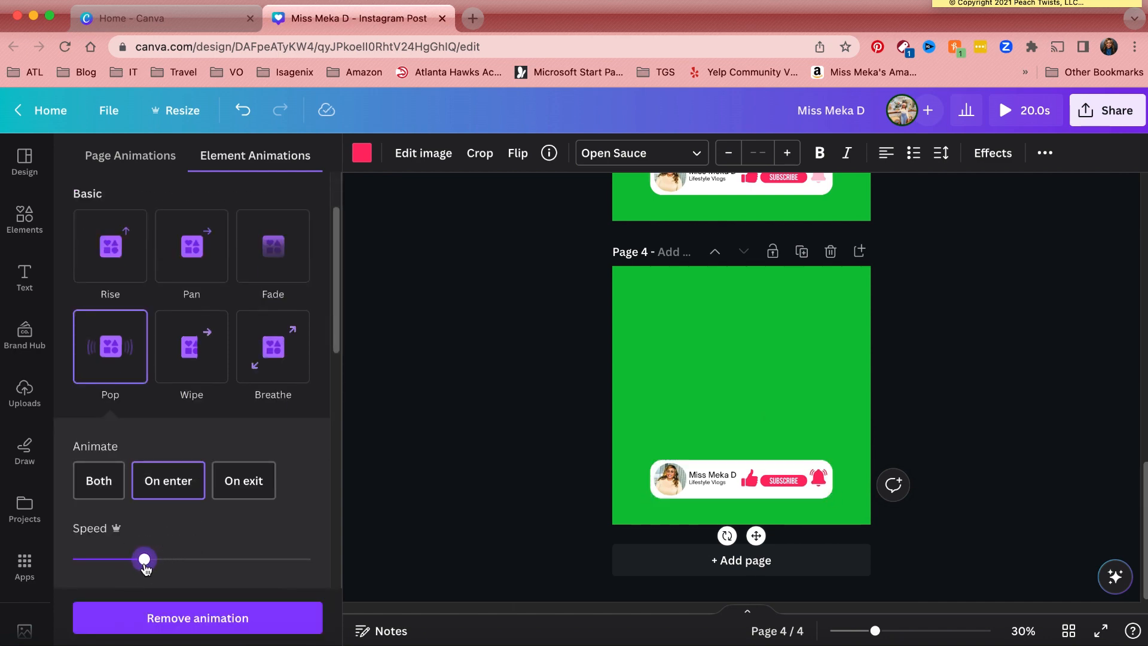
{"action": "left_click", "coordinate": [487, 480]}
- Play a preview of the animated four-page banner from page 1 and close it
{"action": "scroll", "coordinate": [487, 479], "scroll_direction": "up", "scroll_amount": 14}
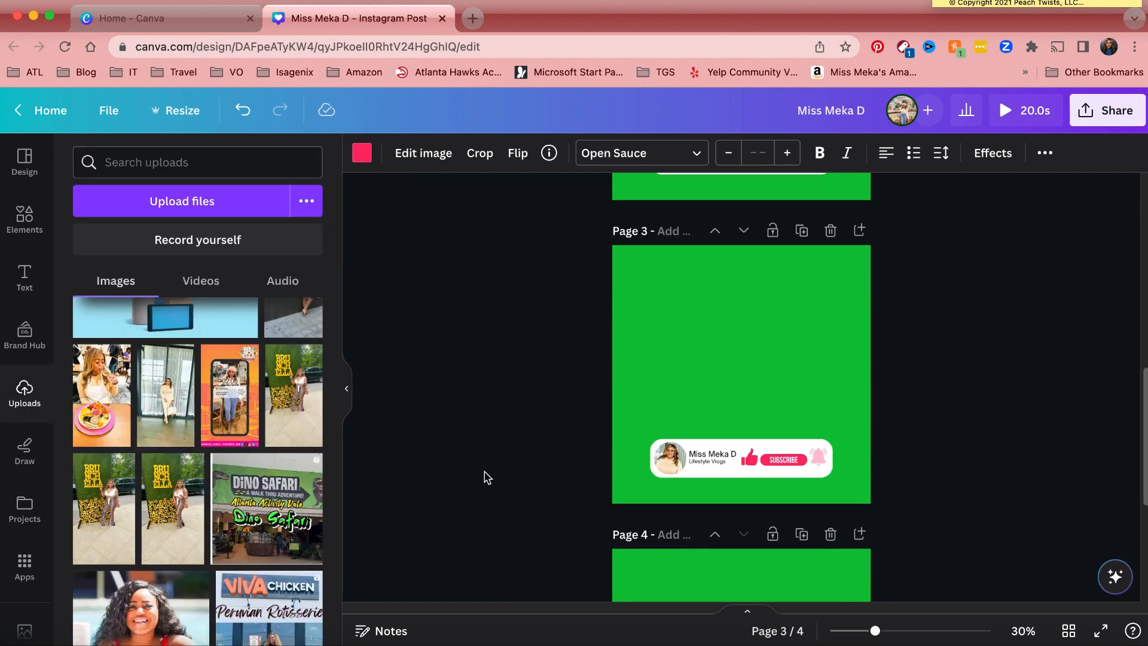
{"action": "left_click", "coordinate": [678, 311]}
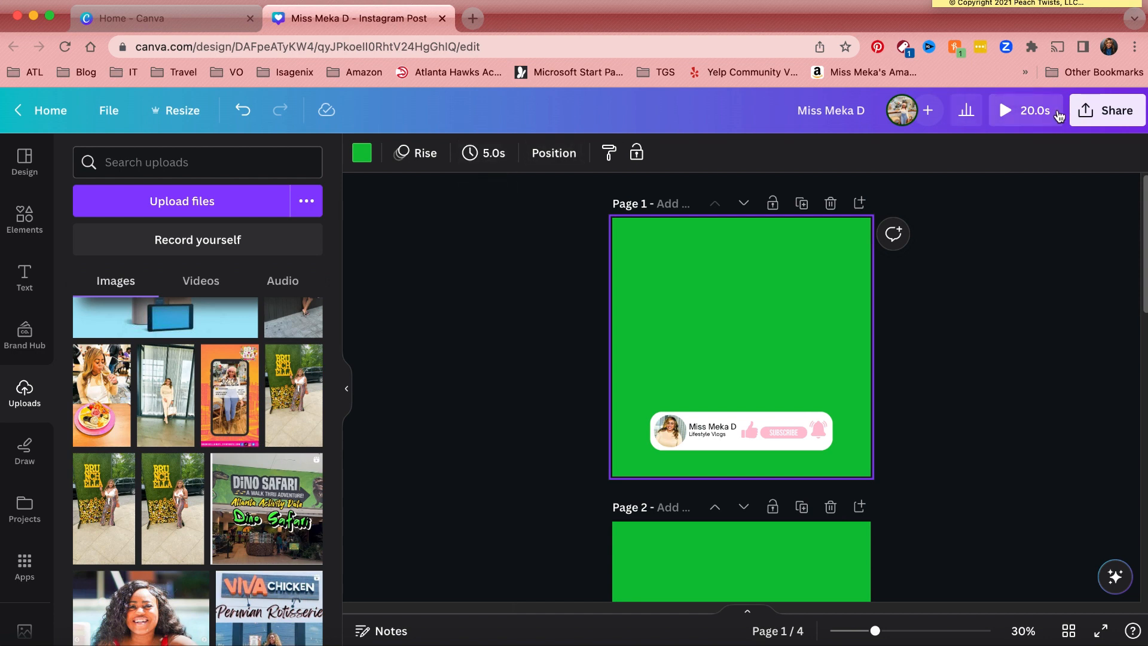
{"action": "left_click", "coordinate": [1011, 112]}
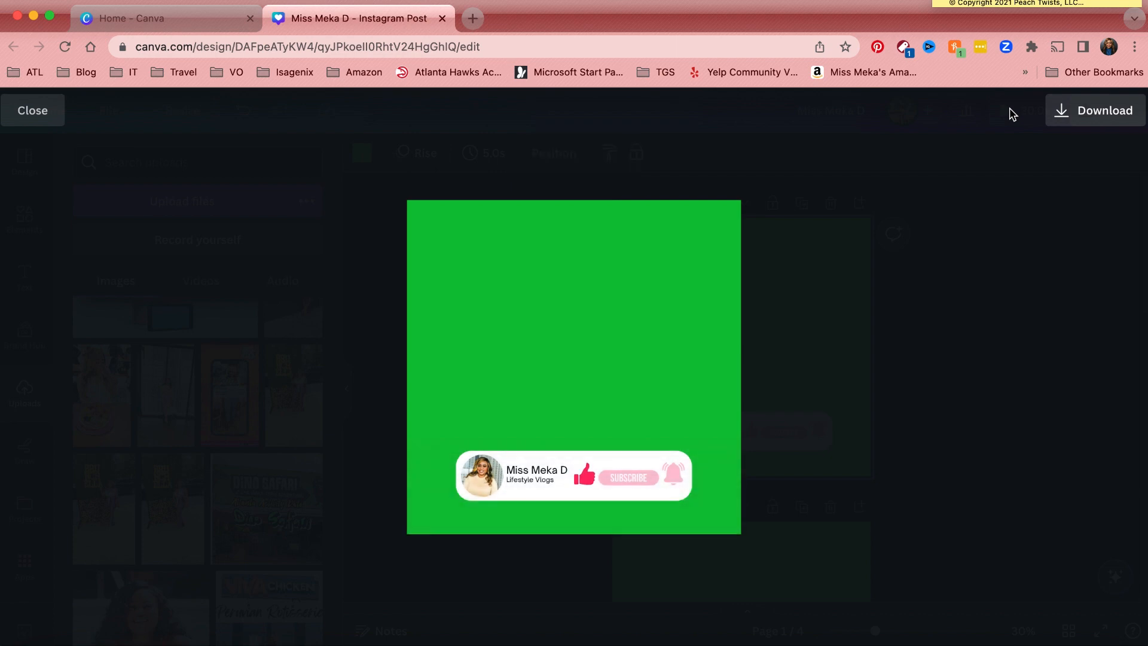
{"action": "left_click", "coordinate": [32, 110]}
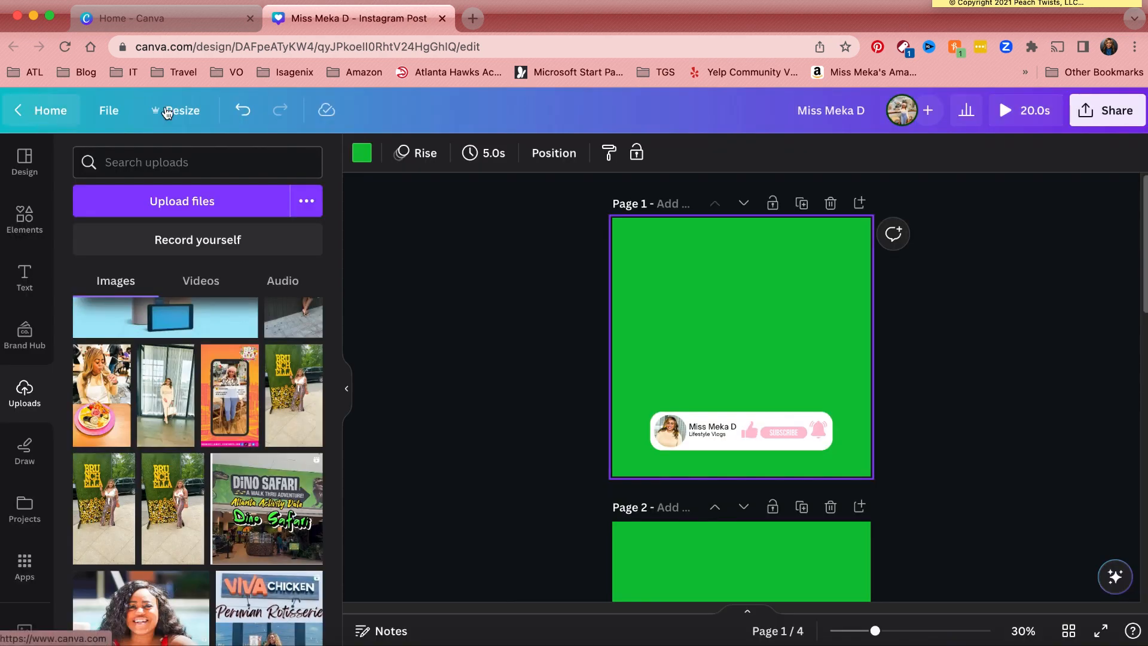
- Set the page timing to 0.7 s and apply it to all four pages
{"action": "left_click", "coordinate": [494, 154]}
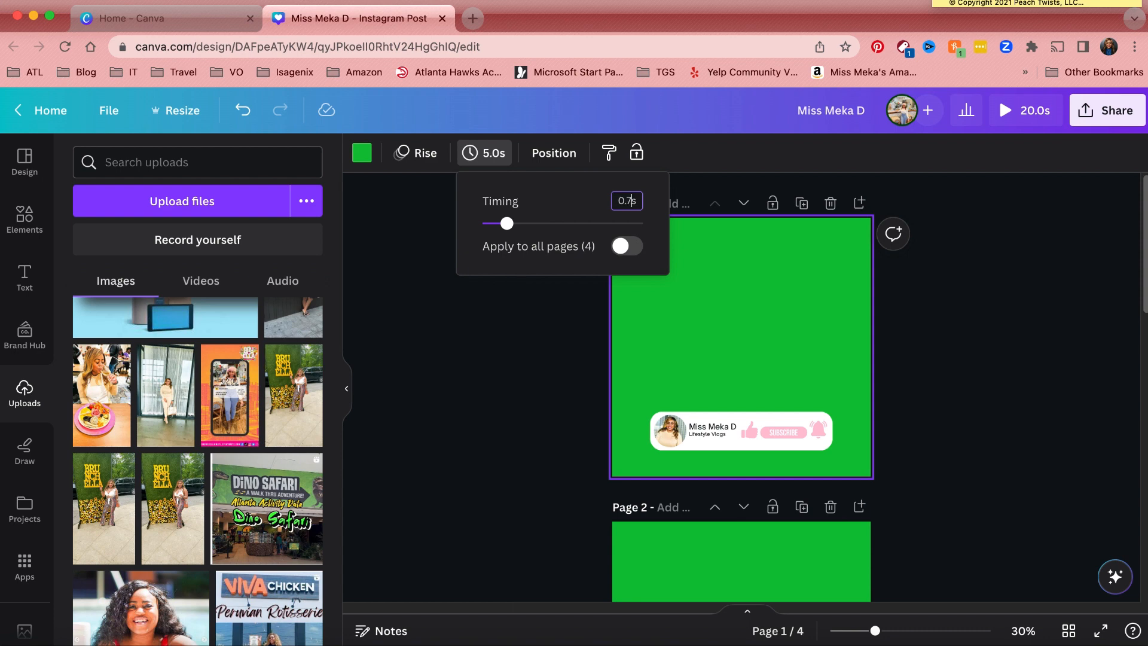
{"action": "left_click", "coordinate": [630, 247]}
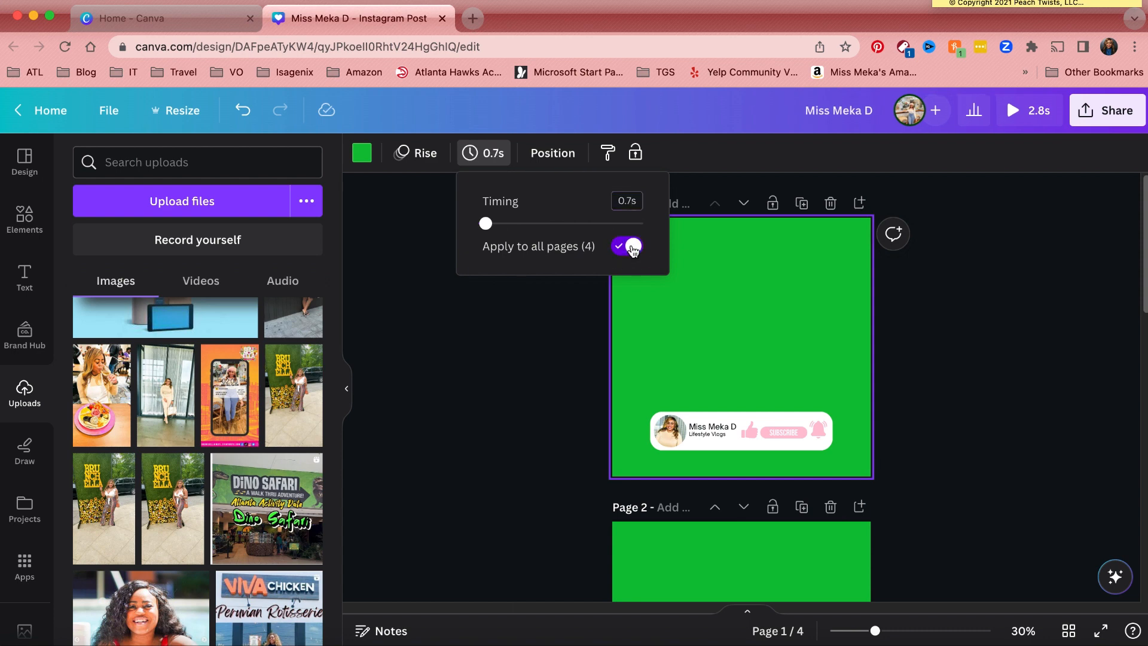
{"action": "left_click", "coordinate": [1009, 198]}
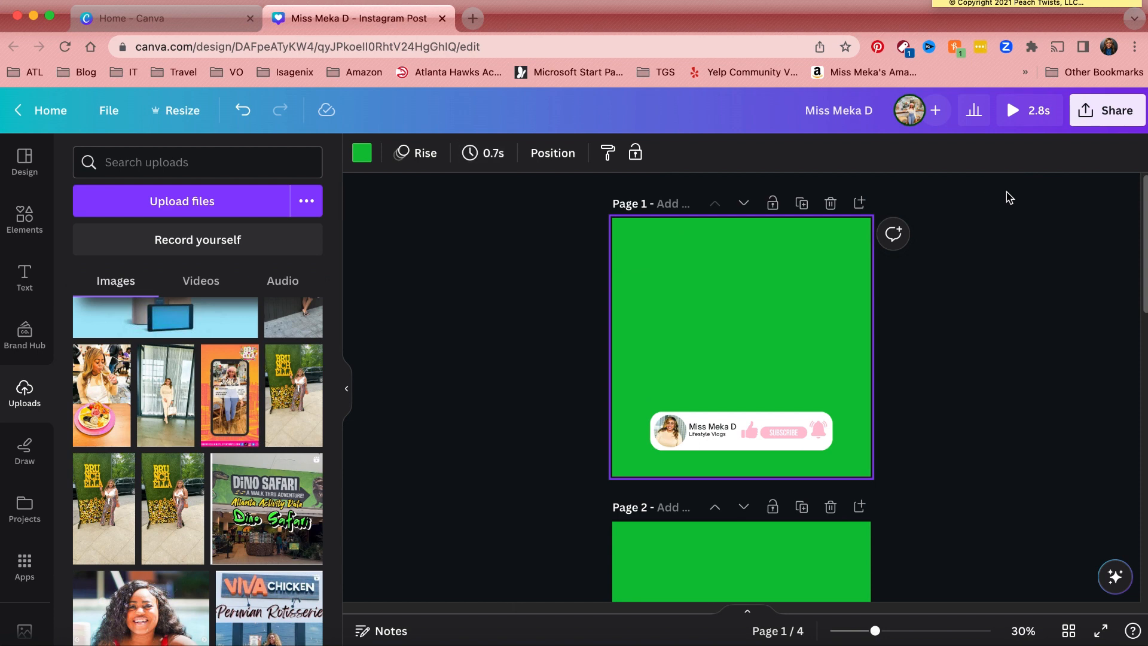
- Preview the banner animation again with the shortened page timing, exit the preview and look over the pages
{"action": "left_click", "coordinate": [1031, 115]}
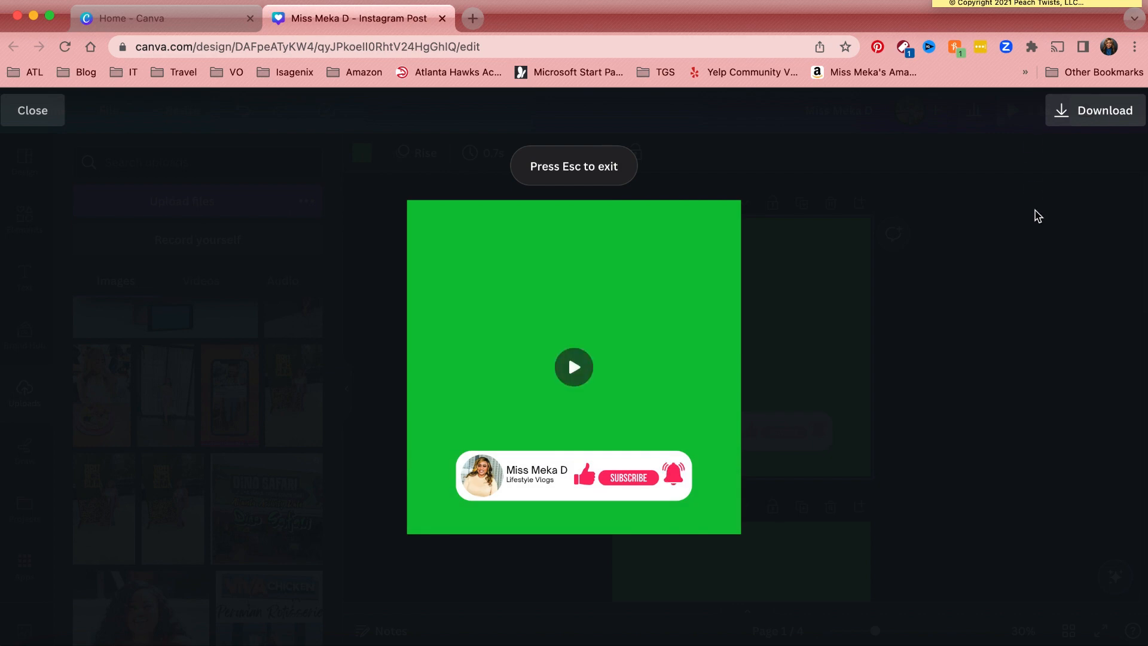
{"action": "key", "text": "Escape"}
{"action": "scroll", "coordinate": [1076, 342], "scroll_direction": "down", "scroll_amount": 5}
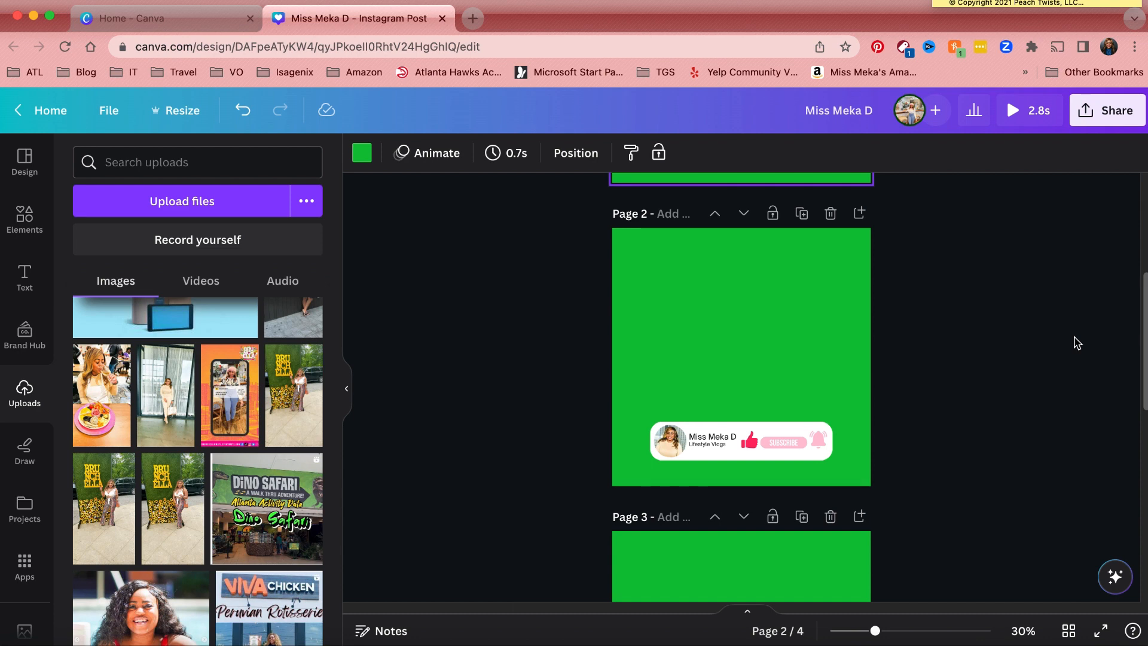
{"action": "scroll", "coordinate": [1076, 342], "scroll_direction": "up", "scroll_amount": 5}
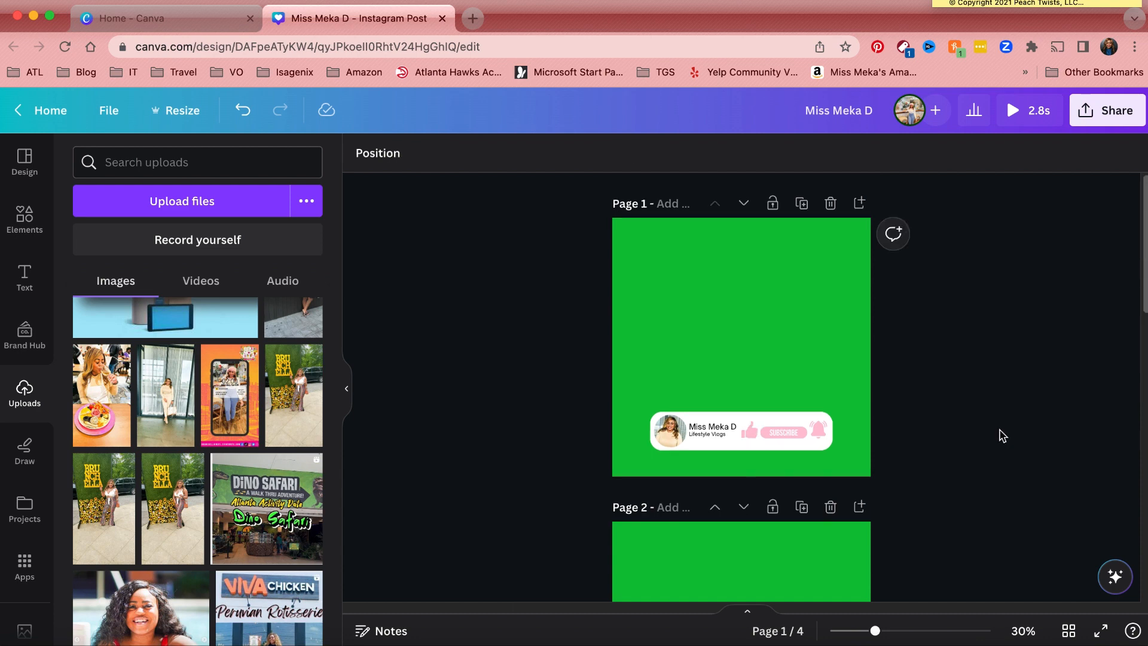
- Open the download options for the finished banner design
{"action": "left_click", "coordinate": [1099, 117]}
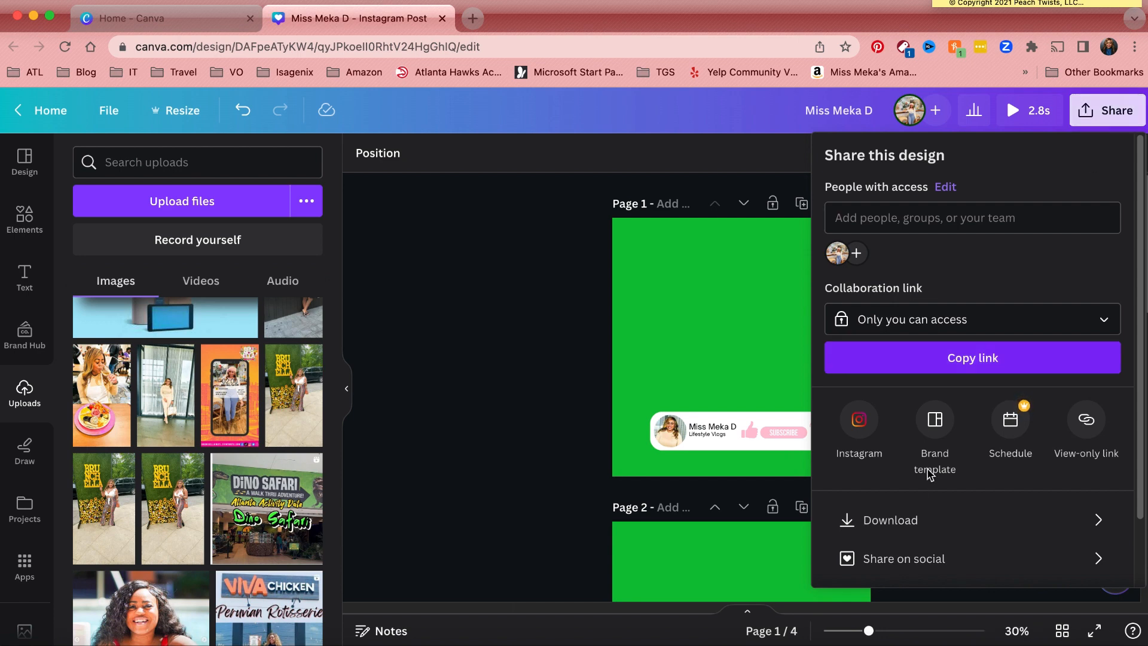
{"action": "left_click", "coordinate": [888, 520]}
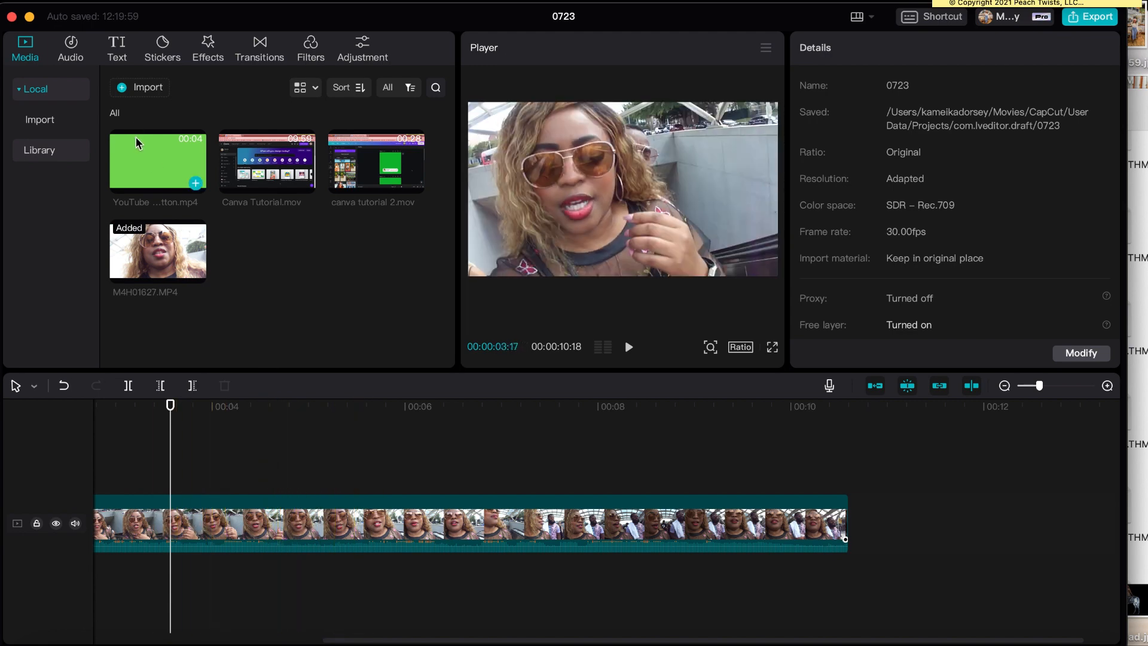
- In CapCut, place the YouTube Subscribe Button.mp4 clip on a track above the vlog footage, starting just past the 3-second mark
{"action": "left_click_drag", "start_coordinate": [144, 145], "coordinate": [154, 476]}
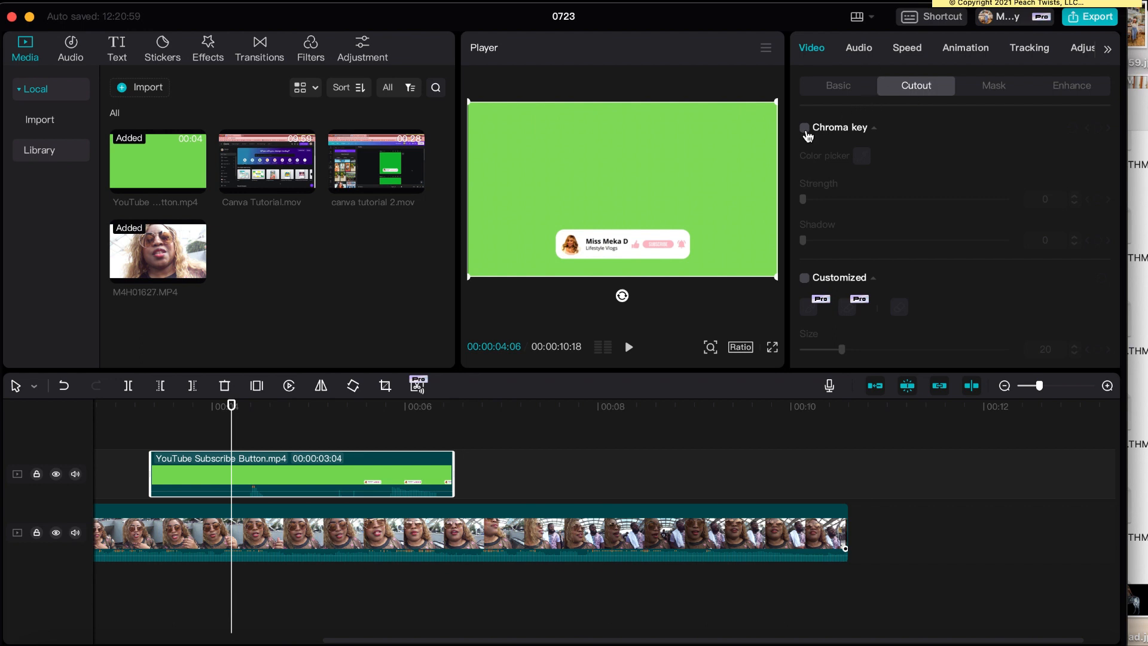
- Enable Chroma key for the YouTube Subscribe Button clip and pick its green background as the key color
{"action": "left_click", "coordinate": [804, 130]}
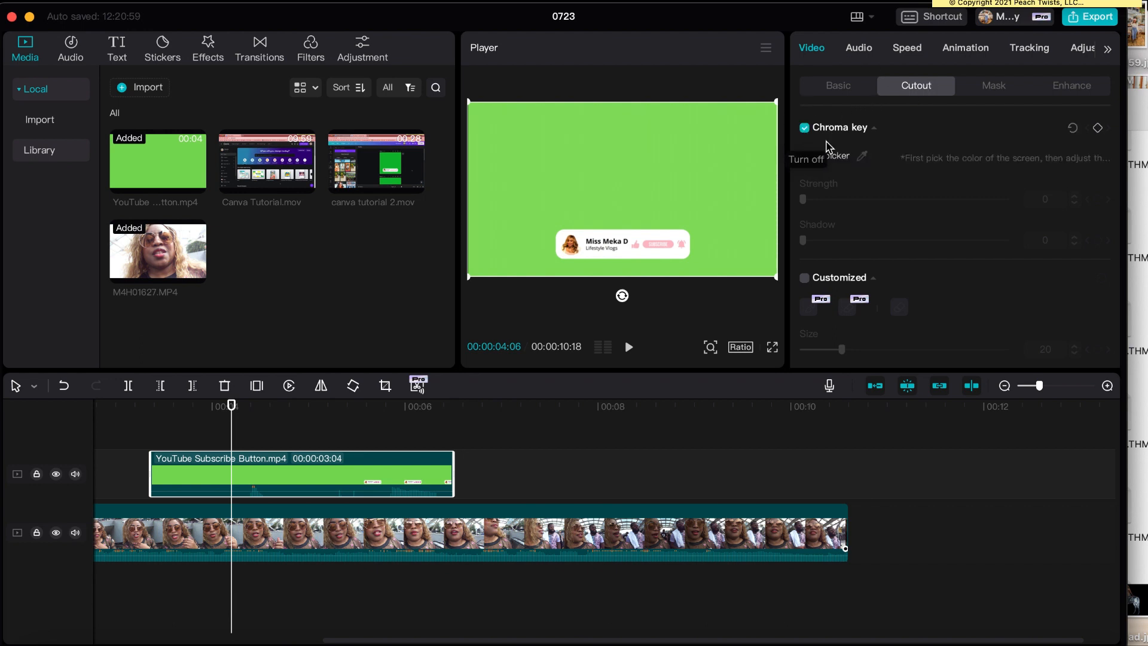
{"action": "left_click", "coordinate": [859, 159]}
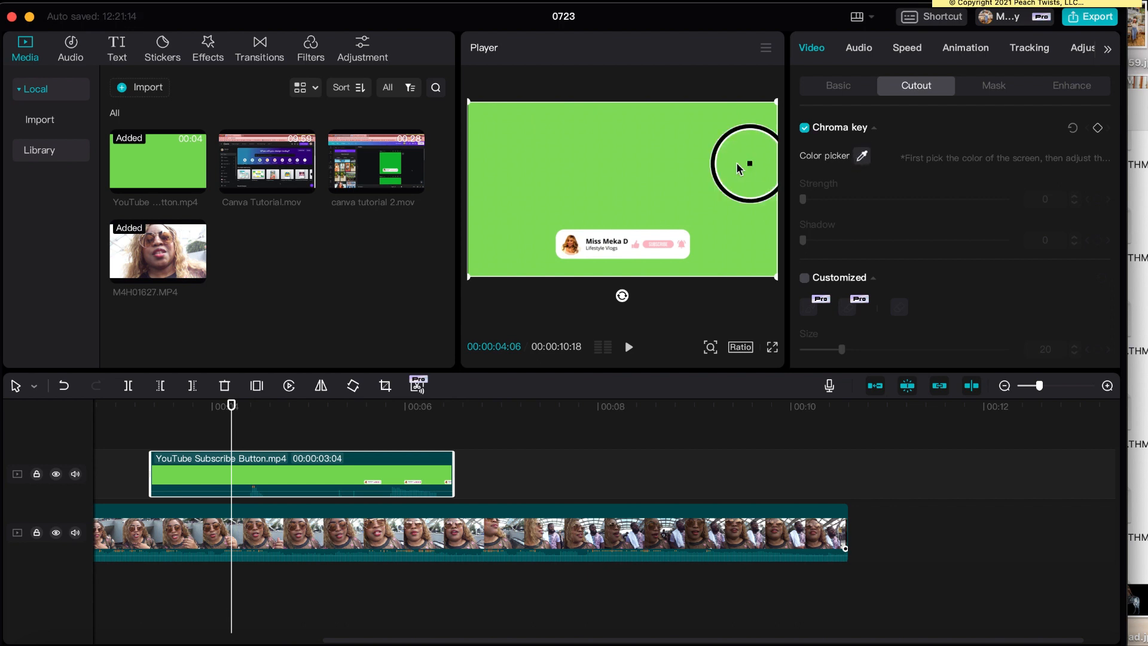
{"action": "left_click", "coordinate": [615, 159]}
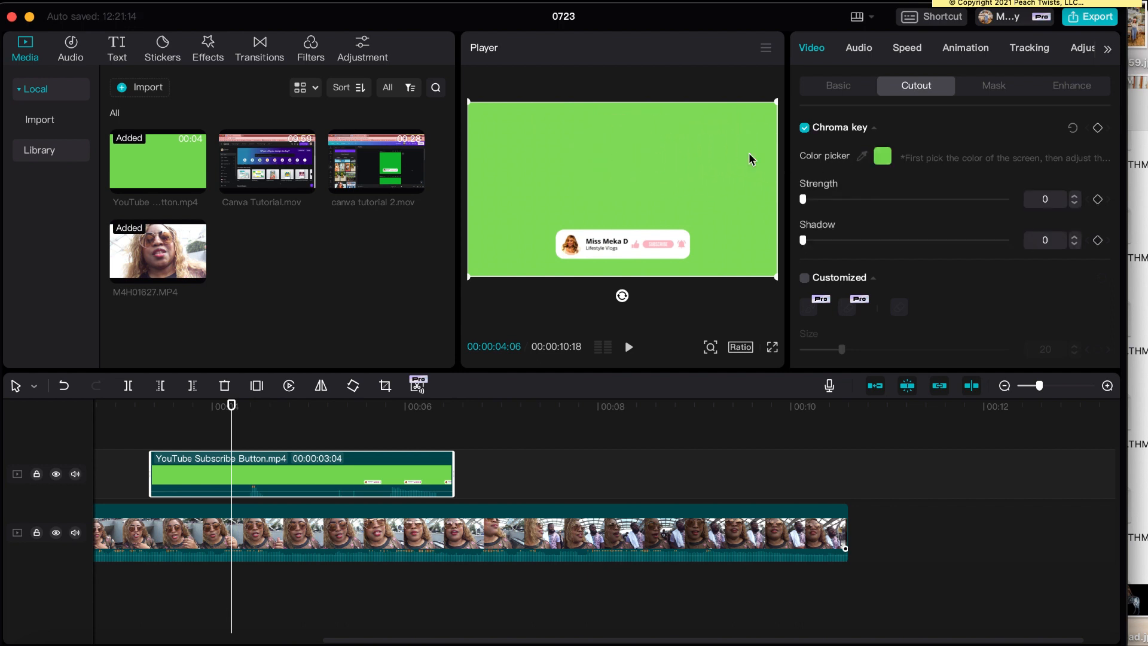
- Set the chroma key strength to 5 and move the banner to the lower-left corner of the video frame
{"action": "left_click", "coordinate": [1078, 198]}
{"action": "left_click", "coordinate": [1078, 199]}
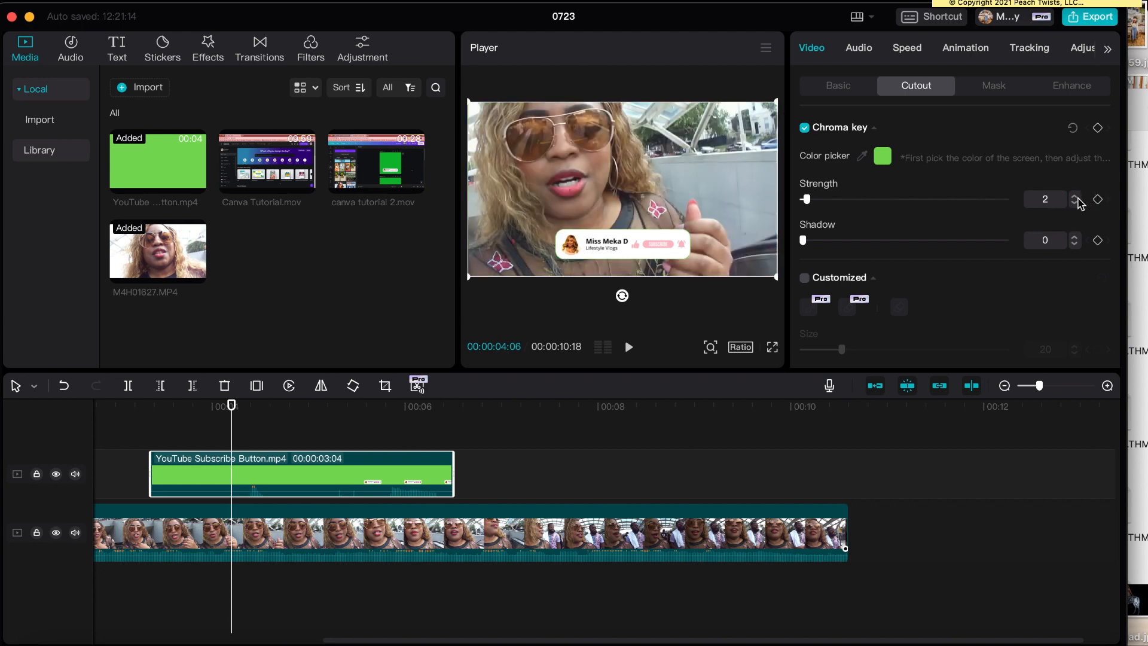
{"action": "left_click", "coordinate": [1078, 199]}
{"action": "left_click", "coordinate": [1078, 198]}
{"action": "left_click", "coordinate": [1076, 198]}
{"action": "left_click_drag", "start_coordinate": [664, 132], "coordinate": [580, 143]}
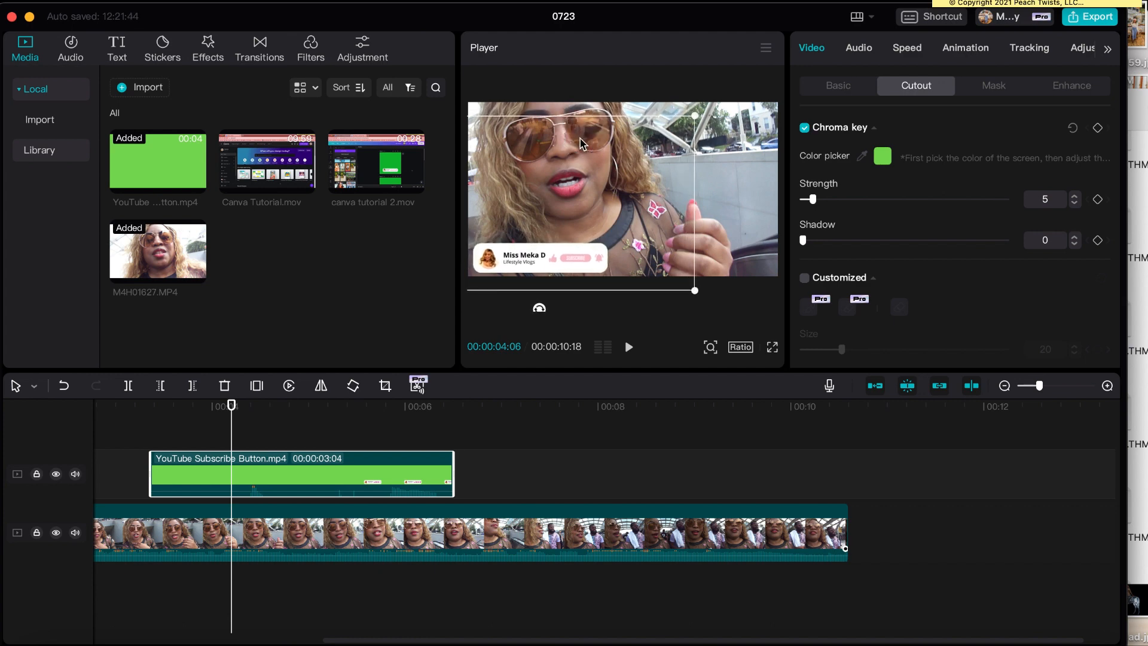
{"action": "left_click", "coordinate": [709, 308]}
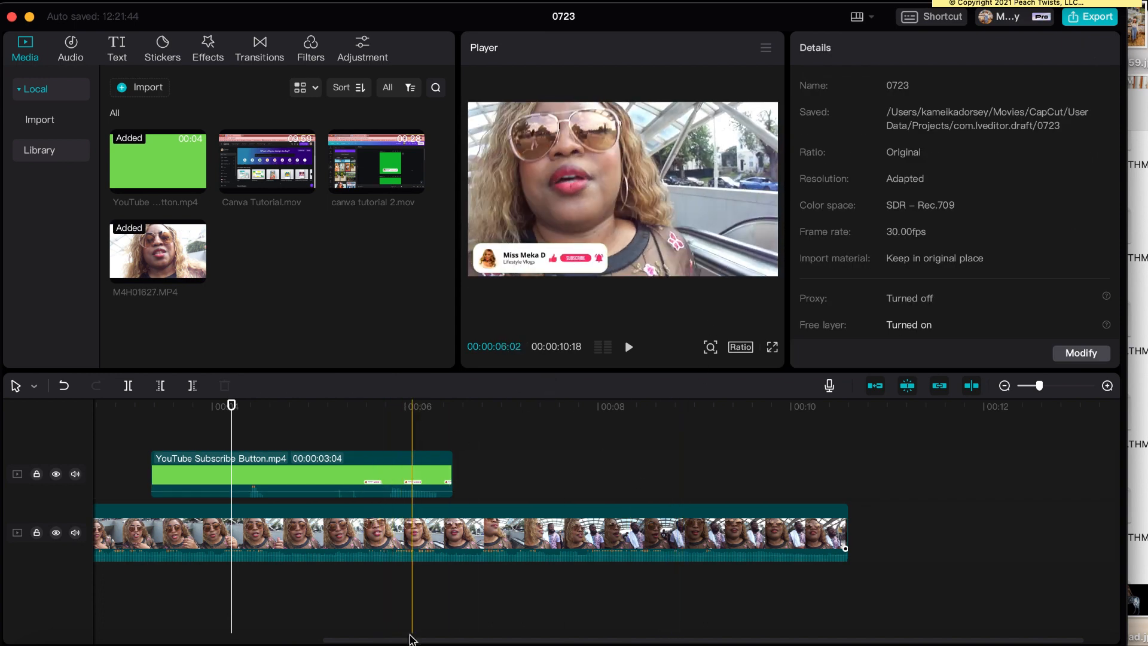
- Play the vlog footage from just before the subscribe banner clip until past its end to check the overlay
{"action": "left_click_drag", "start_coordinate": [410, 639], "coordinate": [249, 624]}
{"action": "left_click", "coordinate": [296, 407]}
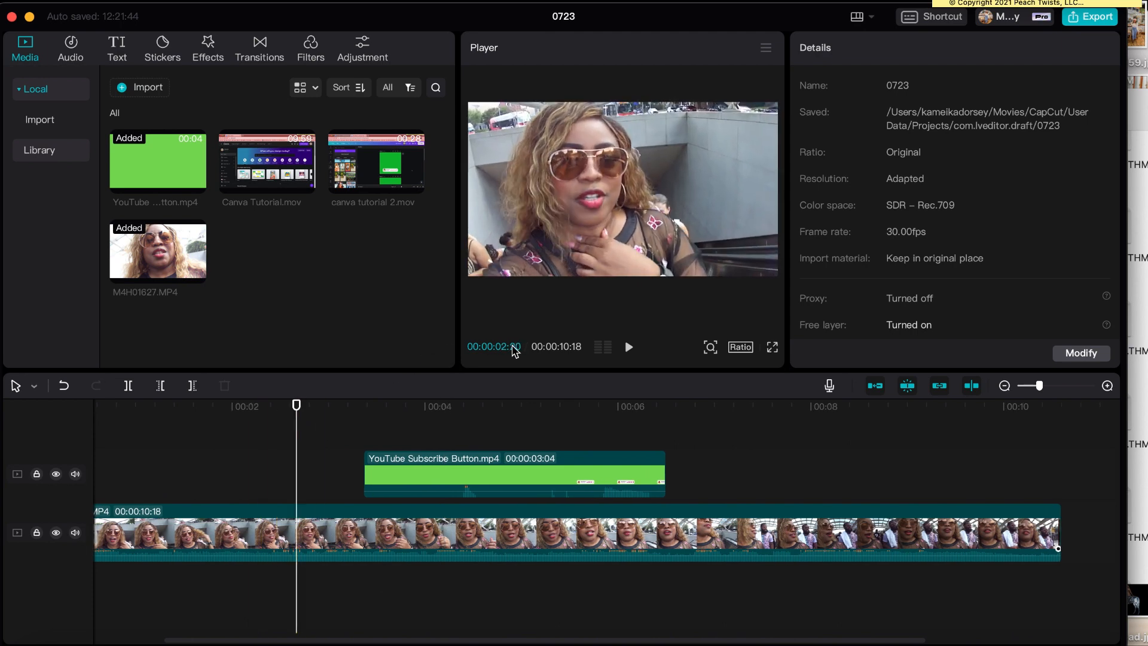
{"action": "left_click", "coordinate": [628, 347]}
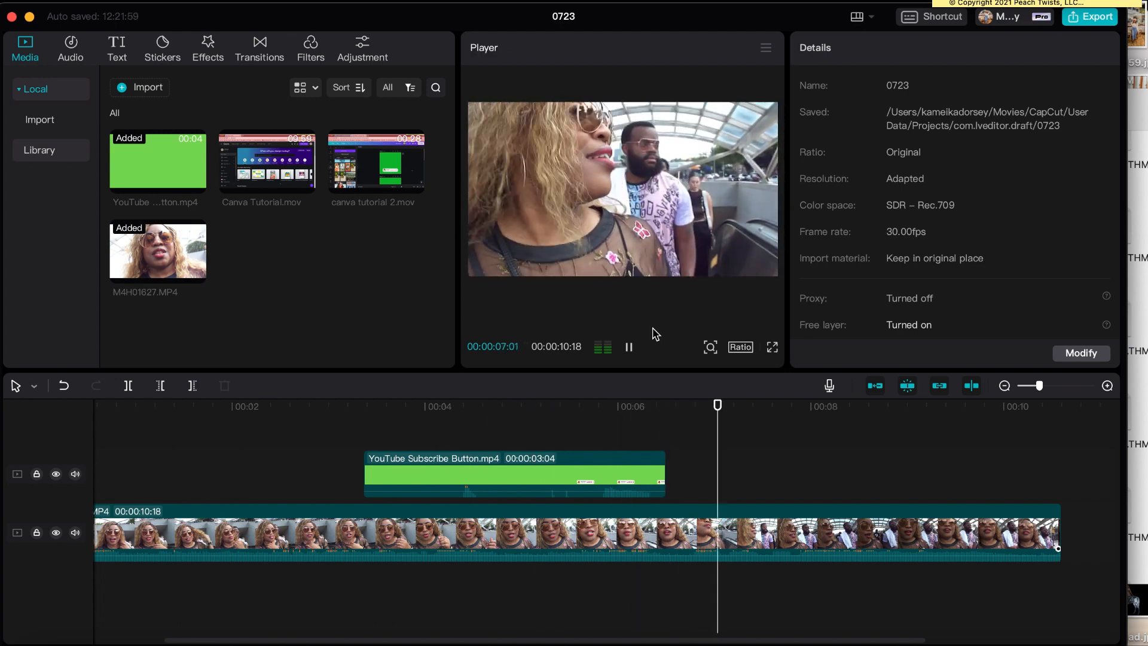
{"action": "left_click", "coordinate": [629, 347]}
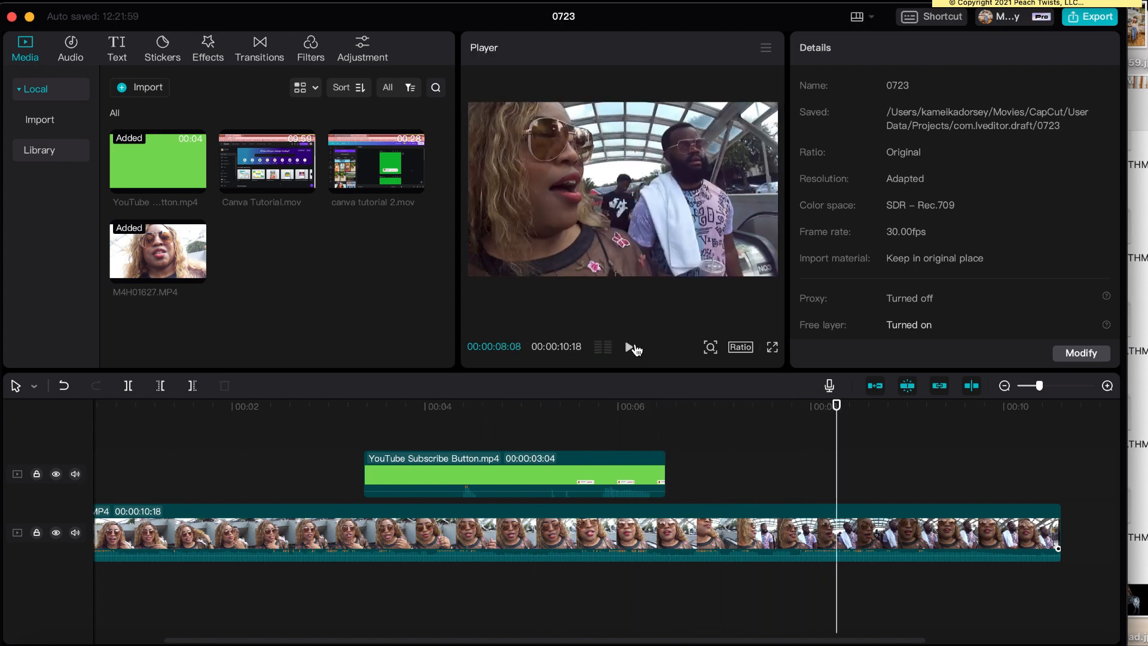